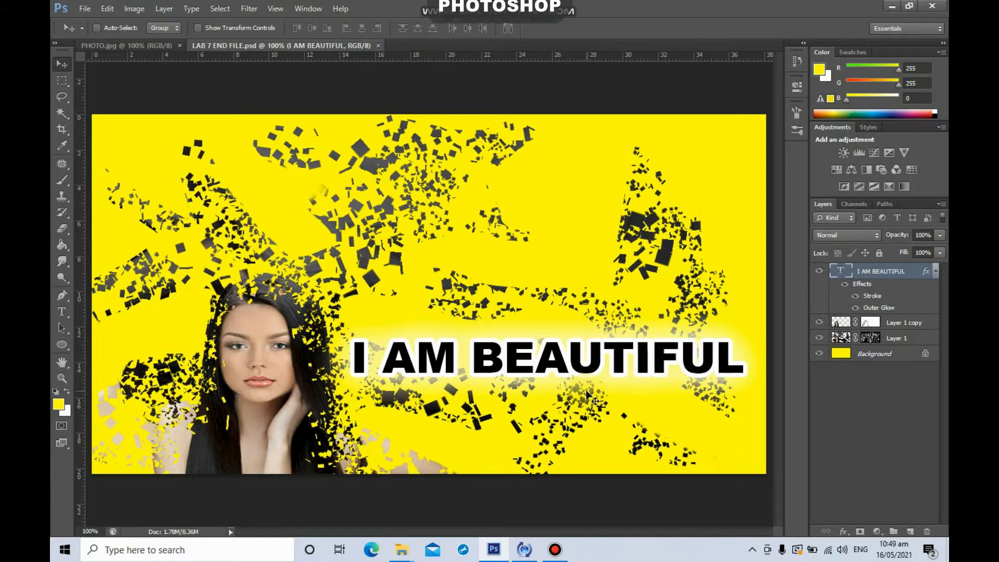
Close LAB 7 END FILE.psd and create a new document 15 inches wide and 8 inches high
left_click(378, 47)
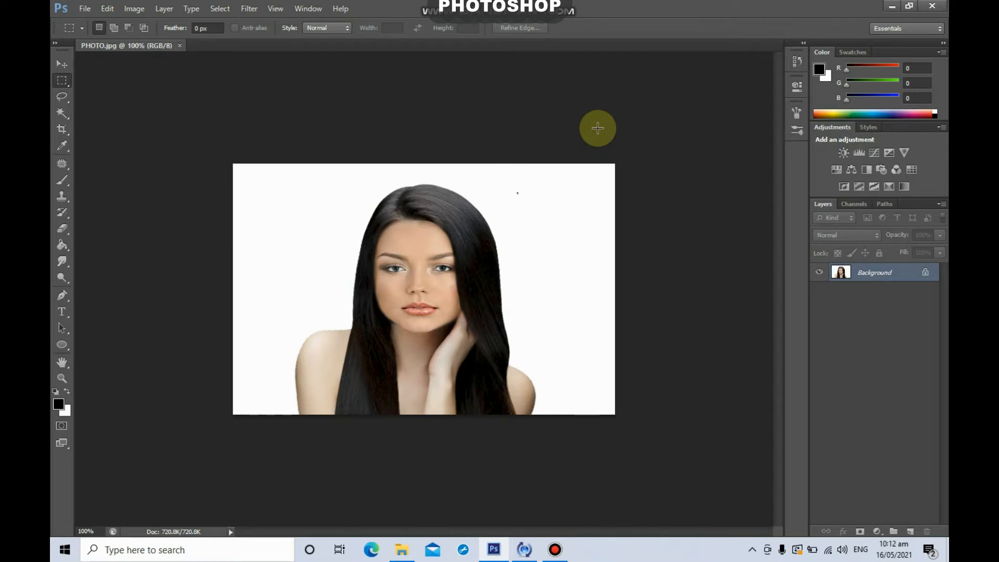
left_click(84, 8)
left_click(99, 23)
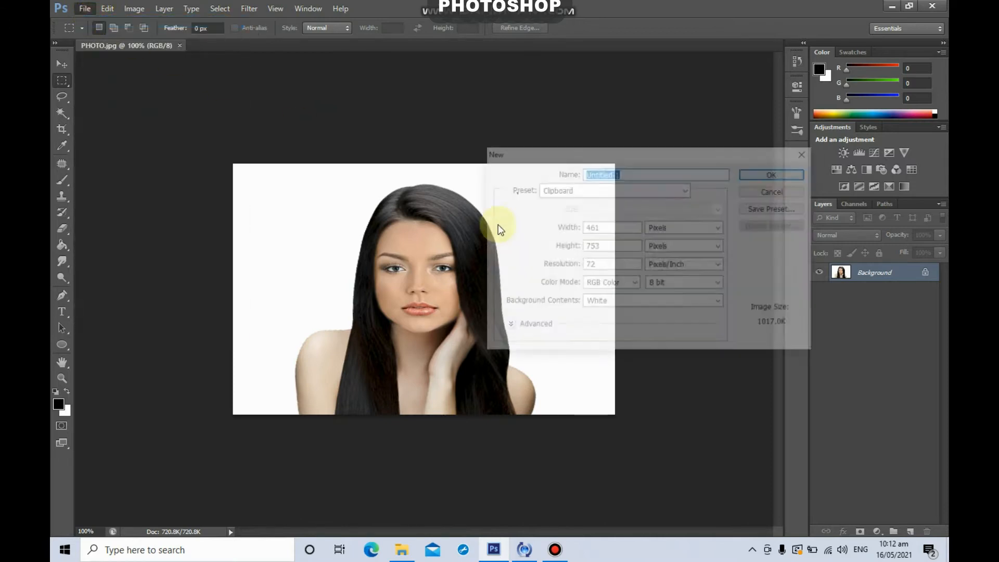
left_click(682, 229)
left_click(682, 250)
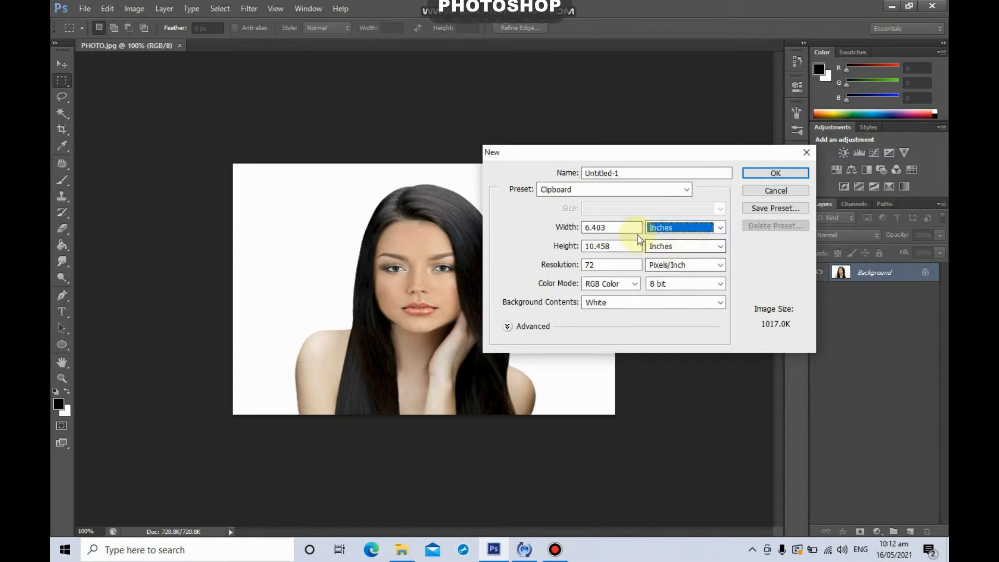
left_click_drag(635, 228, 507, 242)
type("15")
left_click_drag(642, 247, 568, 259)
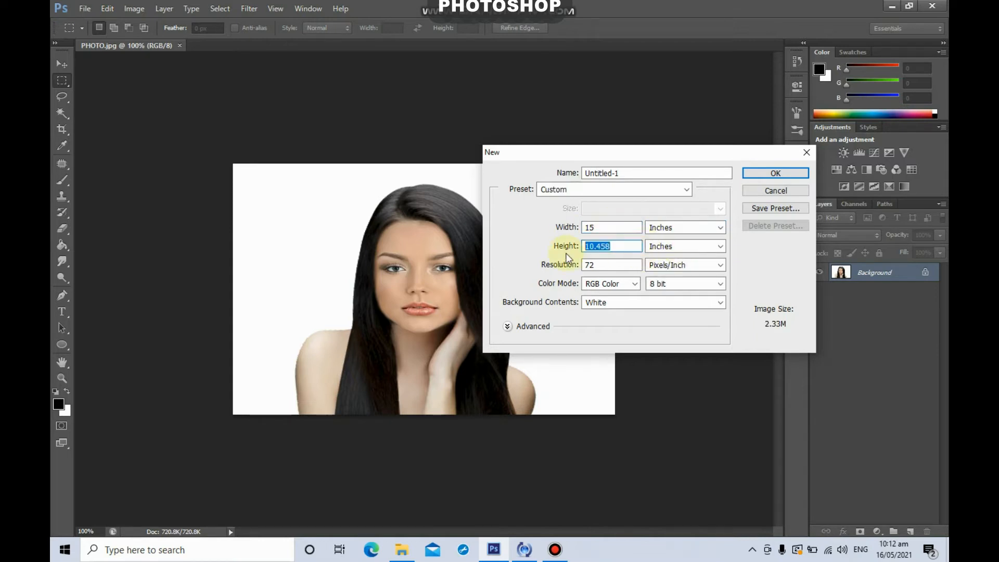
type("8")
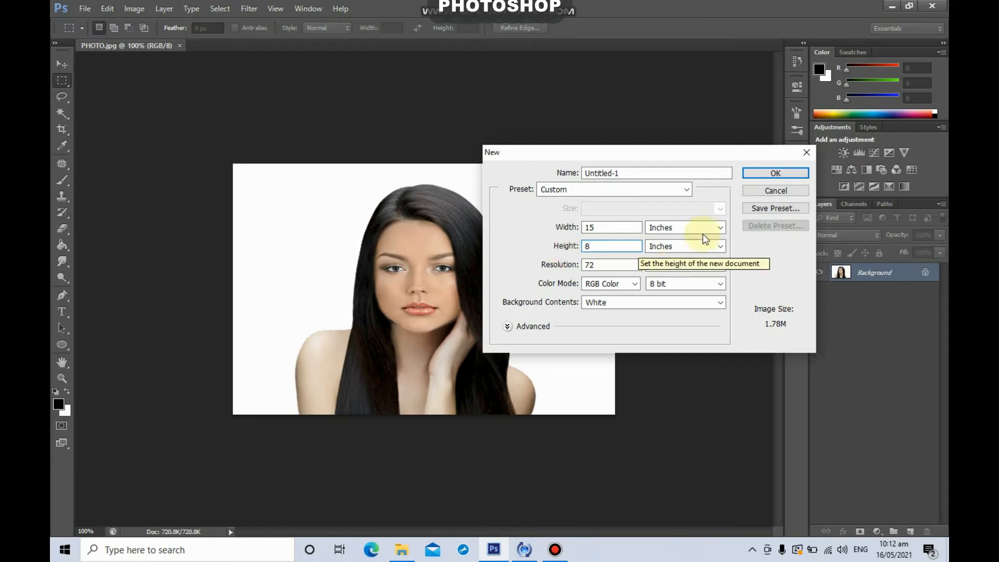
left_click(786, 173)
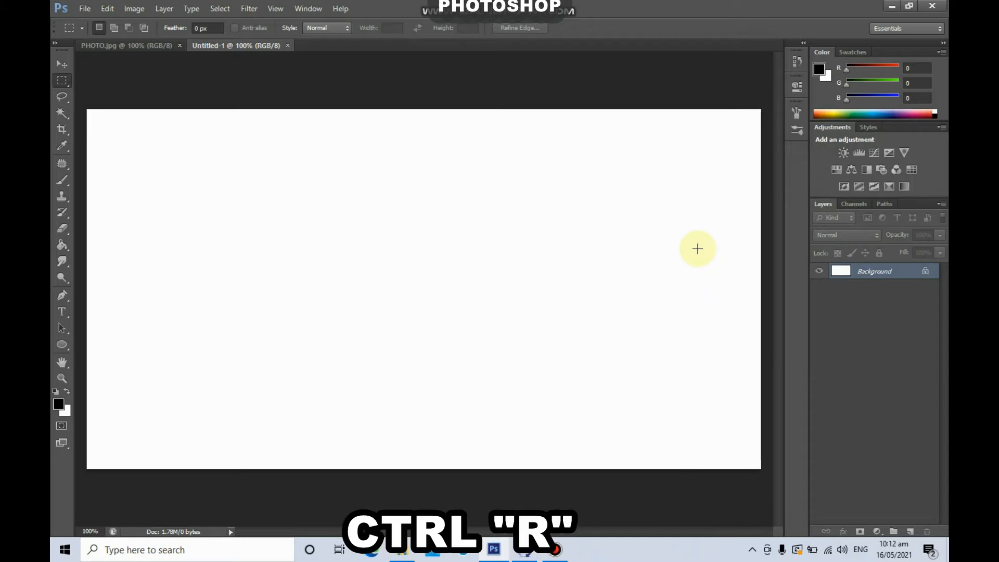
Display the rulers around the blank canvas, turning them off and on again once
key("ctrl+r")
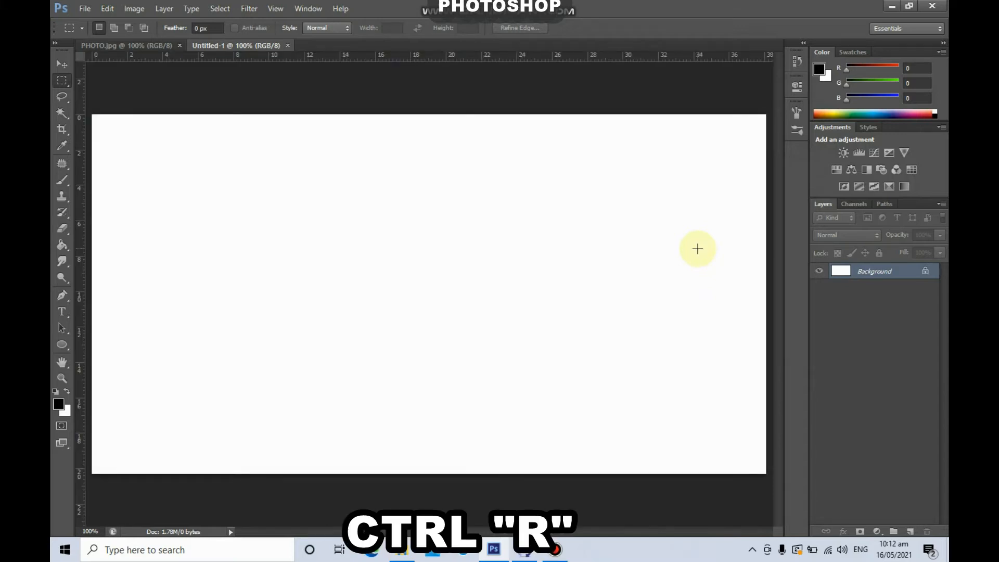
left_click(276, 8)
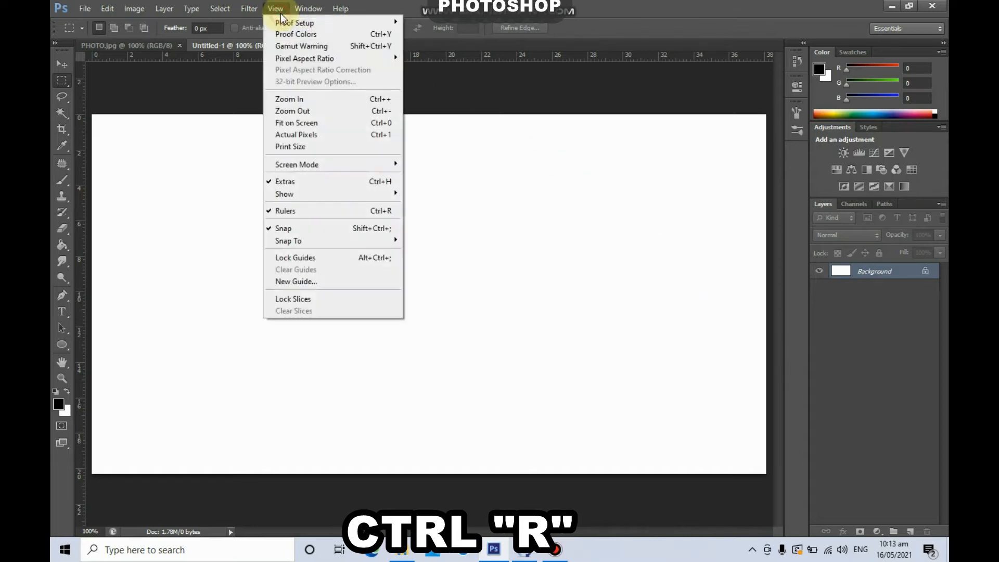
left_click(299, 211)
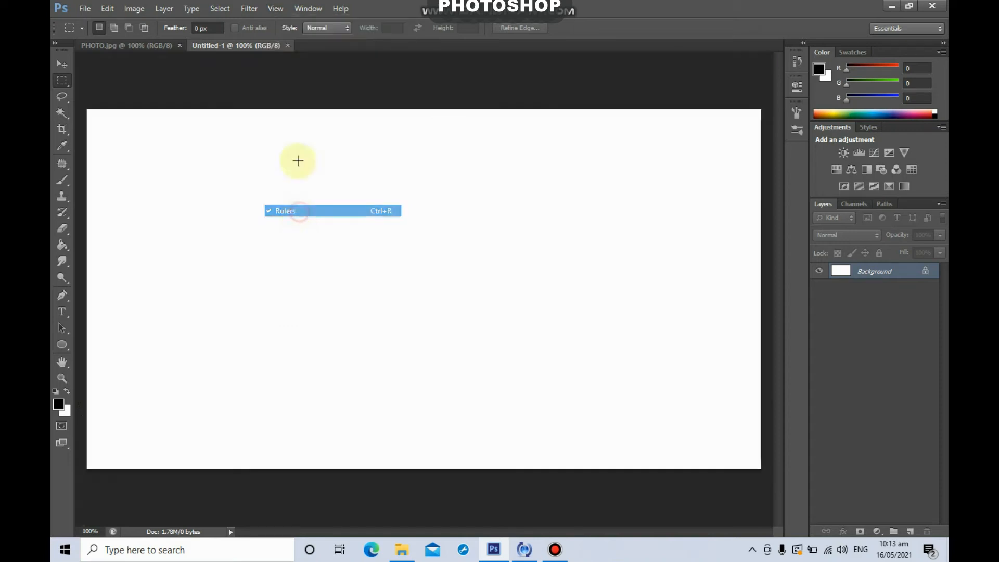
left_click(274, 9)
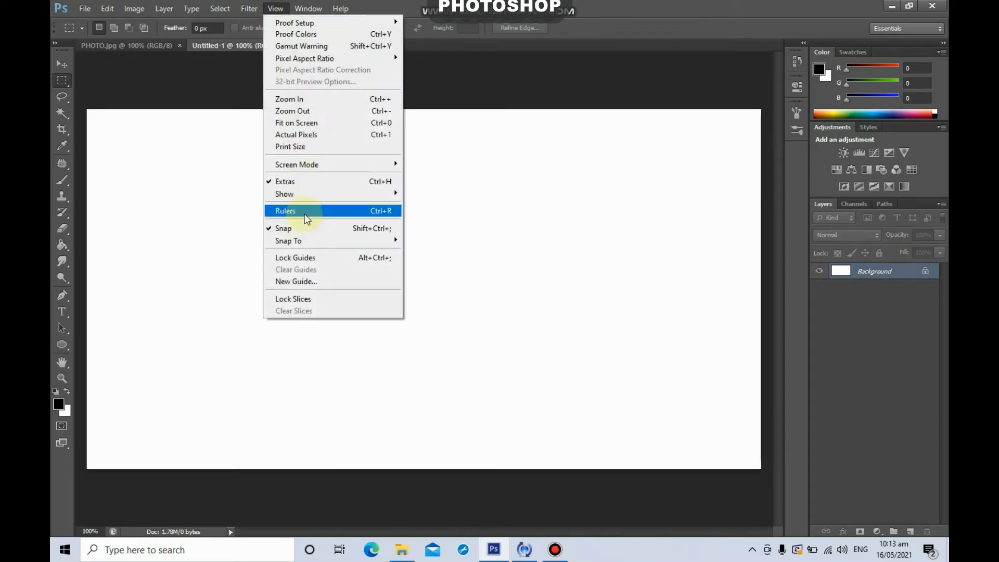
left_click(305, 214)
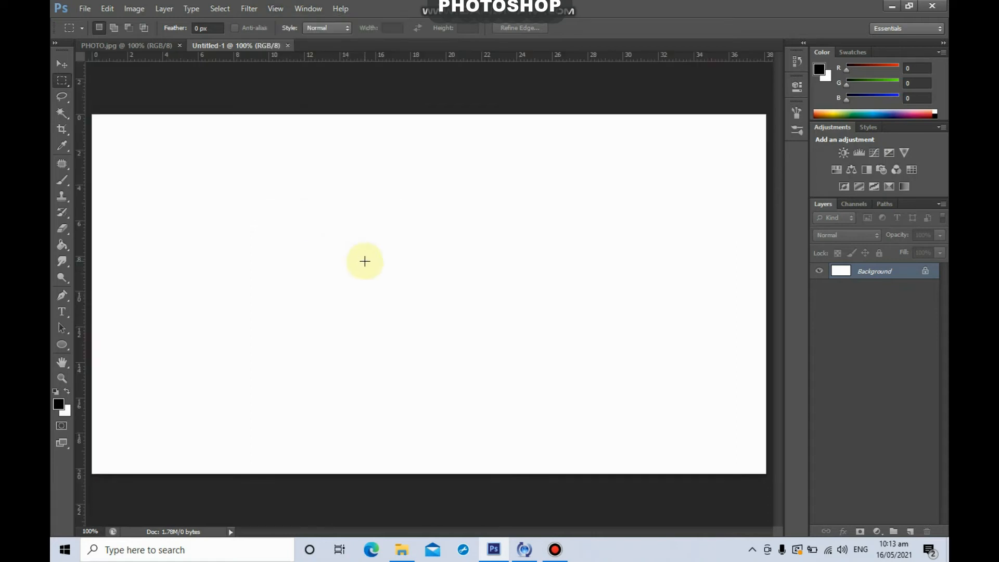
Display the grid over the blank canvas
left_click(277, 10)
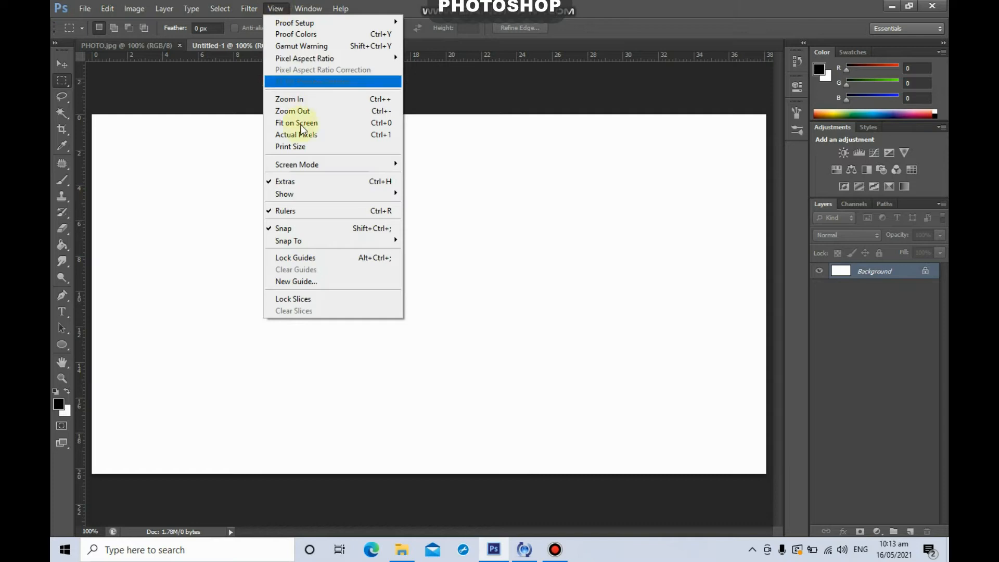
mouse_move(321, 196)
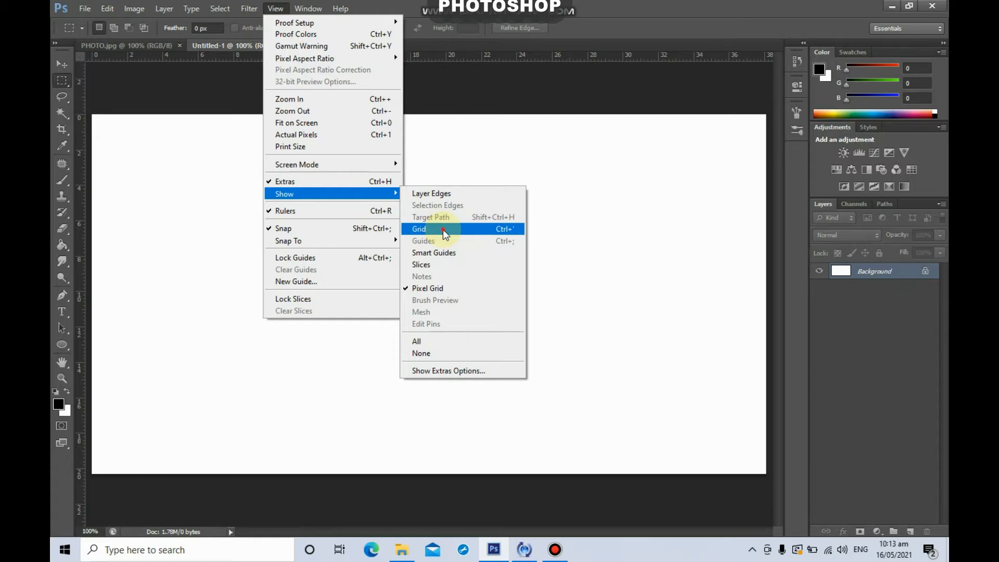
left_click(442, 229)
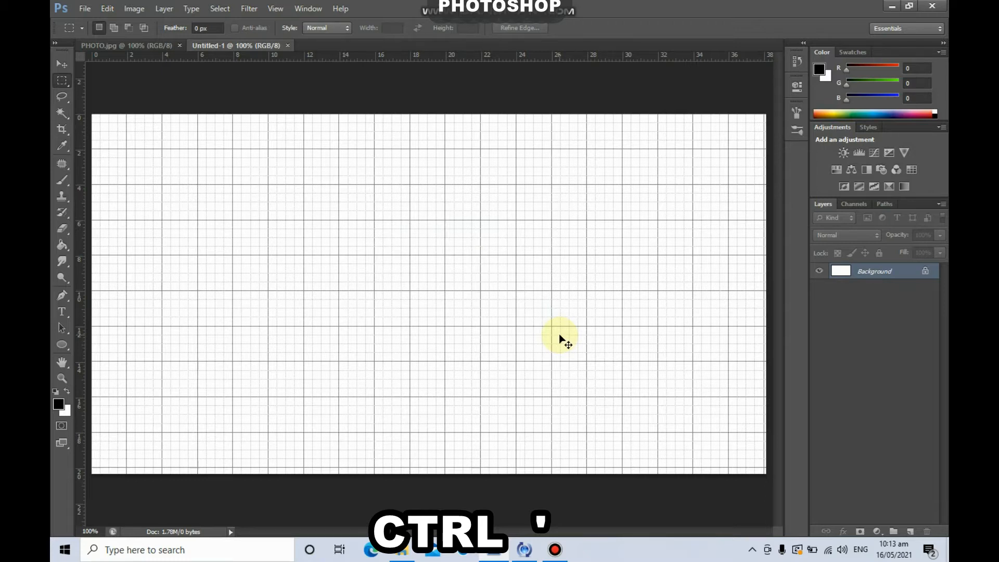
Toggle the rulers off and on several times, ending with them shown
key("ctrl+r")
key("ctrl+r")
key("ctrl+r")
key("ctrl+r")
key("ctrl+r")
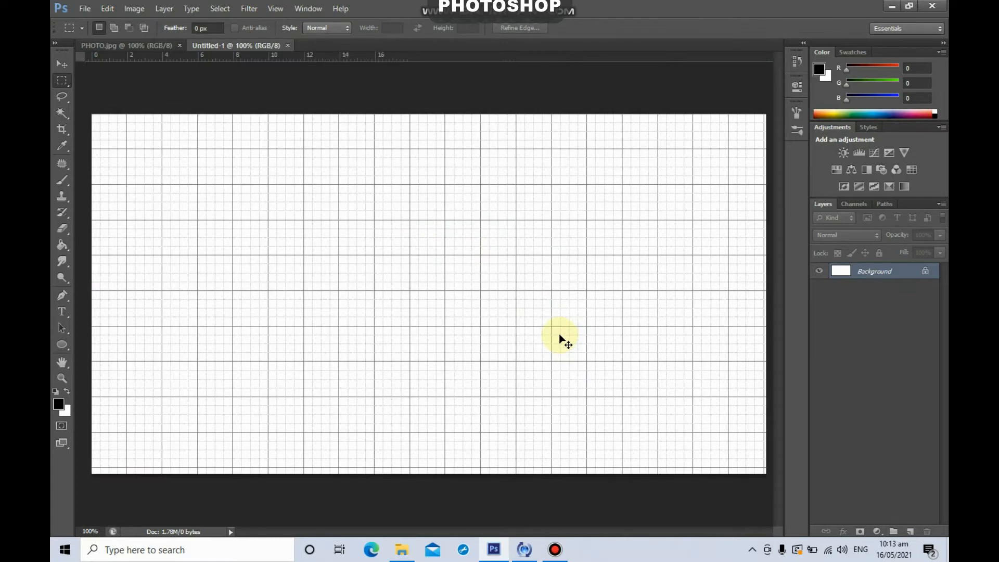
key("ctrl+r")
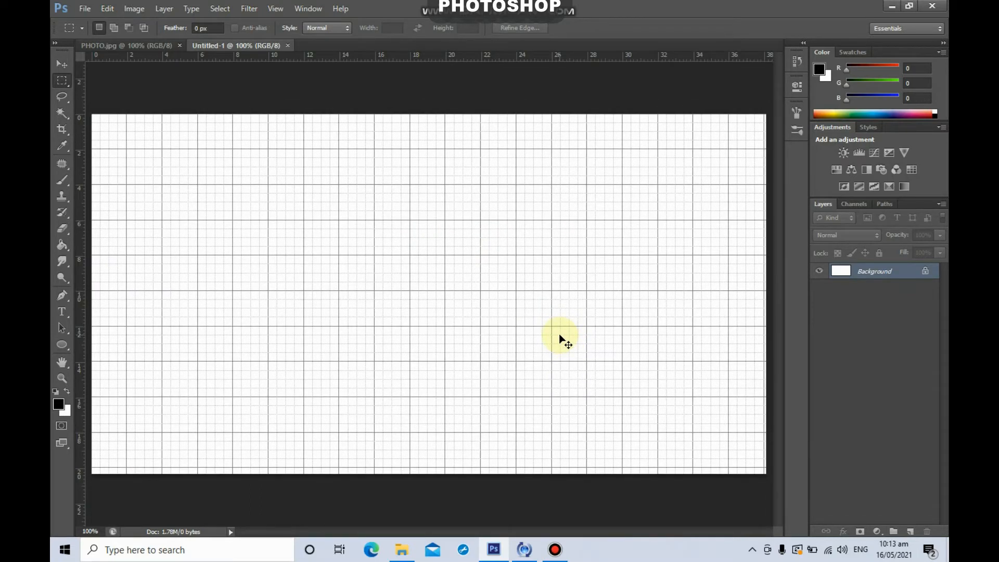
Toggle the grid several times, ending with it hidden
key("ctrl+apostrophe")
key("ctrl+apostrophe")
key("ctrl+apostrophe")
key("ctrl+apostrophe")
key("ctrl+apostrophe")
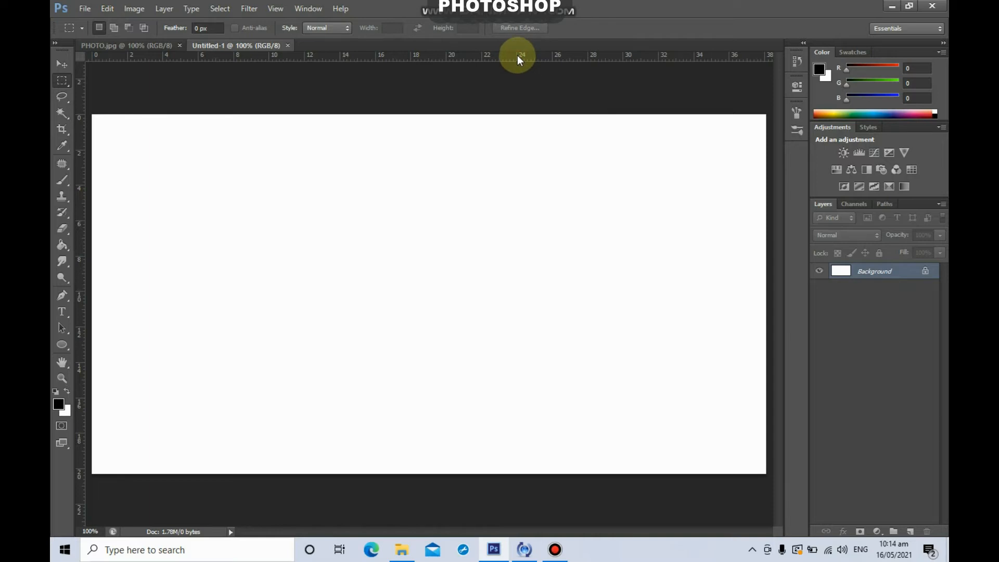
Add a horizontal guide at about 5.8 and vertical guides at about 17 and 23 on the rulers
left_click_drag(519, 57, 516, 217)
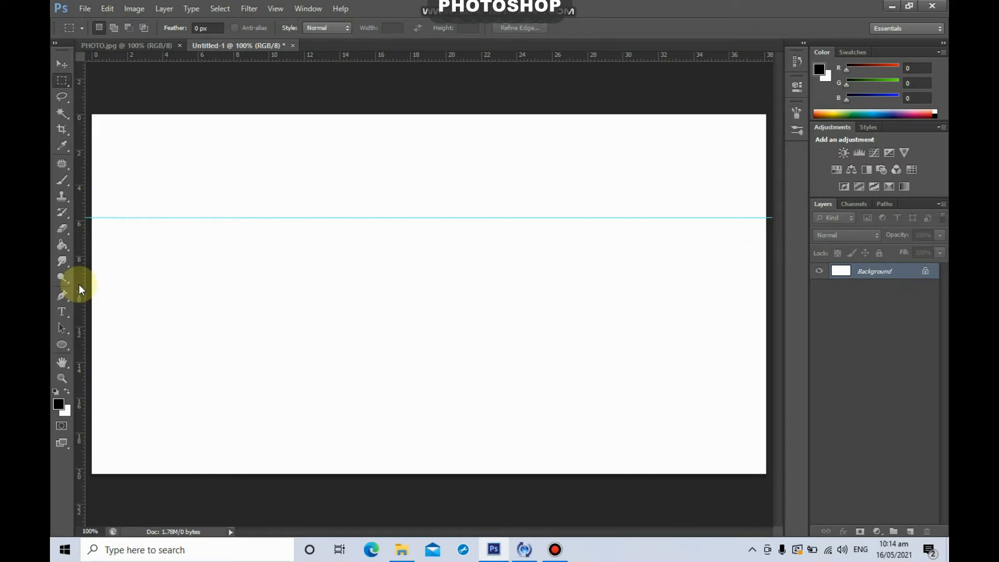
left_click_drag(79, 285, 393, 268)
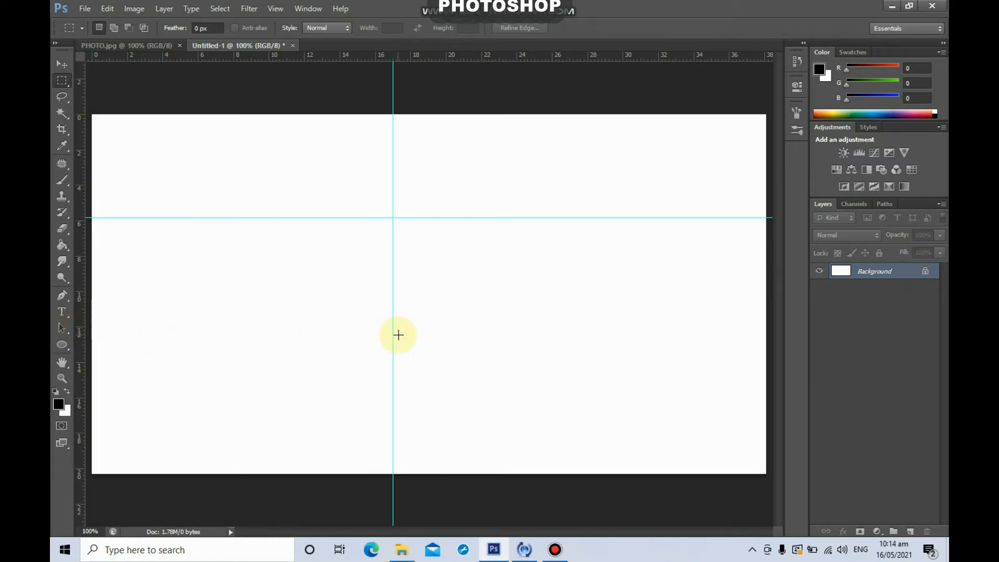
left_click_drag(82, 373, 503, 371)
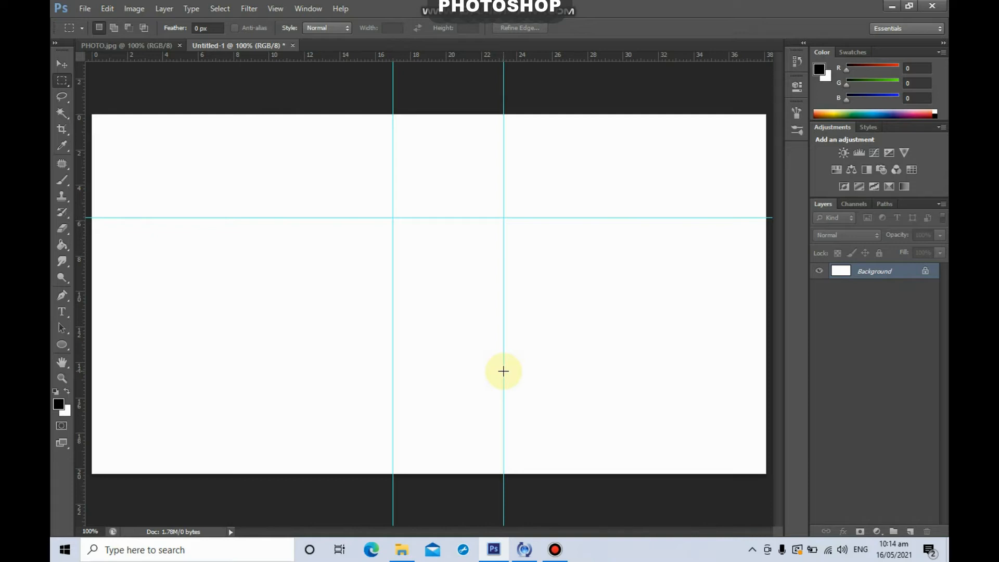
Remove the horizontal guide and both vertical guides from the canvas with the Move tool
left_click_drag(630, 217, 632, 147)
left_click(615, 208)
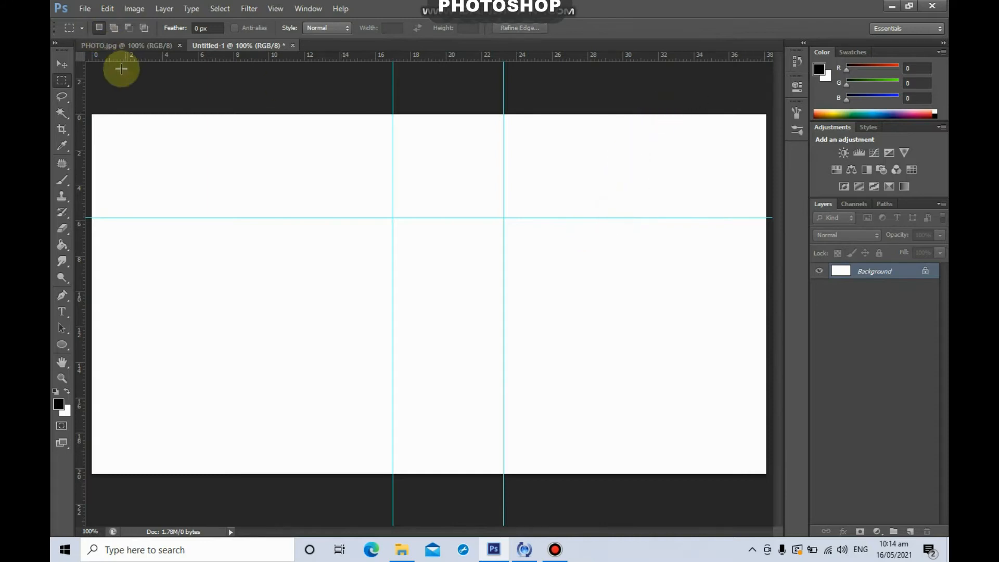
key("v")
left_click_drag(625, 214, 623, 55)
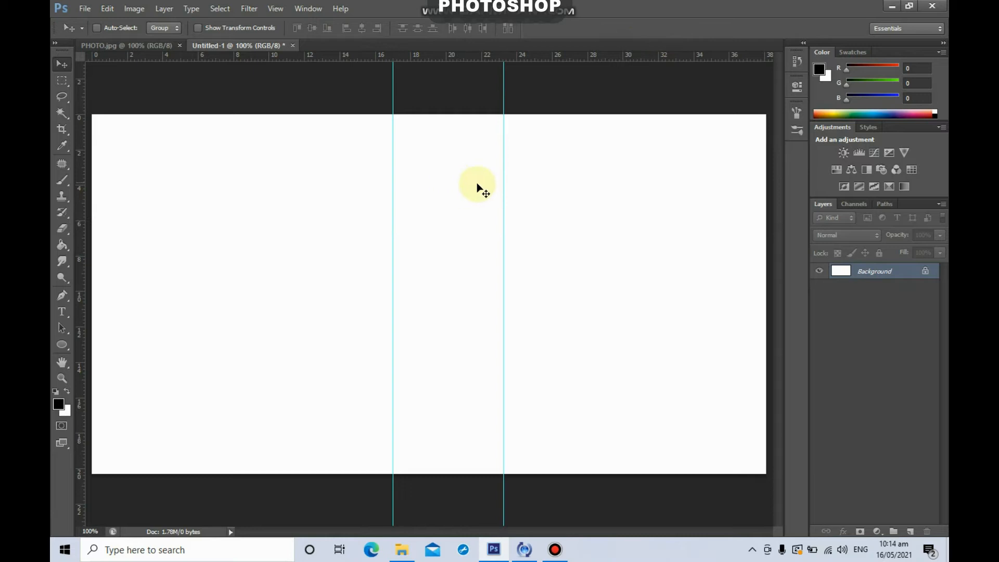
left_click_drag(502, 190, 79, 223)
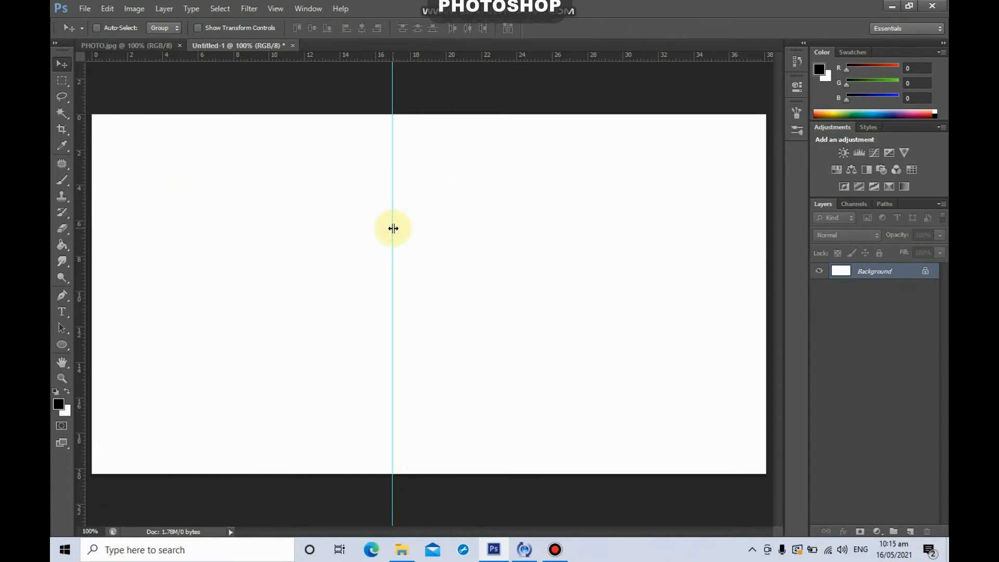
left_click_drag(393, 228, 82, 260)
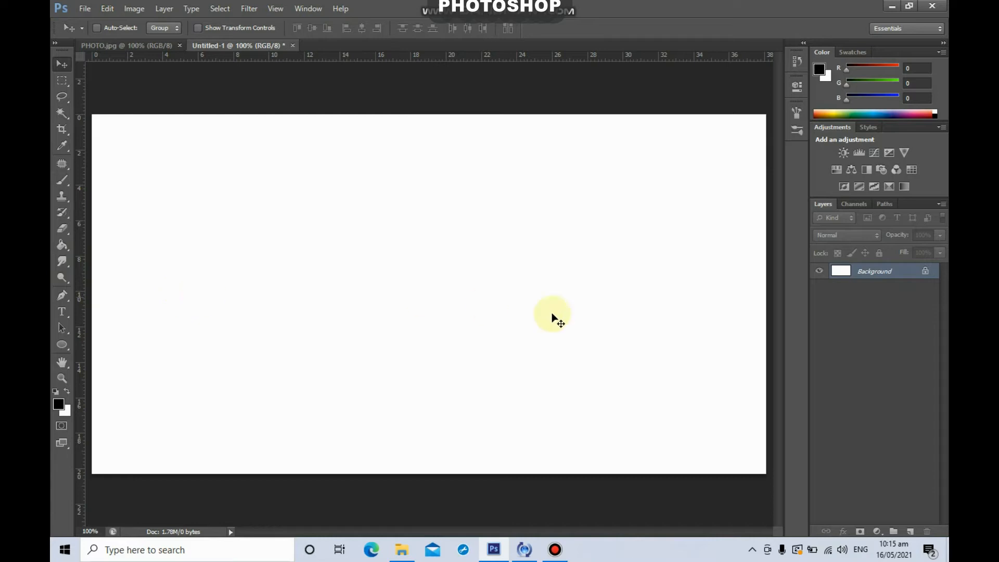
Set the foreground color to dark yellow cccc00 and fill the Background layer with it using the Paint Bucket
left_click(901, 273)
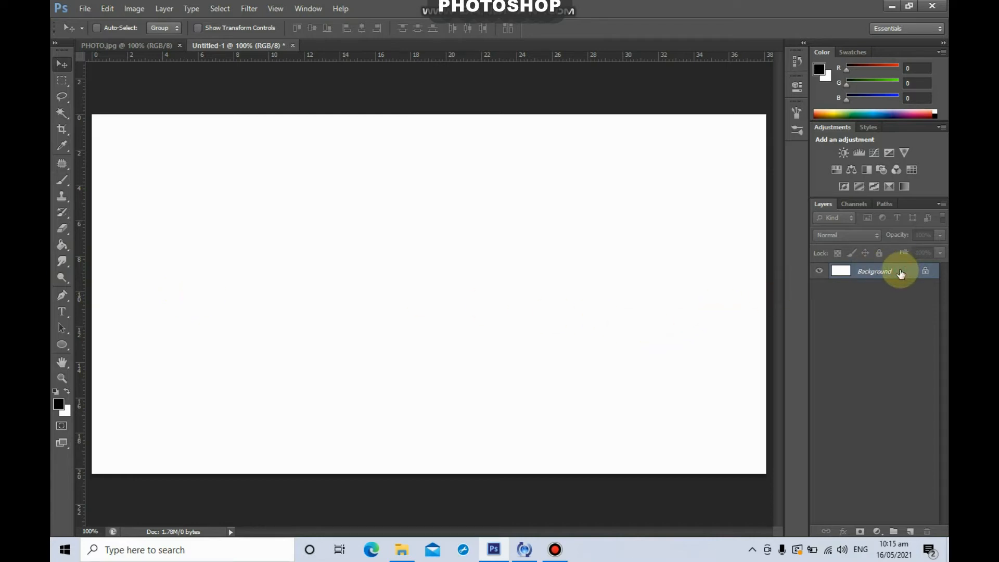
left_click(58, 404)
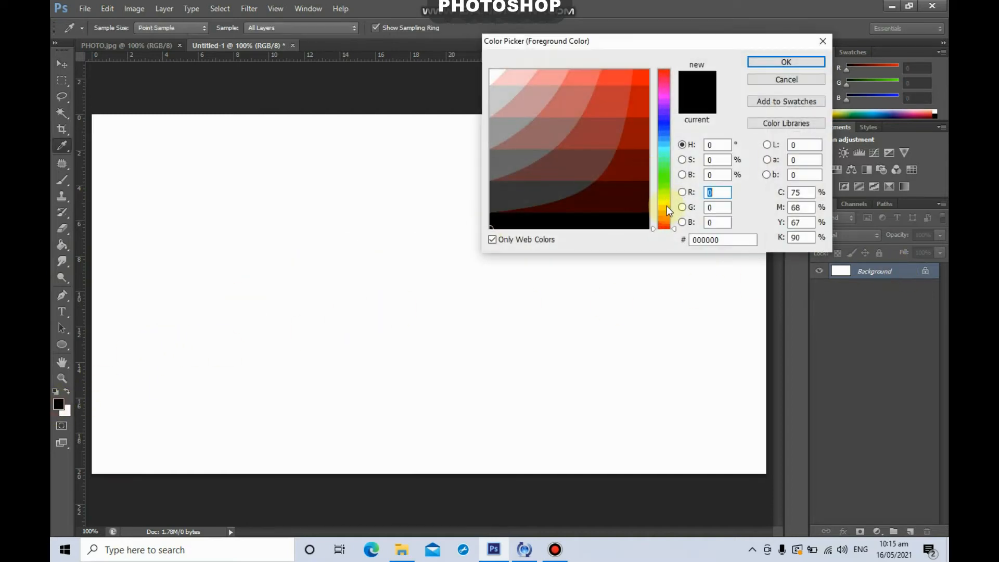
left_click(667, 204)
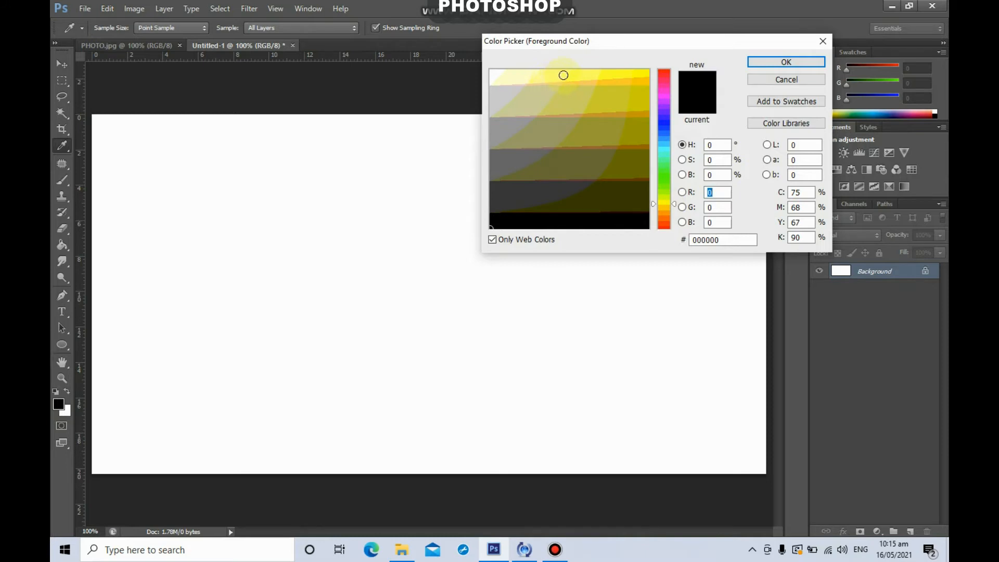
left_click(646, 73)
left_click(635, 92)
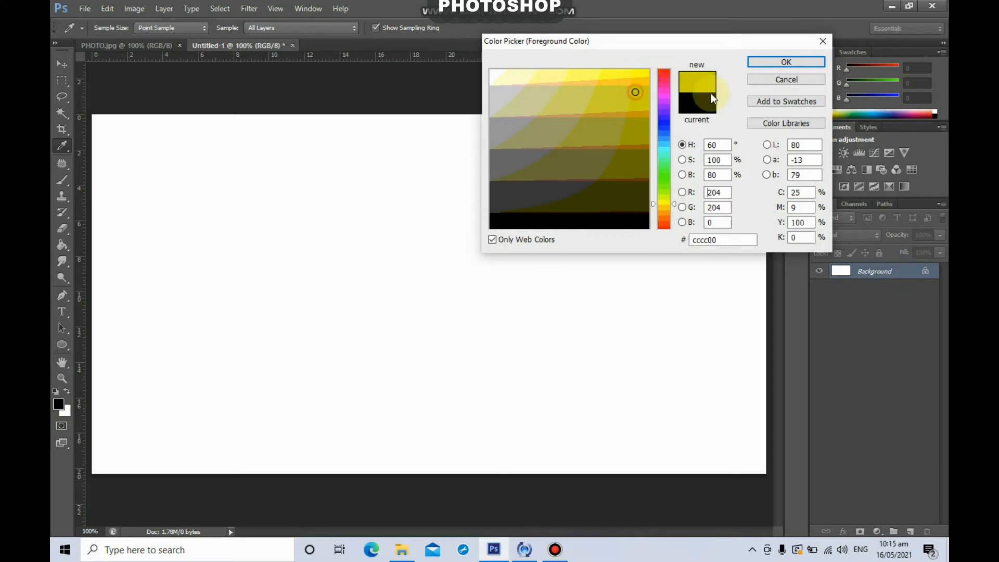
left_click(766, 62)
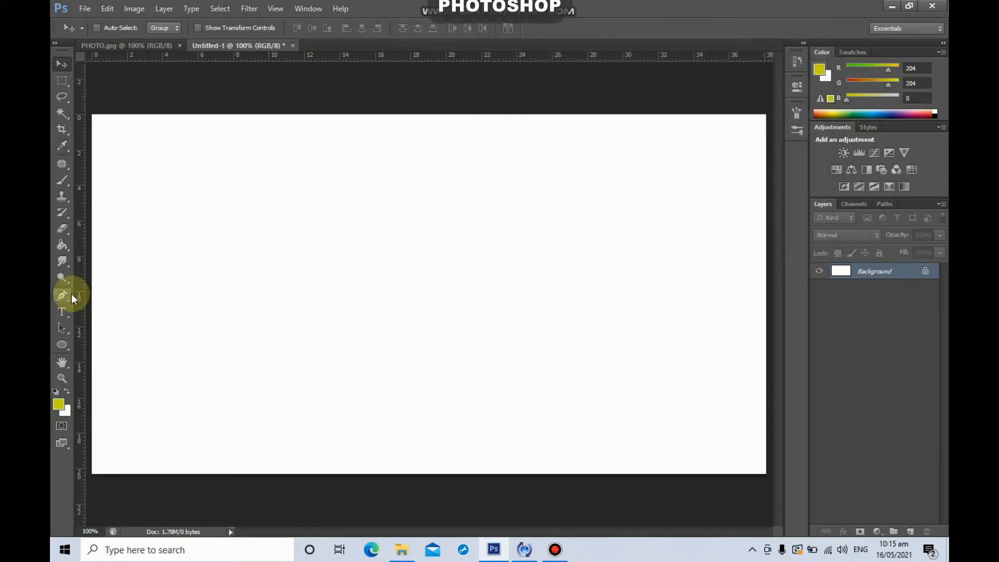
left_click(63, 244)
left_click(242, 275)
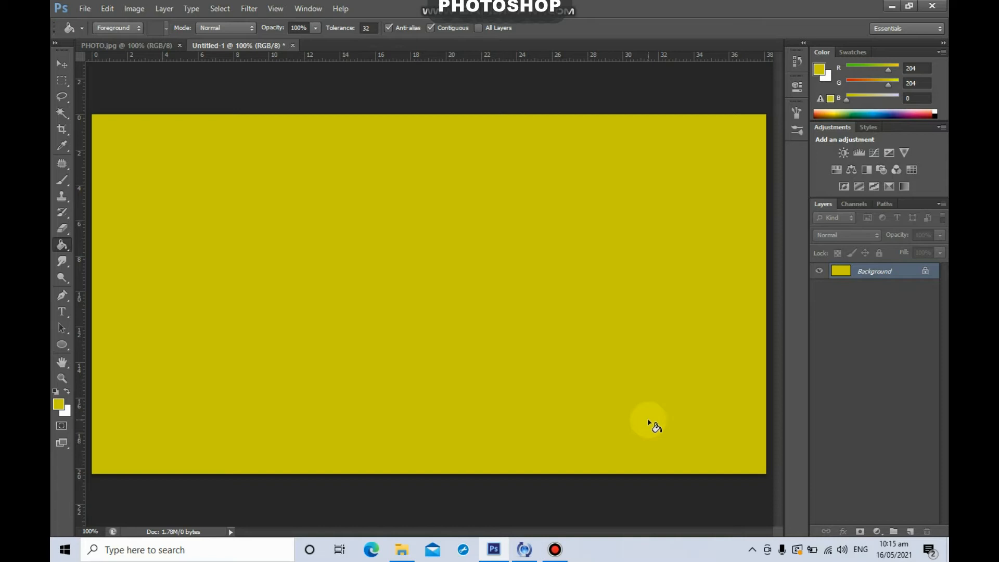
Set the foreground color to bright yellow ffff00 and fill the Background layer with it
left_click(59, 405)
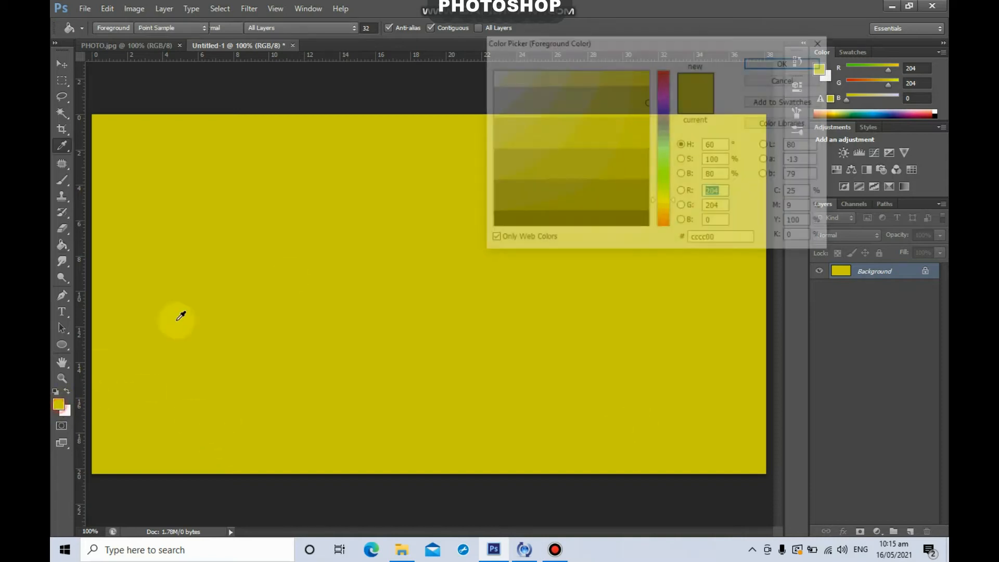
left_click(640, 80)
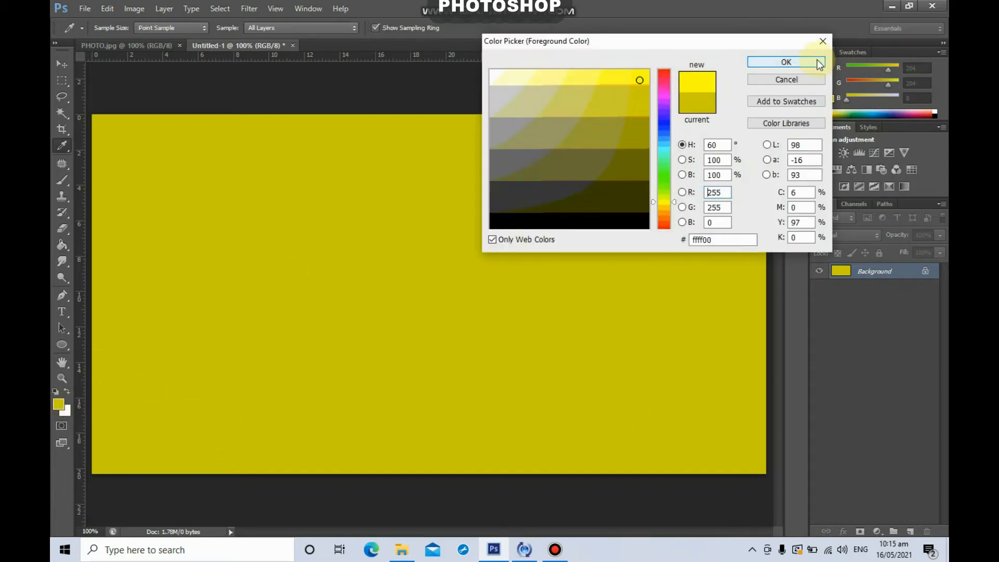
left_click(786, 62)
left_click(389, 196)
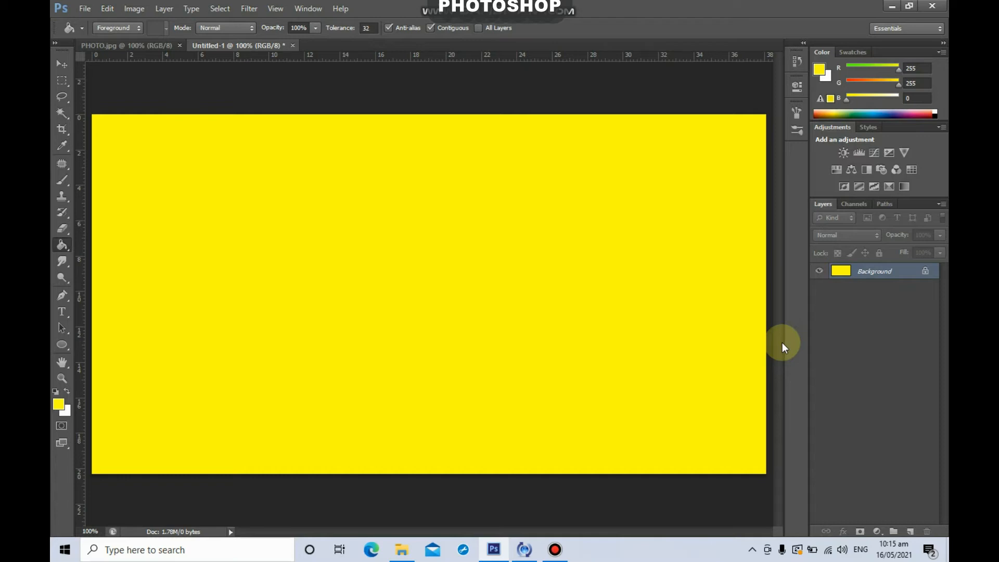
Bring the woman's photo from PHOTO.jpg into the yellow Untitled-1 document with the Move tool, placing it near the canvas center
left_click(140, 45)
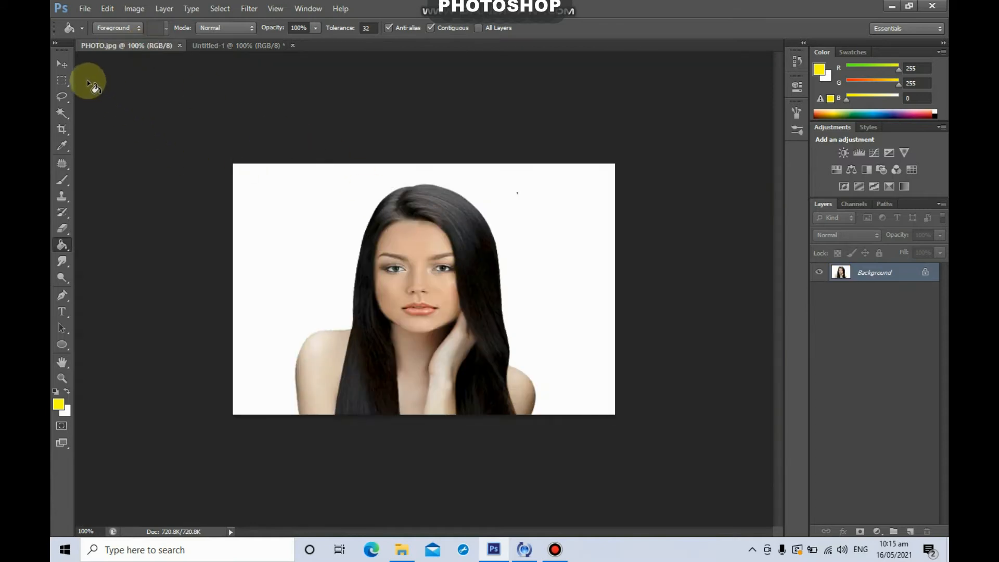
left_click(61, 64)
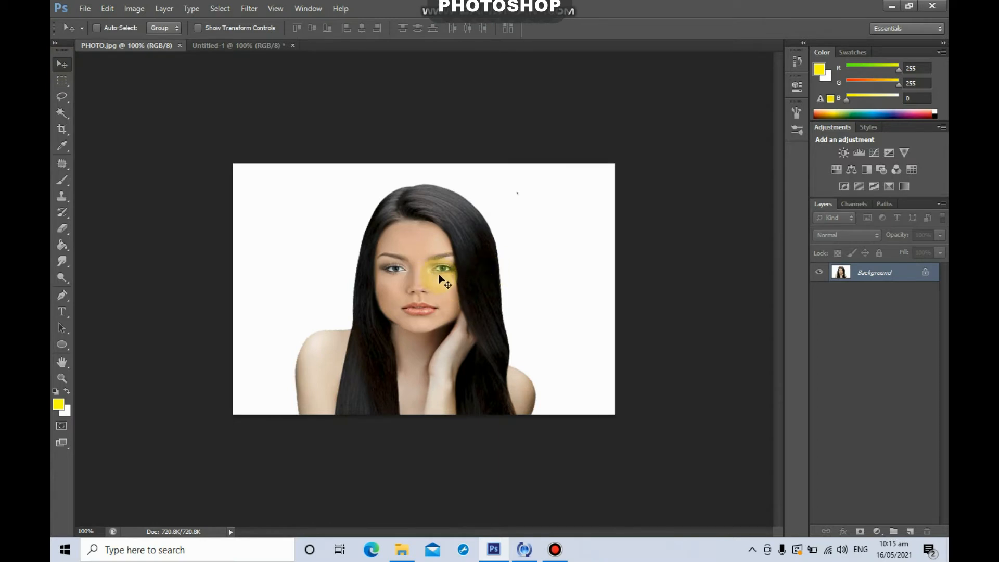
left_click_drag(437, 284, 386, 255)
left_click_drag(428, 338, 470, 365)
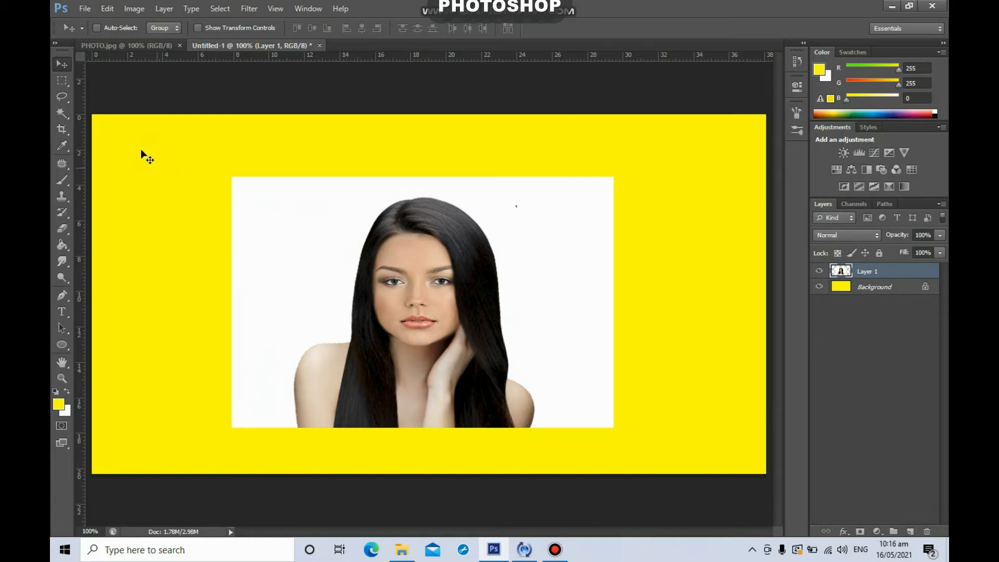
Select the white area around the woman on Layer 1 with the Magic Wand, delete it and clear the selection
left_click(61, 113)
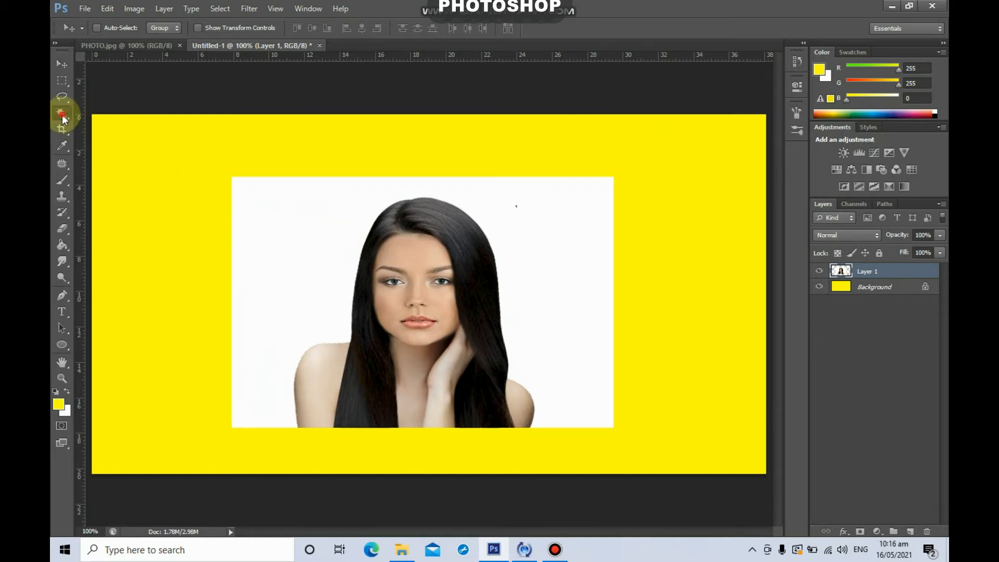
left_click(300, 247)
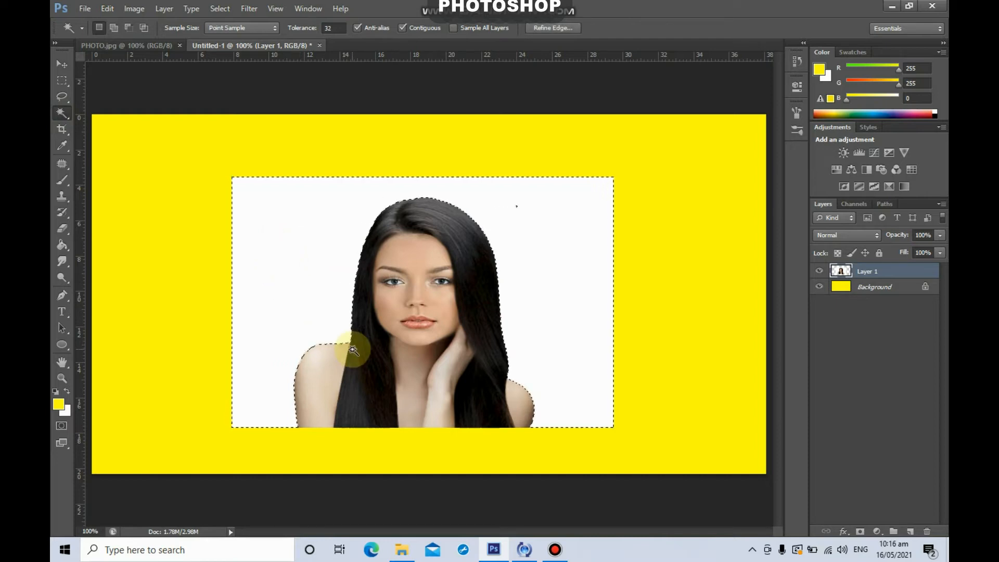
left_click(294, 288)
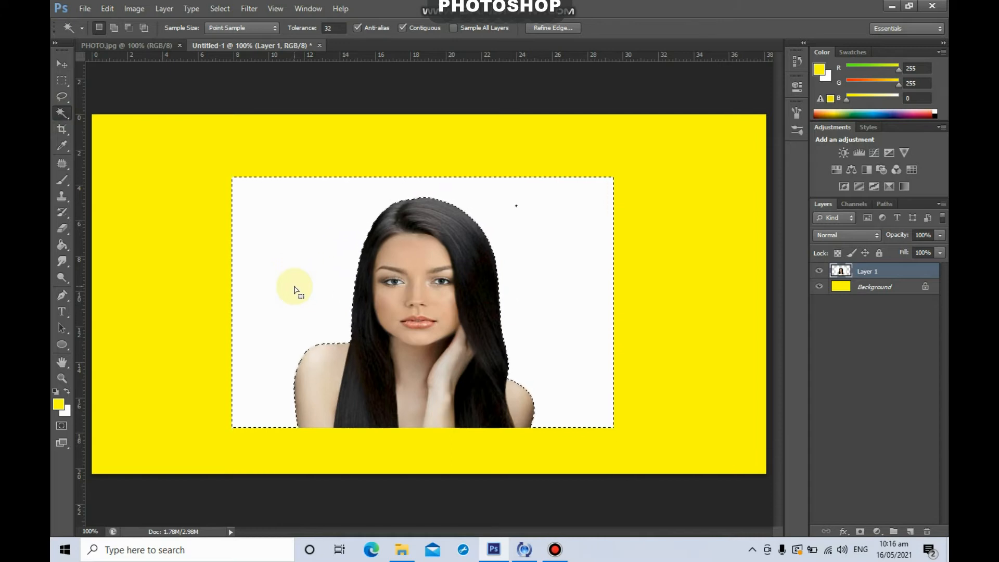
key("Delete")
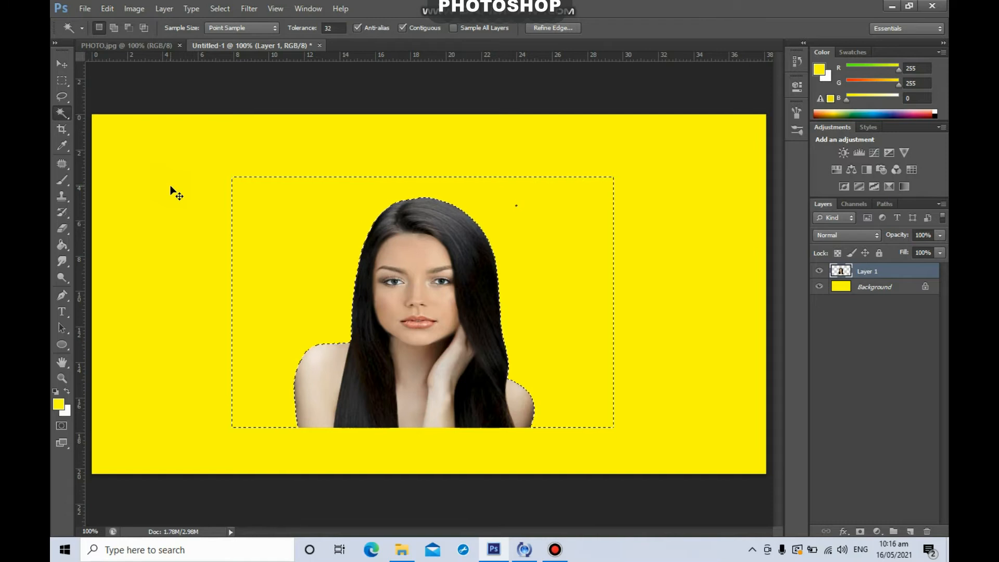
key("ctrl+d")
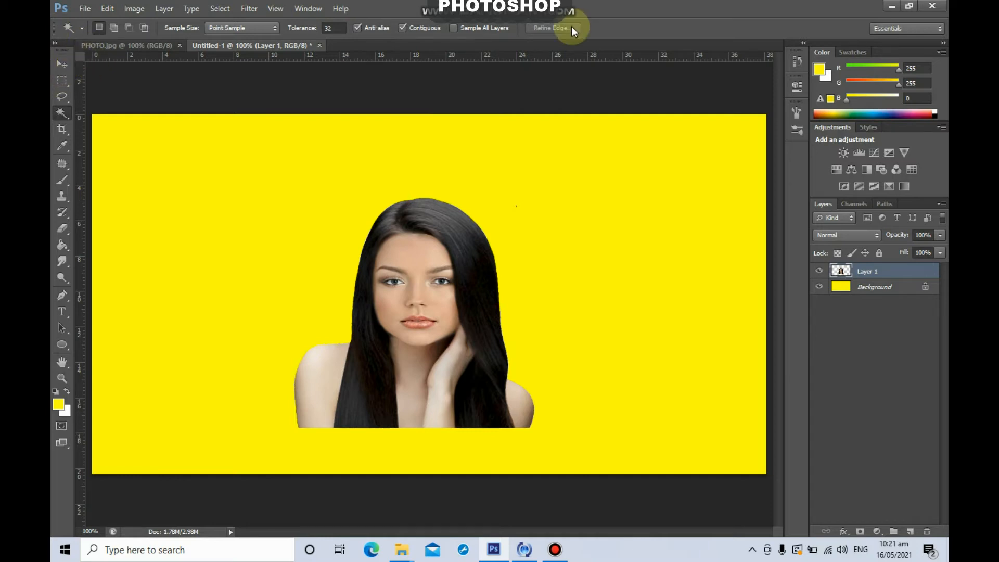
Move the cut-out woman to the canvas's lower-left area, resting on the bottom edge, and scale her down to about 11.92 by 11.39 cm
left_click(69, 66)
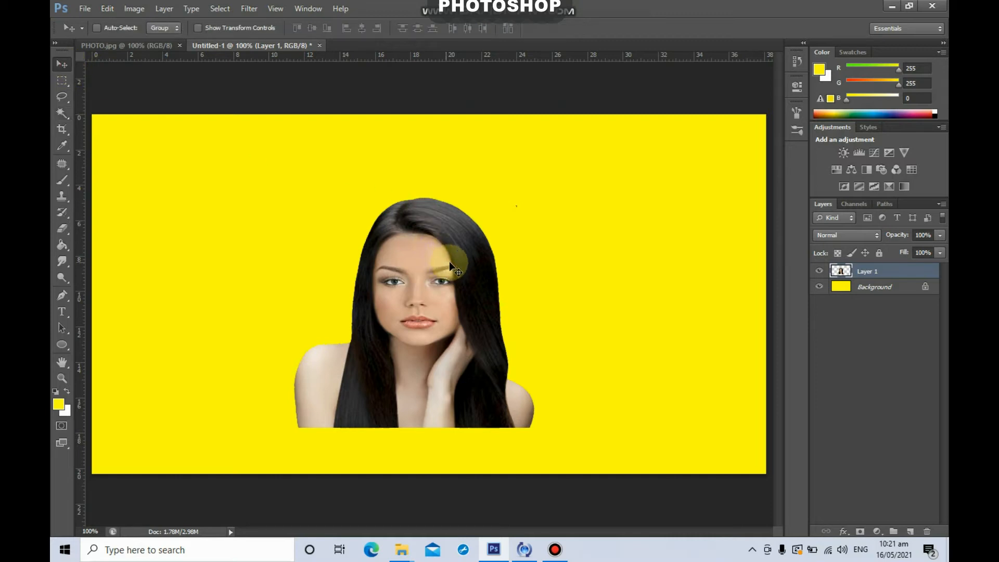
left_click_drag(458, 262, 314, 311)
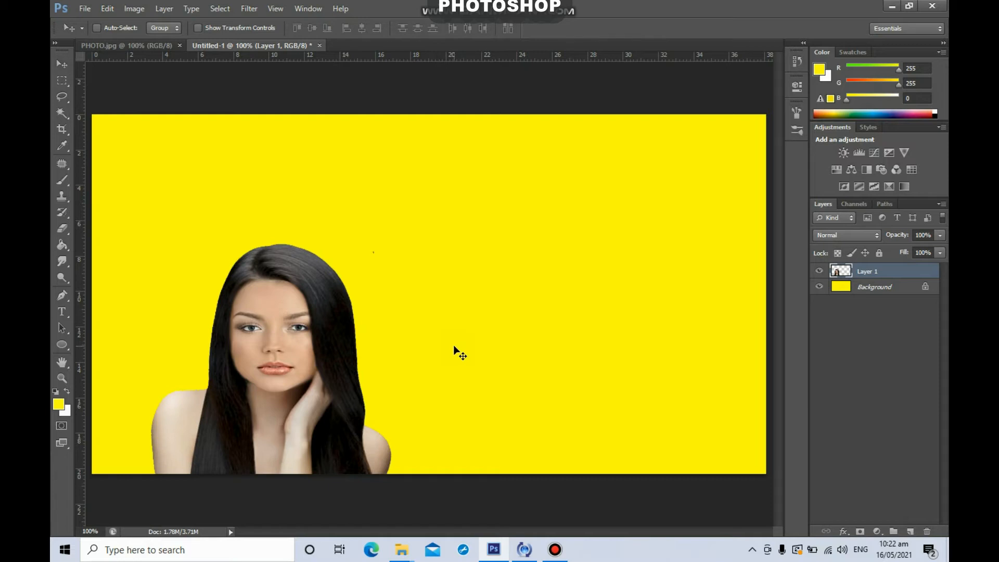
key("ctrl+t")
left_click_drag(393, 245, 363, 276)
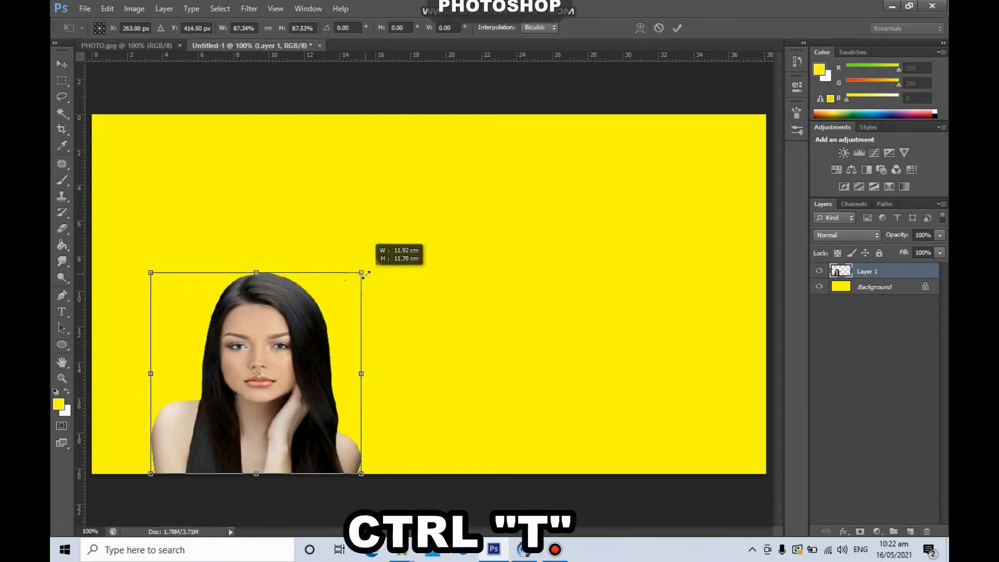
key("Return")
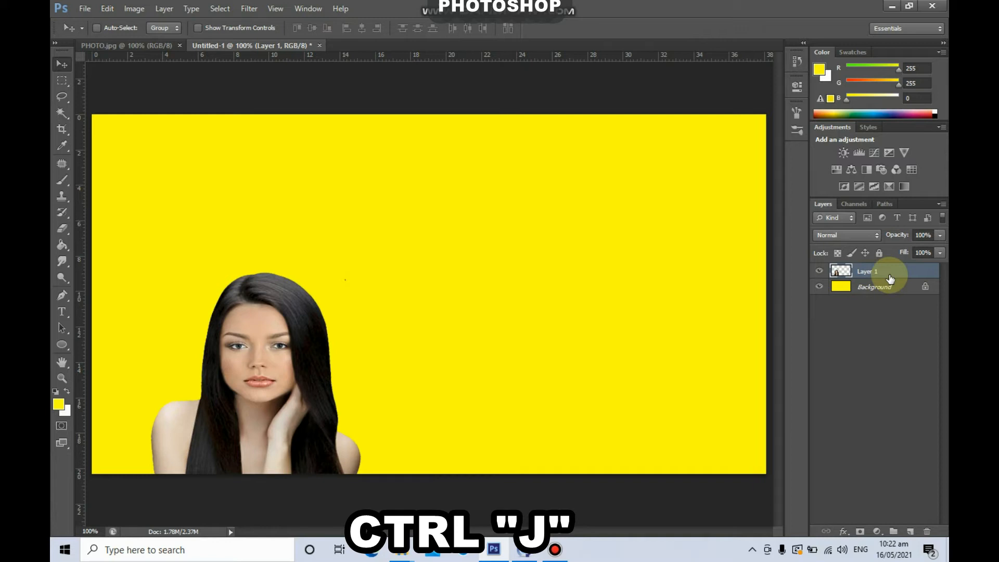
Duplicate the woman's layer, Layer 1
key("ctrl+j")
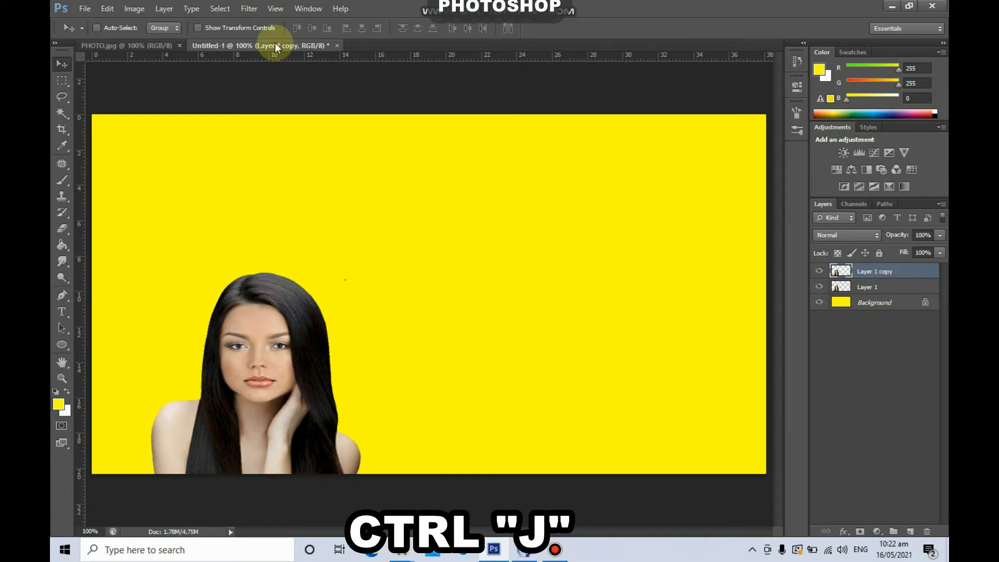
left_click(172, 11)
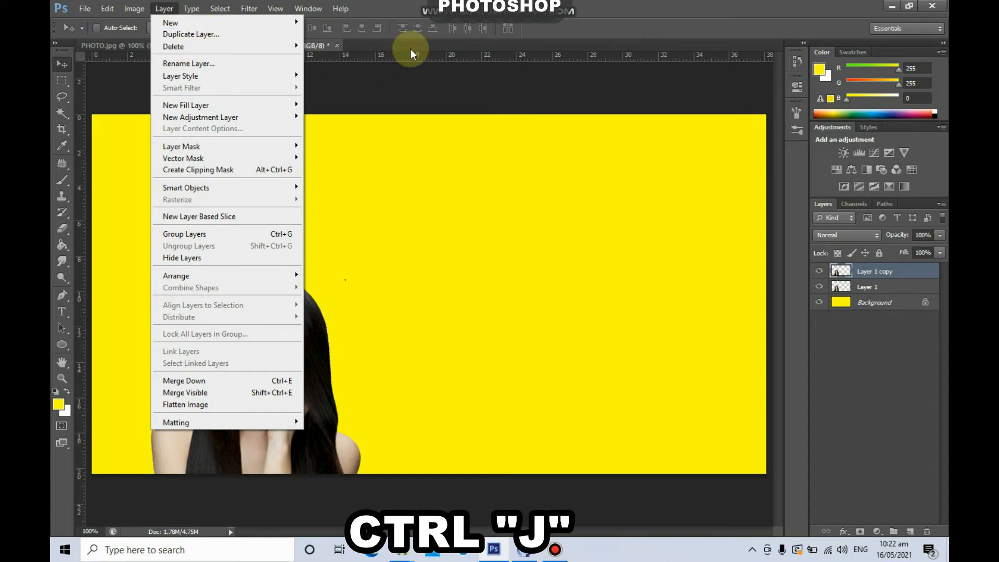
key("Escape")
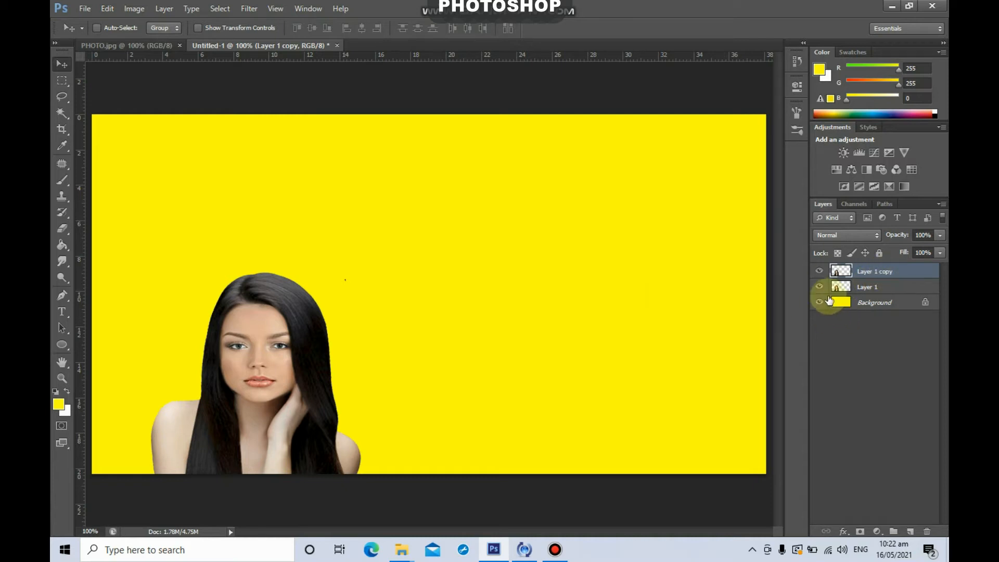
Enlarge the original Layer 1 to about 112% width and 111% height, keeping it aligned behind the duplicate along the canvas's bottom edge
left_click(888, 288)
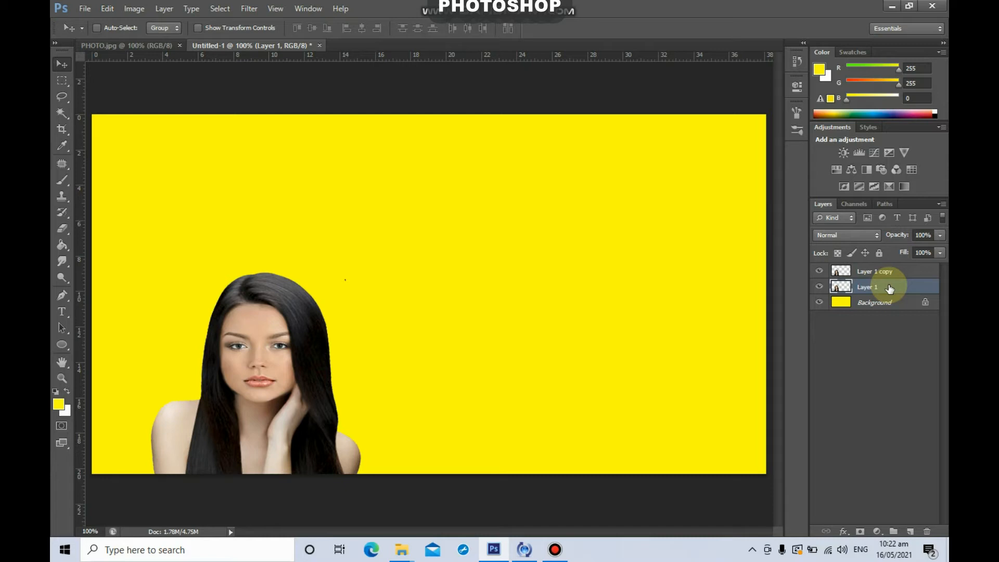
key("ctrl+t")
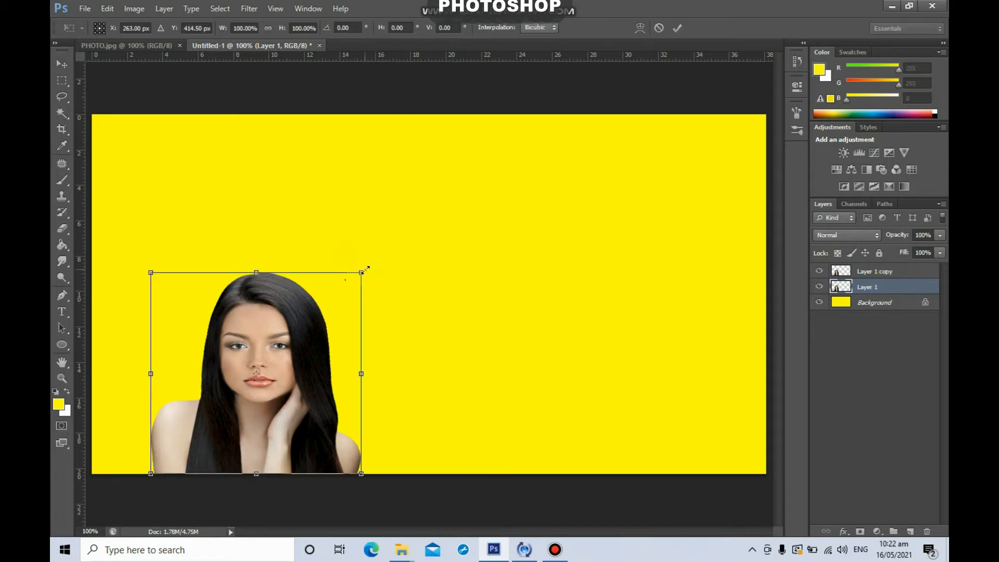
left_click_drag(365, 269, 390, 248)
left_click_drag(334, 292, 329, 291)
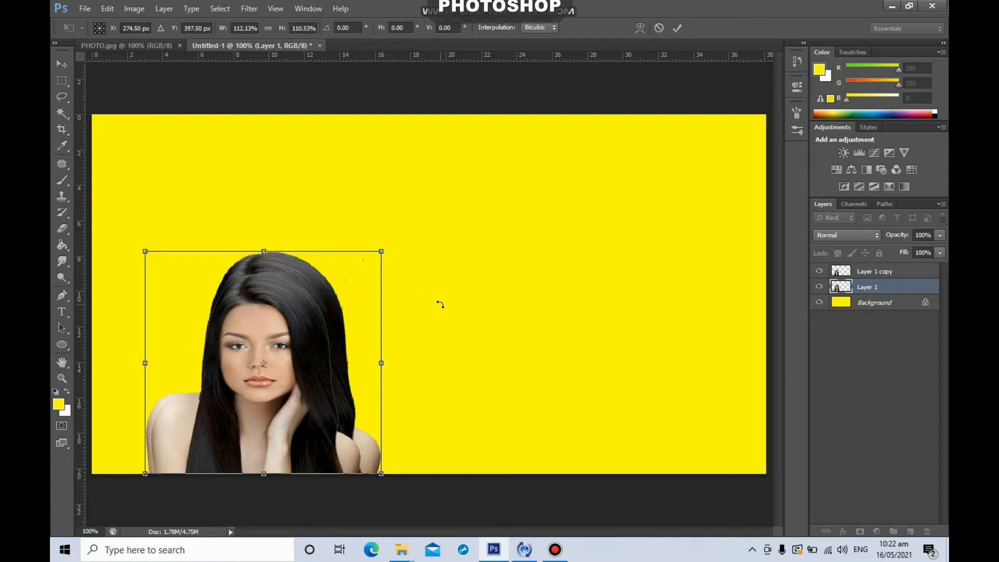
key("Return")
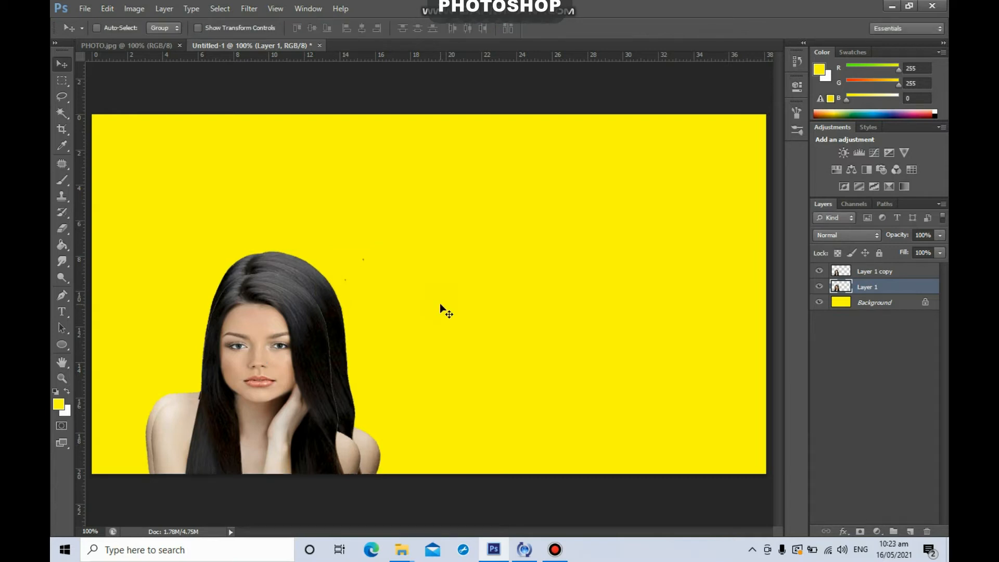
Hide Layer 1 copy and the Background to inspect the enlarged Layer 1 alone, and show both layers again
left_click(819, 271)
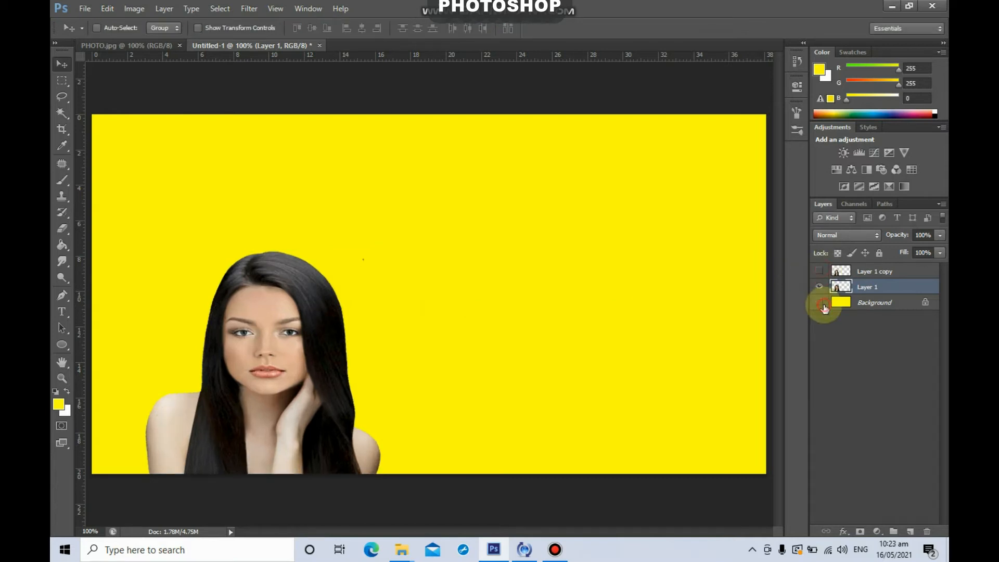
left_click(821, 304)
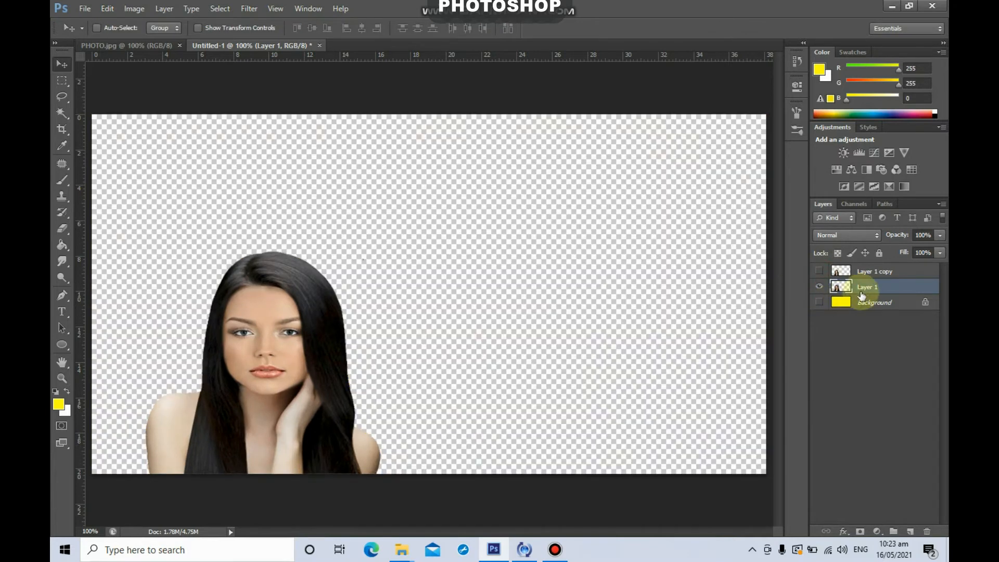
left_click(819, 271)
left_click(821, 303)
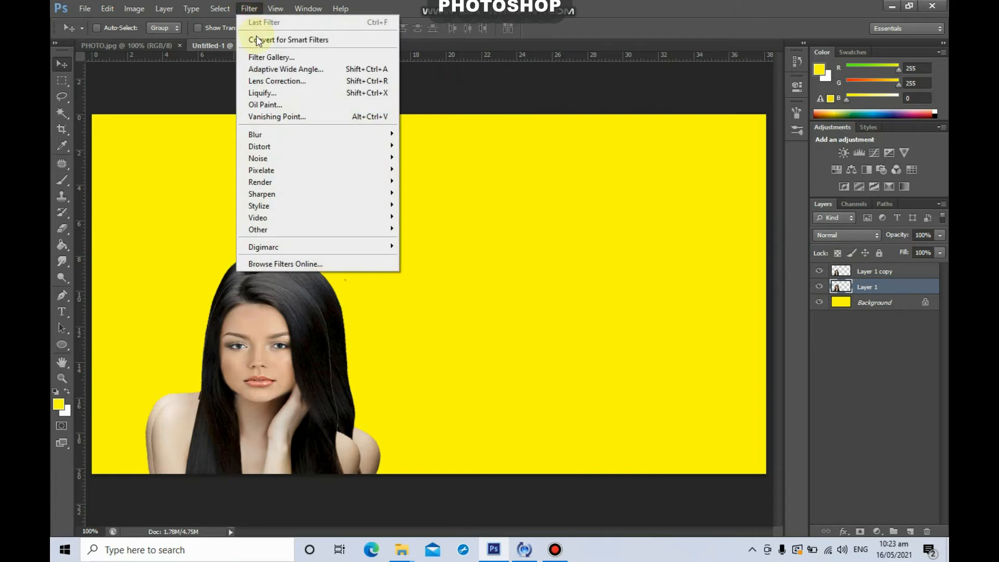
Open the Liquify filter on Layer 1 with Advanced Mode turned on
left_click(277, 91)
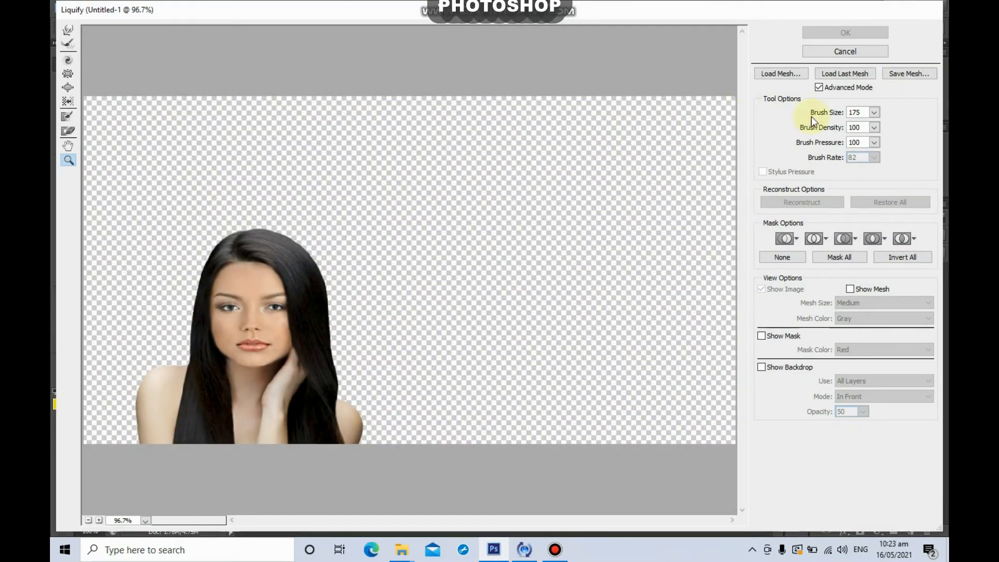
left_click(842, 87)
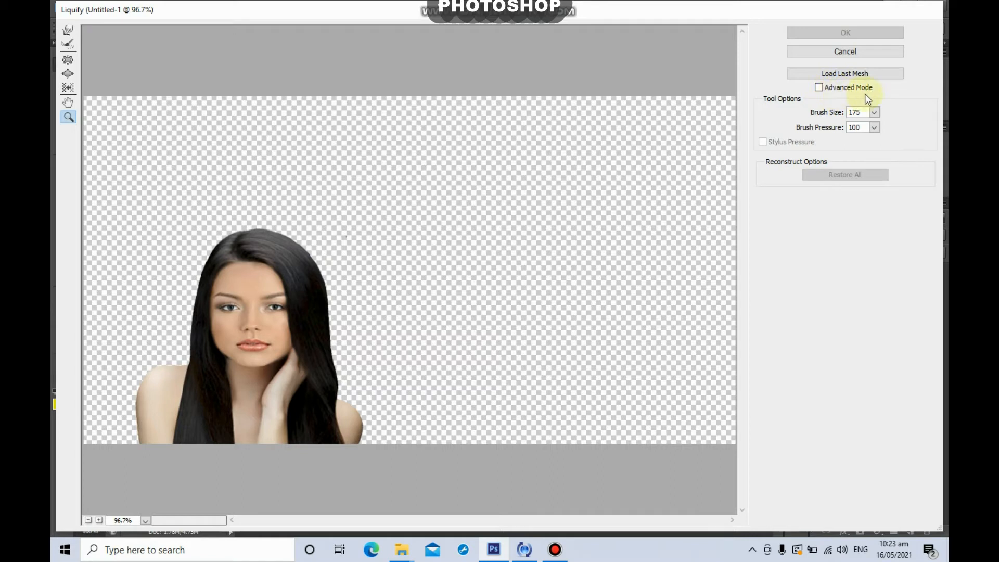
left_click(819, 87)
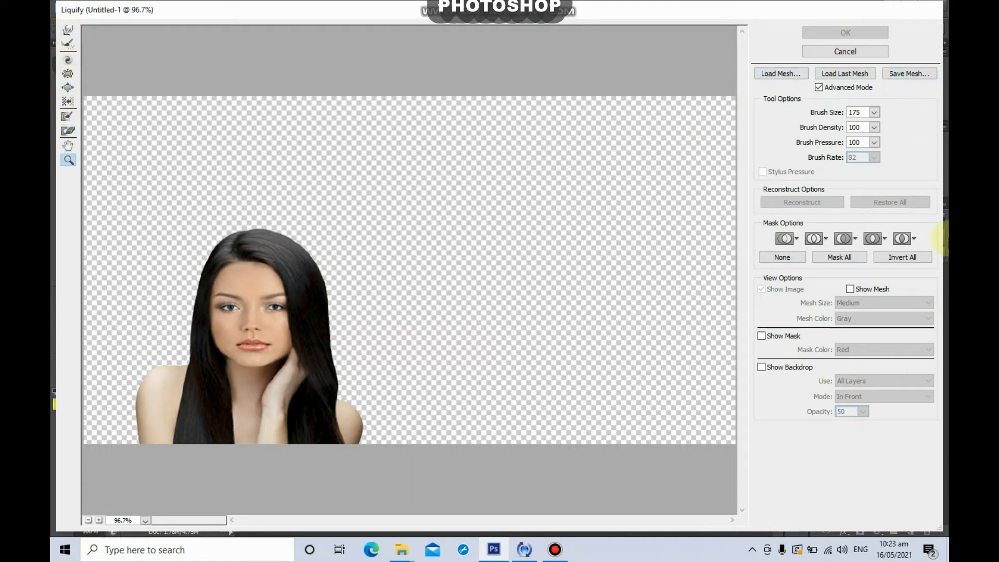
left_click(839, 86)
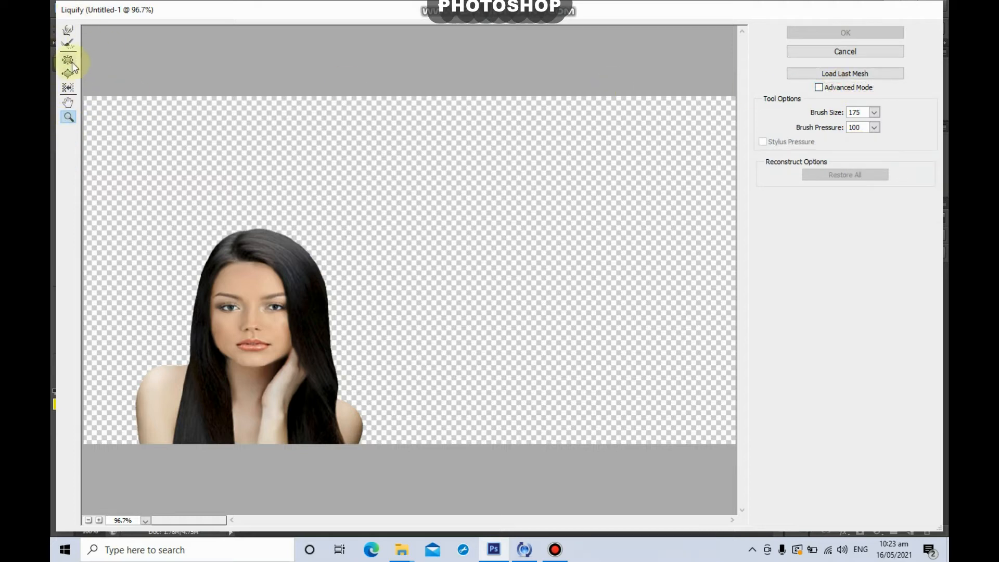
left_click(821, 89)
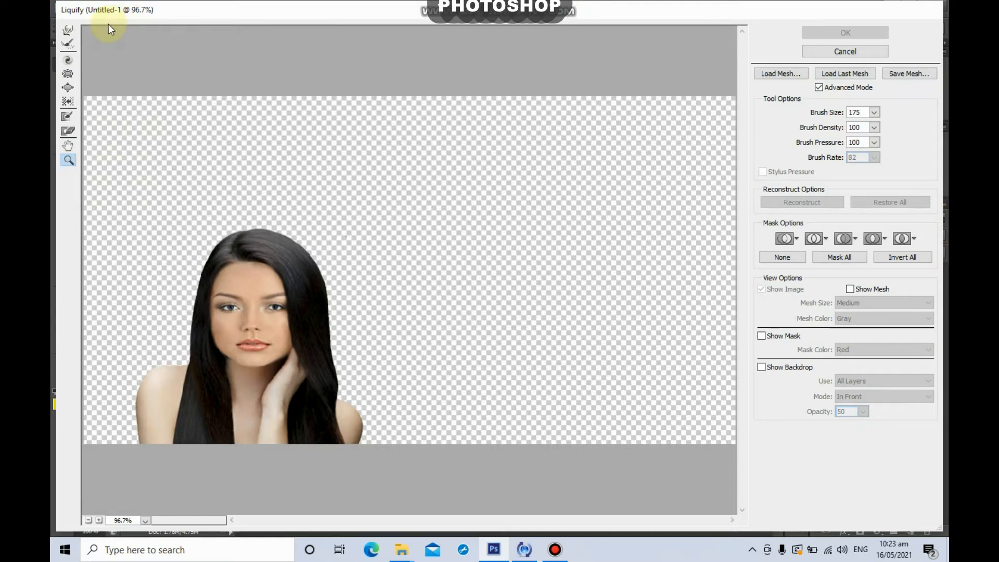
Set the Forward Warp brush size to 90 and pull the upper hair outward and up, away from the face, into a long spike
left_click(73, 29)
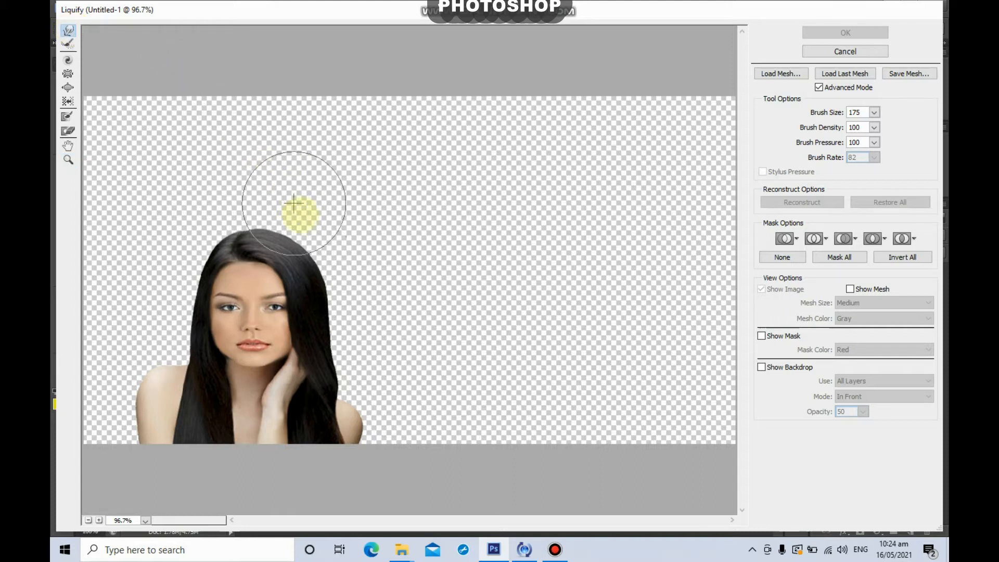
key("bracketleft")
key("bracketleft")
key("bracketleft")
key("bracketleft")
key("bracketleft")
key("bracketleft")
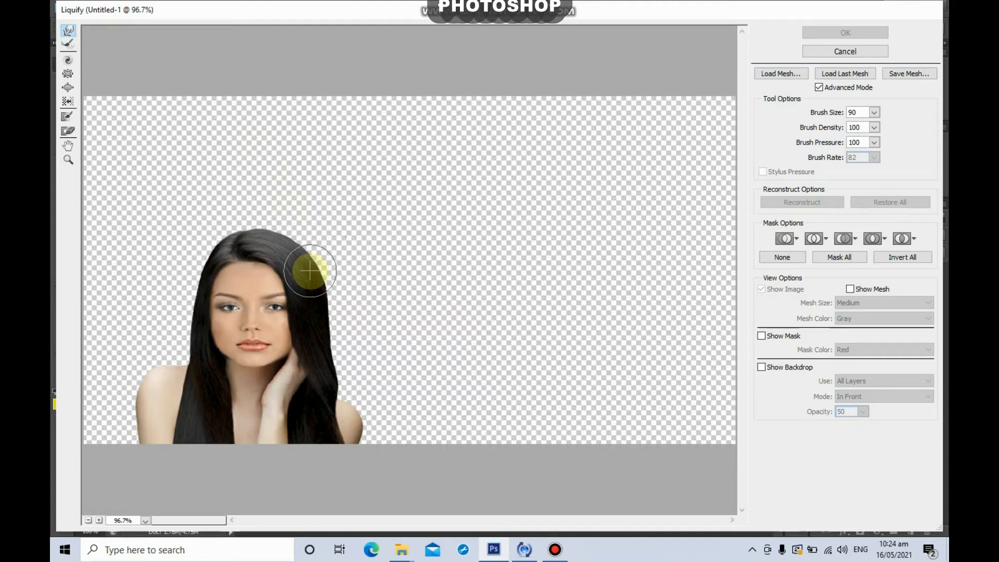
mouse_move(304, 264)
left_mouse_down()
mouse_move(364, 214)
mouse_move(326, 230)
mouse_move(414, 181)
left_mouse_up()
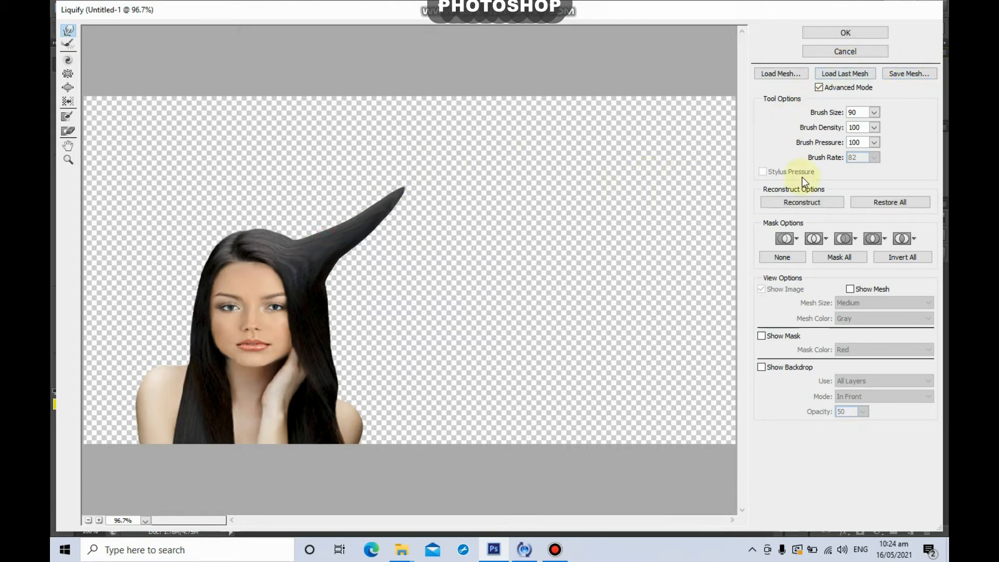
Set the Forward Warp brush size to 150 and pull the hair outward from the head into three wide strands
left_click(874, 113)
left_click(896, 124)
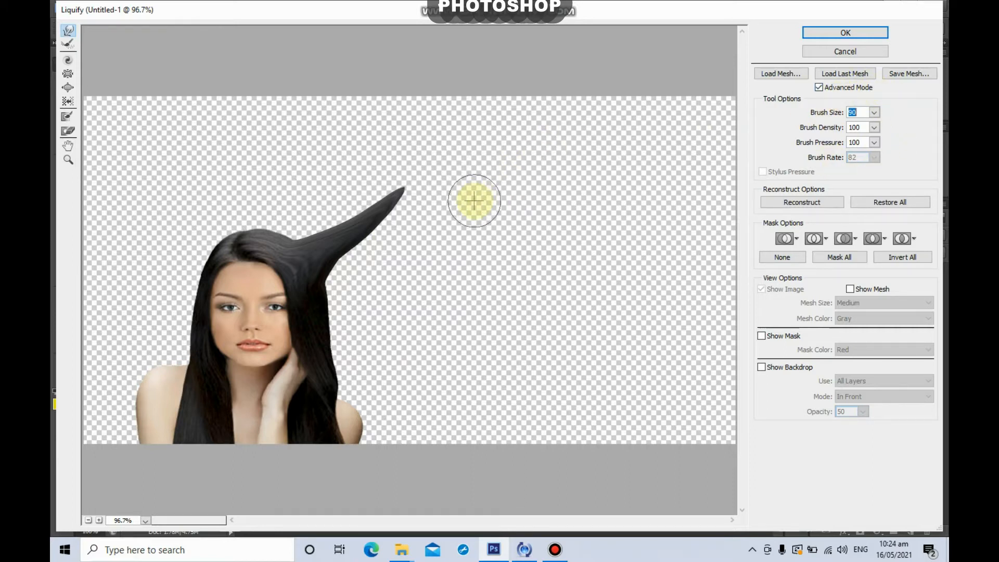
key("bracketright")
key("bracketright")
key("bracketright")
key("bracketright")
key("bracketright")
key("bracketright")
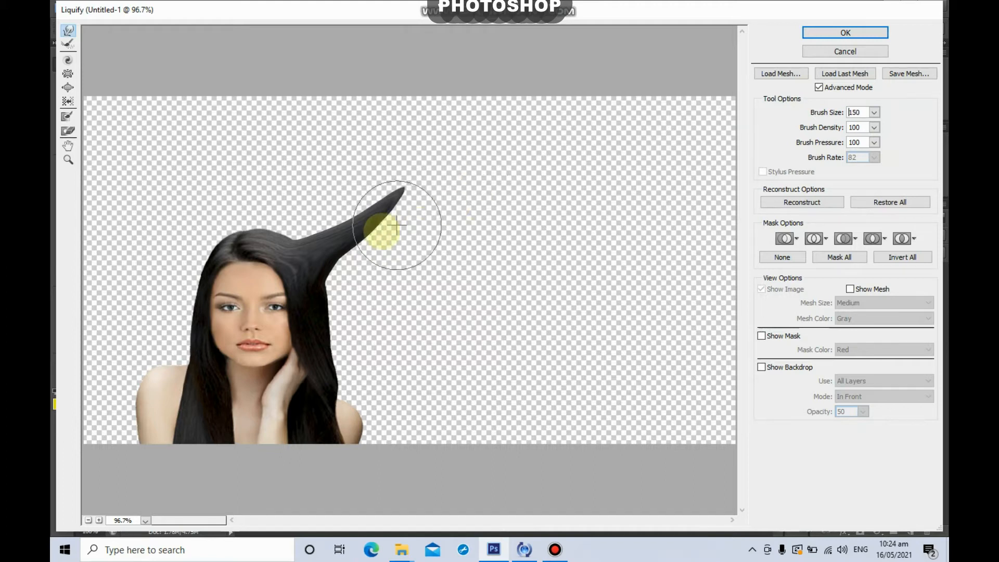
left_click_drag(364, 211, 437, 185)
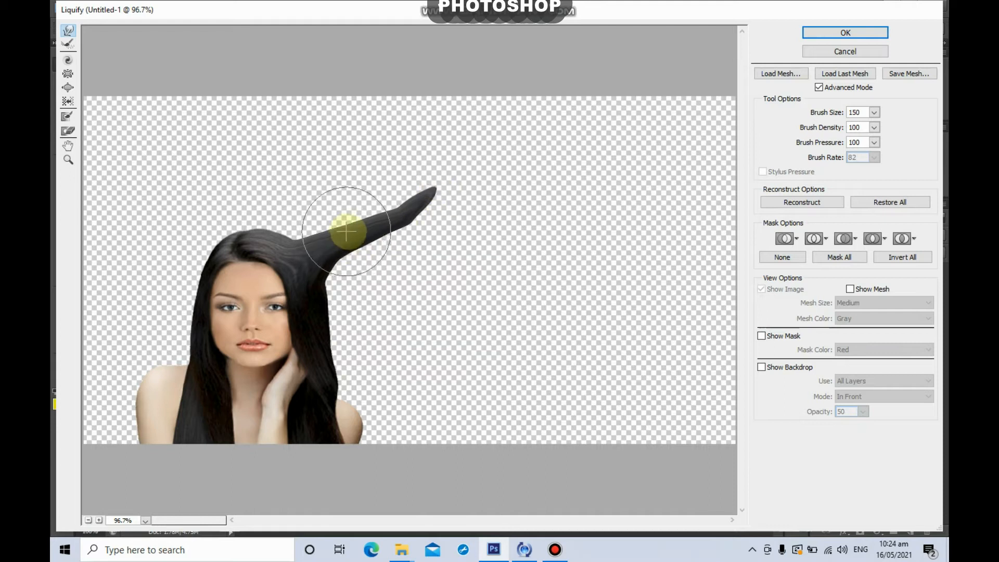
left_click_drag(345, 224, 486, 167)
left_click_drag(345, 273, 442, 308)
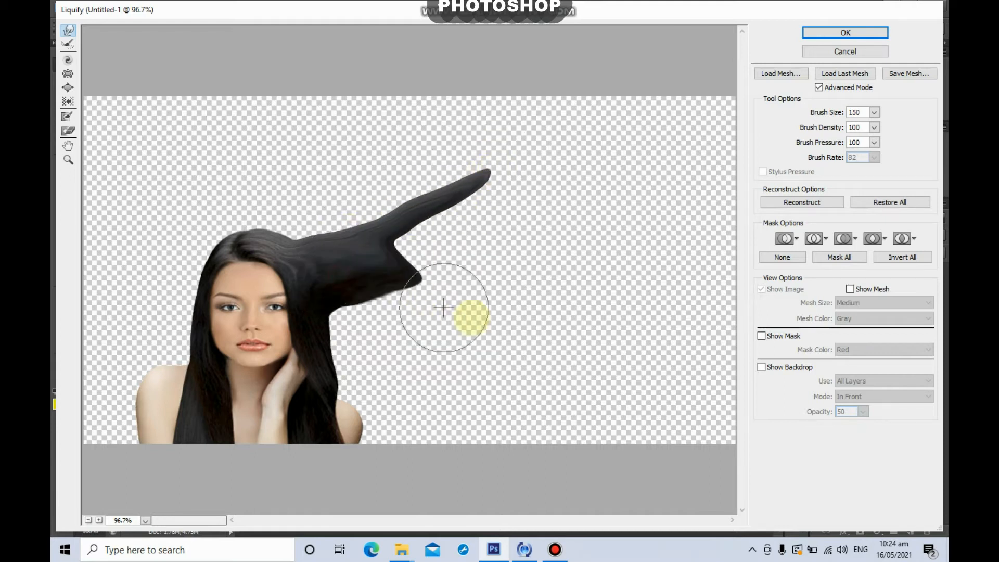
left_click_drag(367, 304, 453, 352)
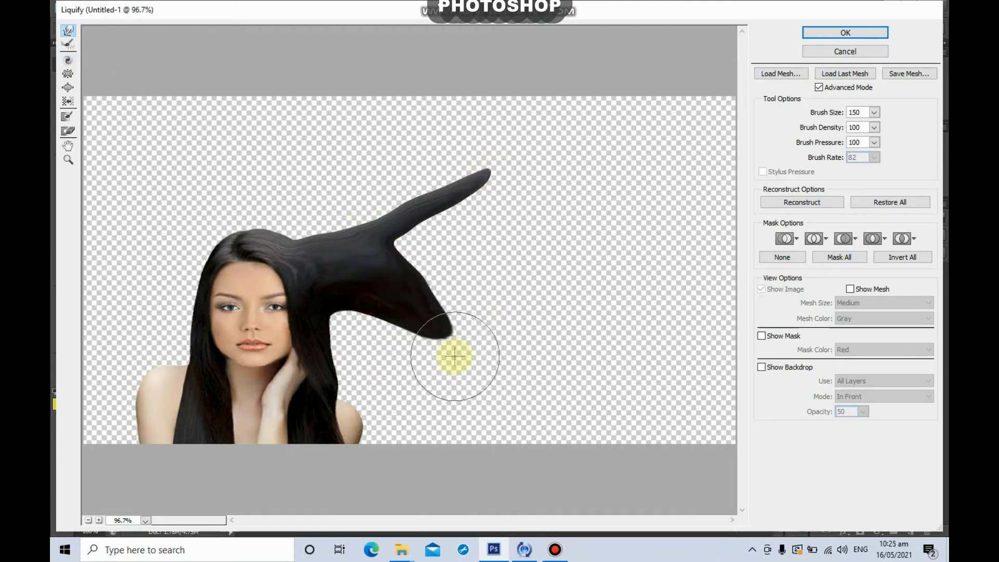
mouse_move(385, 297)
left_mouse_down()
mouse_move(562, 352)
mouse_move(558, 369)
left_mouse_up()
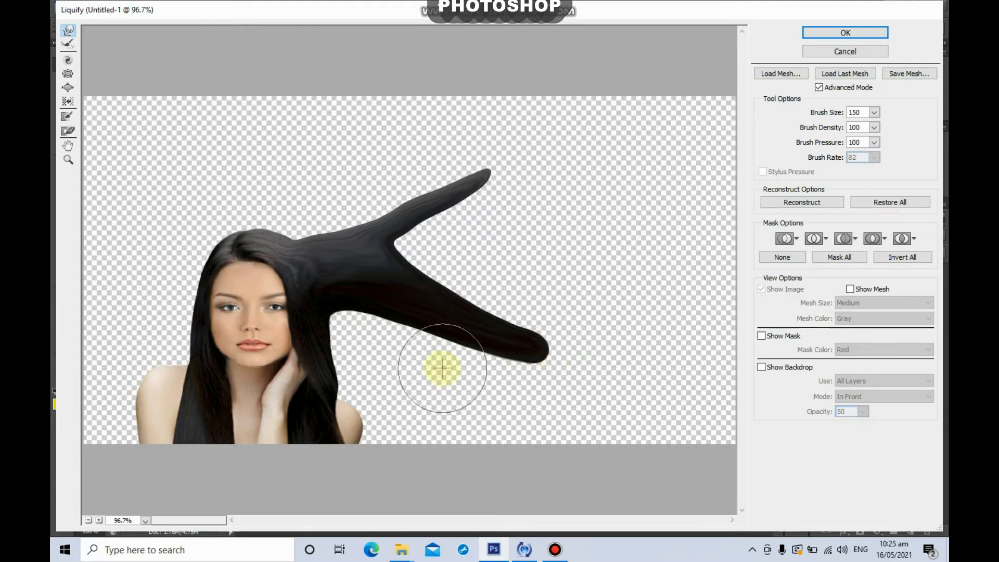
mouse_move(398, 250)
left_mouse_down()
mouse_move(473, 229)
mouse_move(554, 245)
mouse_move(509, 223)
left_mouse_up()
Paint over the warped hair with the Reconstruct tool until it returns to its original shape
left_click(69, 45)
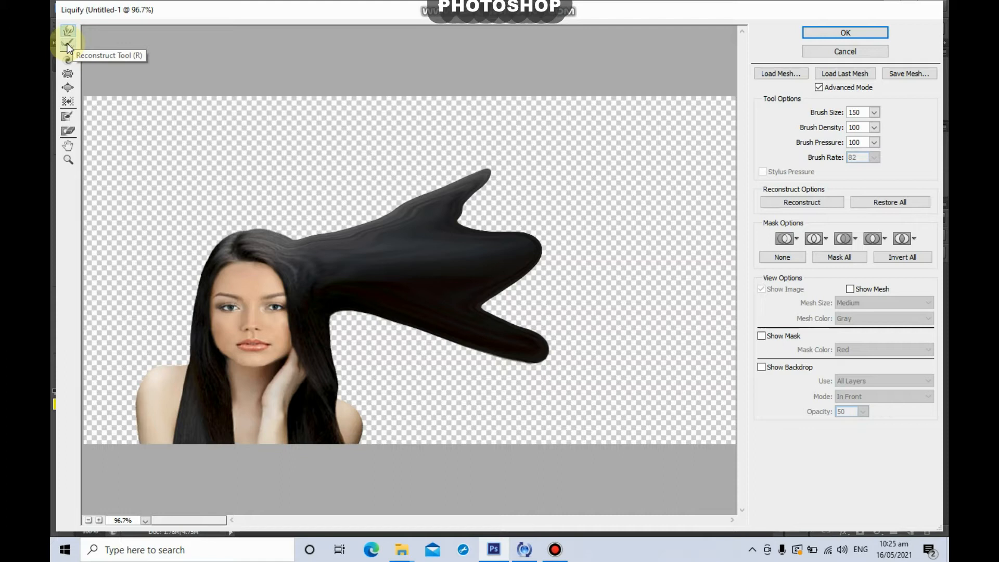
left_click(68, 45)
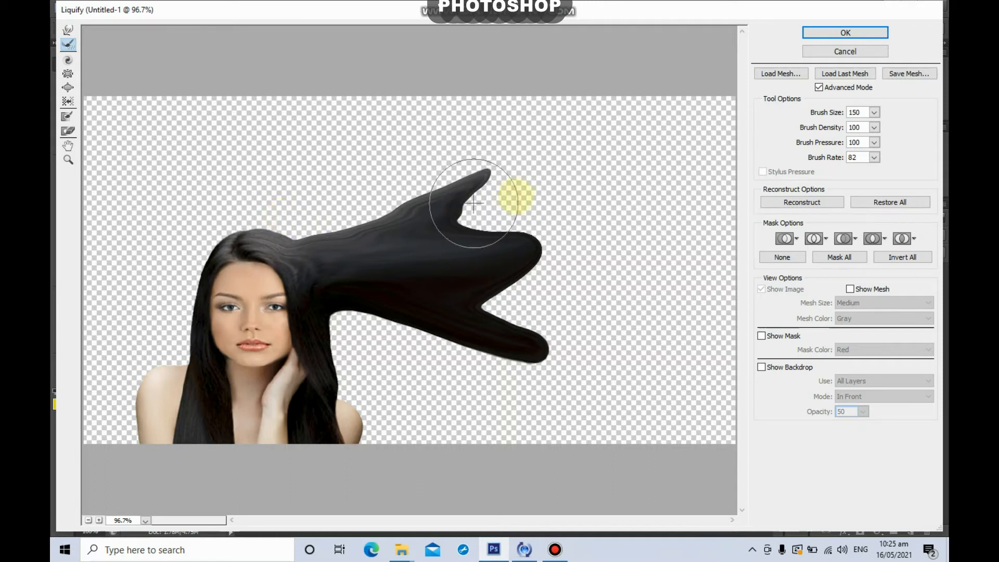
left_click(68, 30)
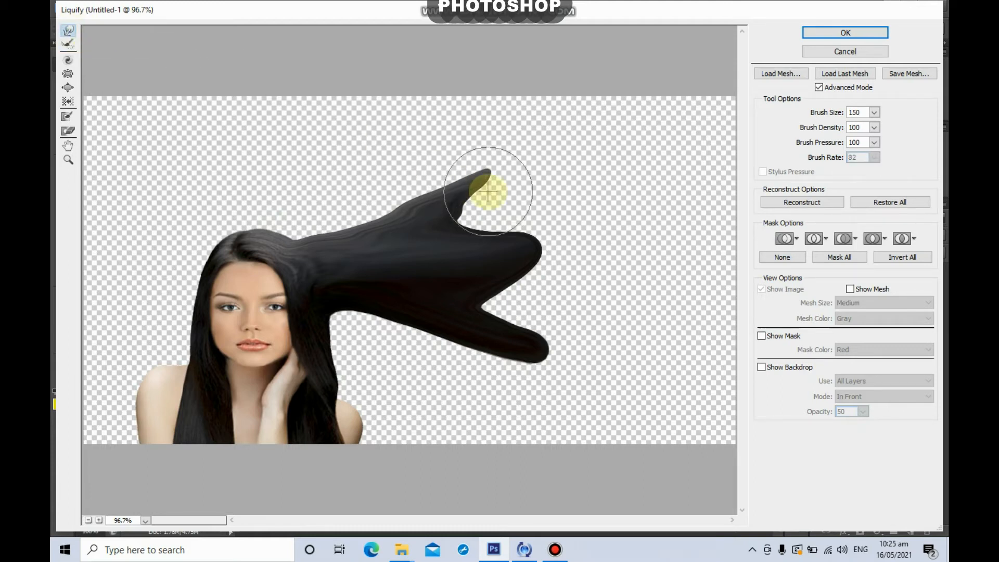
left_click(69, 45)
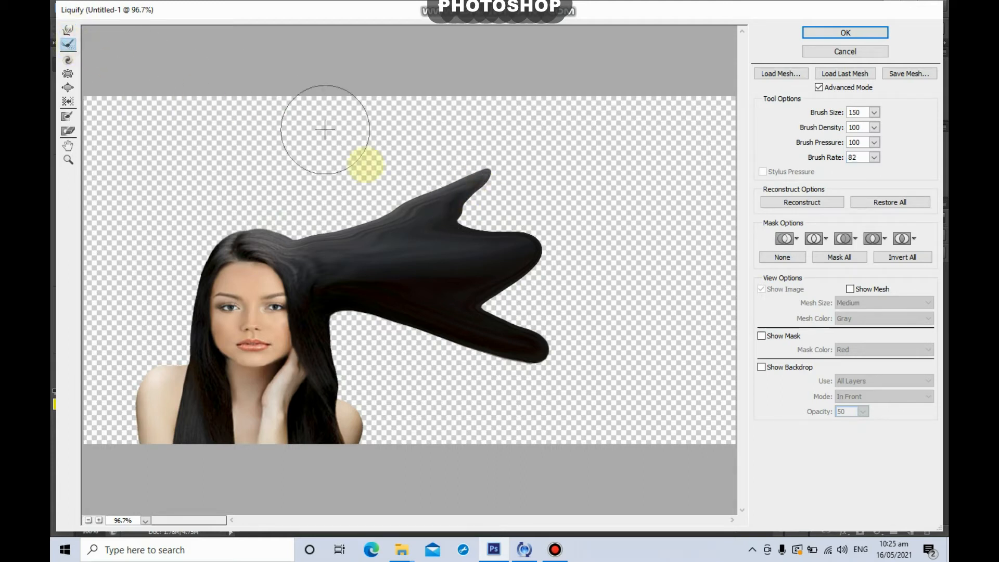
mouse_move(487, 196)
left_mouse_down()
mouse_move(480, 291)
mouse_move(525, 242)
mouse_move(499, 355)
mouse_move(404, 271)
mouse_move(405, 221)
mouse_move(360, 289)
mouse_move(326, 250)
mouse_move(310, 208)
mouse_move(319, 316)
mouse_move(285, 255)
mouse_move(281, 269)
mouse_move(295, 279)
mouse_move(319, 259)
mouse_move(314, 331)
mouse_move(327, 273)
mouse_move(327, 303)
mouse_move(340, 269)
mouse_move(328, 261)
mouse_move(333, 243)
mouse_move(359, 231)
mouse_move(385, 243)
mouse_move(344, 282)
mouse_move(340, 306)
mouse_move(357, 309)
mouse_move(335, 255)
mouse_move(319, 345)
mouse_move(326, 292)
mouse_move(358, 254)
mouse_move(352, 285)
mouse_move(375, 343)
mouse_move(378, 290)
mouse_move(361, 271)
mouse_move(340, 276)
left_mouse_up()
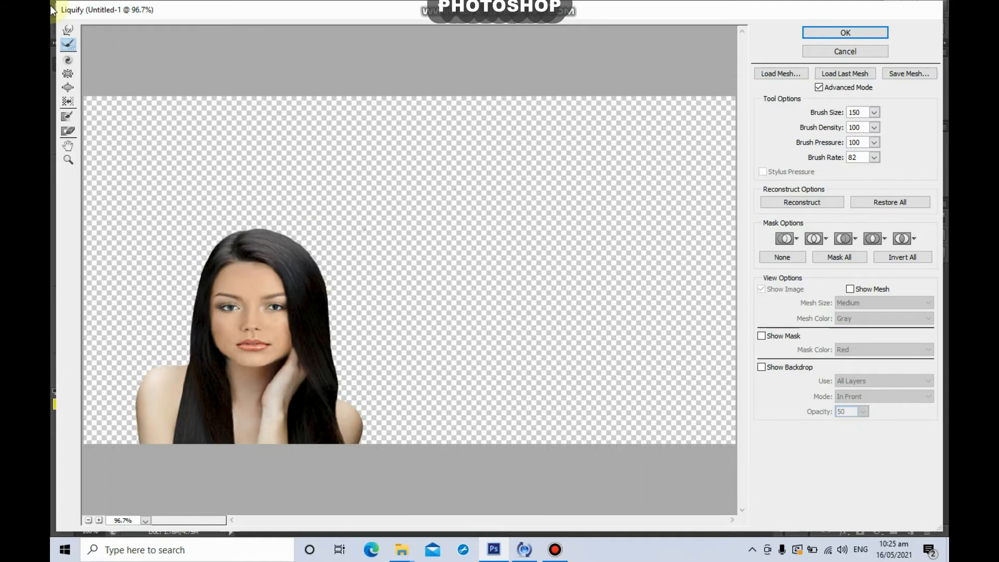
Pull the hair out and up into one long spike with Forward Warp, and reconstruct it back to its original shape
left_click(68, 32)
mouse_move(304, 261)
left_mouse_down()
mouse_move(322, 284)
mouse_move(470, 189)
left_mouse_up()
mouse_move(283, 263)
left_mouse_down()
mouse_move(349, 260)
mouse_move(575, 126)
mouse_move(500, 181)
mouse_move(562, 152)
left_mouse_up()
key("alt")
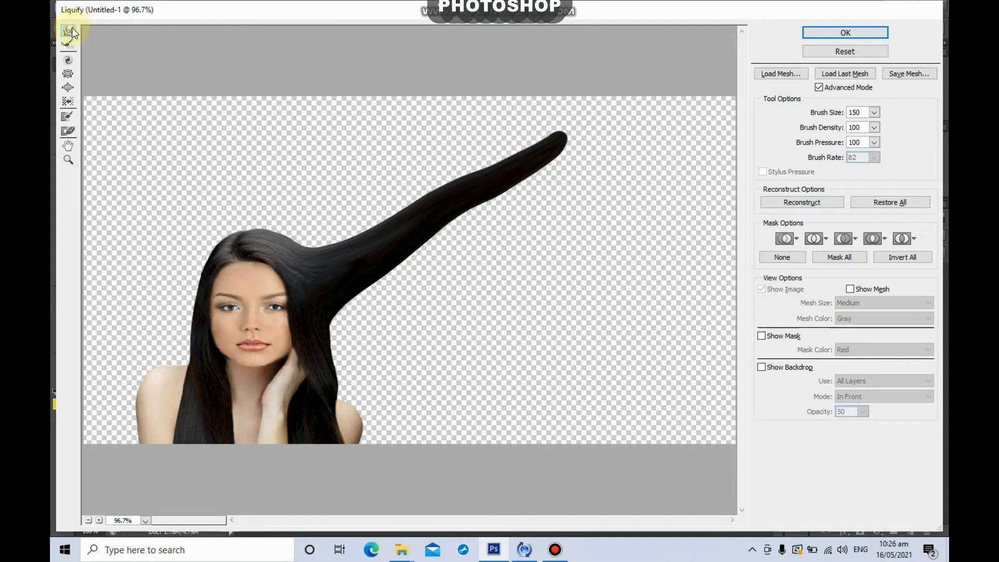
key("alt")
mouse_move(555, 144)
left_mouse_down()
mouse_move(372, 241)
mouse_move(320, 301)
mouse_move(323, 315)
mouse_move(328, 230)
mouse_move(335, 320)
mouse_move(292, 206)
mouse_move(310, 357)
mouse_move(303, 378)
mouse_move(313, 262)
mouse_move(313, 297)
mouse_move(292, 254)
left_mouse_up()
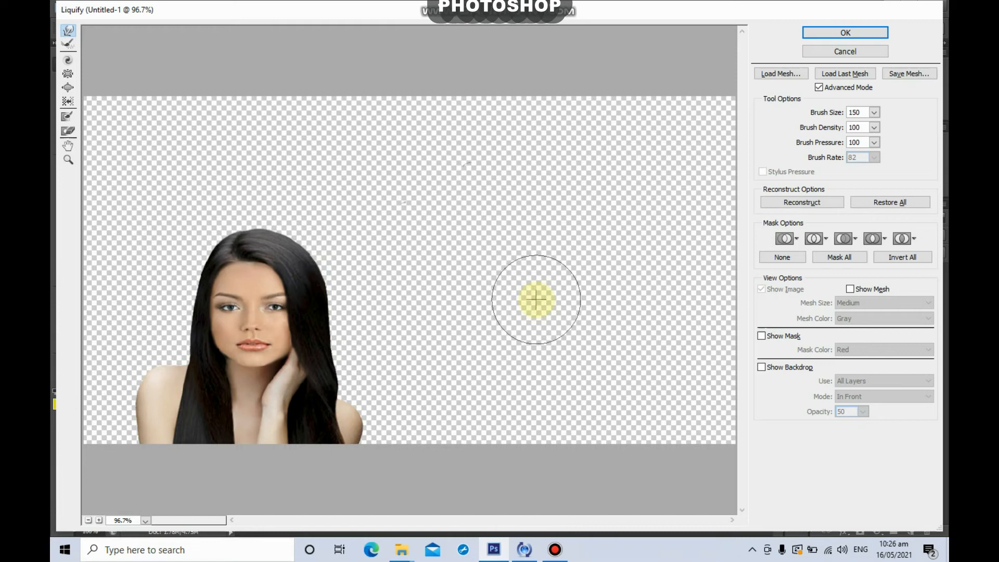
Set the Twirl Clockwise brush size to 300 and twirl the whole face clockwise
left_click(68, 62)
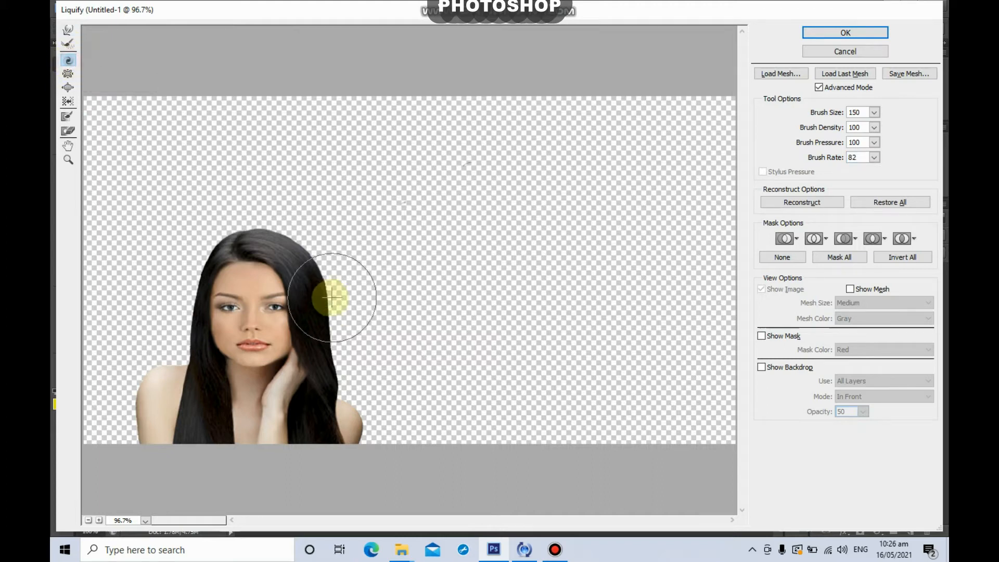
key("bracketright")
key("bracketright")
key("bracketright")
key("bracketright")
key("bracketright")
key("bracketright")
key("bracketright")
key("bracketright")
key("bracketright")
key("bracketright")
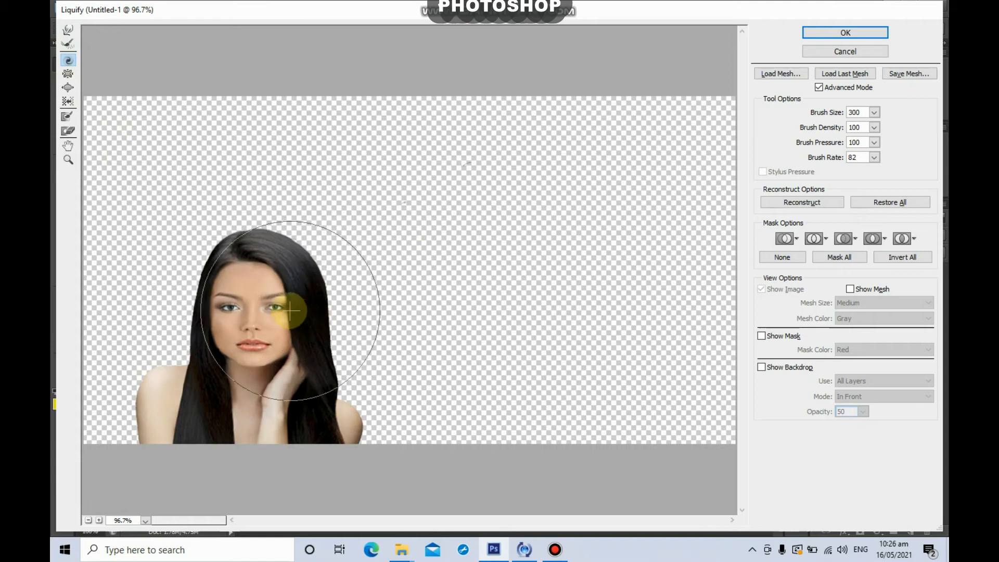
key("bracketleft")
key("bracketleft")
key("bracketleft")
key("bracketleft")
key("bracketleft")
key("bracketleft")
key("bracketright")
key("bracketright")
key("bracketright")
key("bracketright")
key("bracketright")
key("bracketright")
key("bracketright")
key("bracketright")
key("bracketright")
key("bracketright")
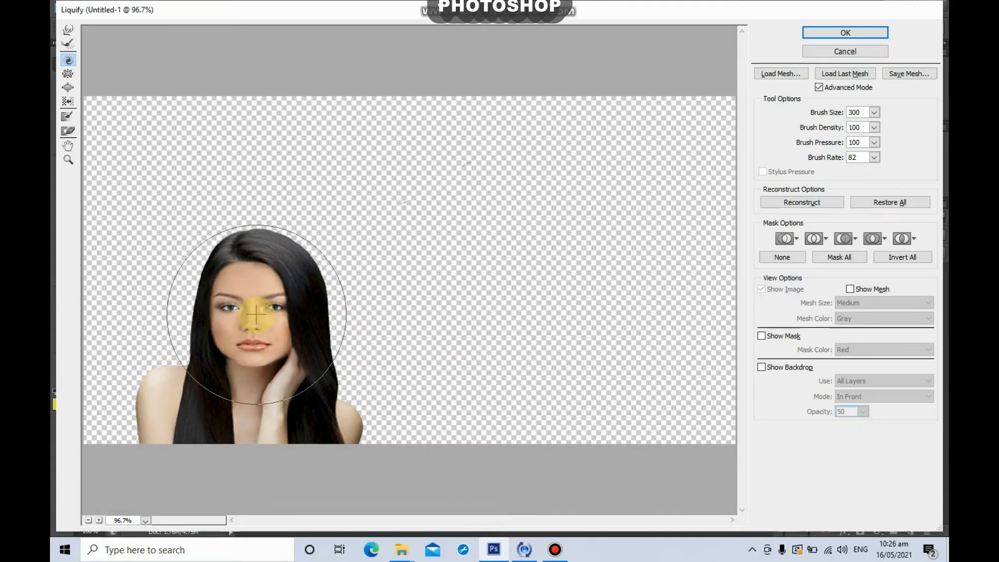
mouse_move(256, 315)
left_mouse_down()
mouse_move(273, 338)
mouse_move(263, 350)
mouse_move(251, 310)
left_mouse_up()
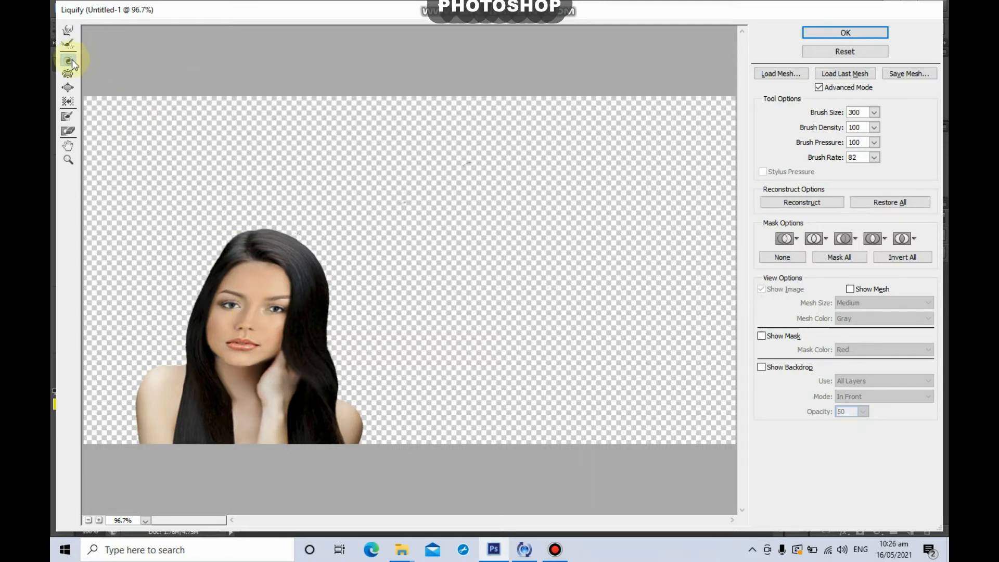
Twirl the face back counterclockwise with the same brush until the head is nearly upright
key("alt")
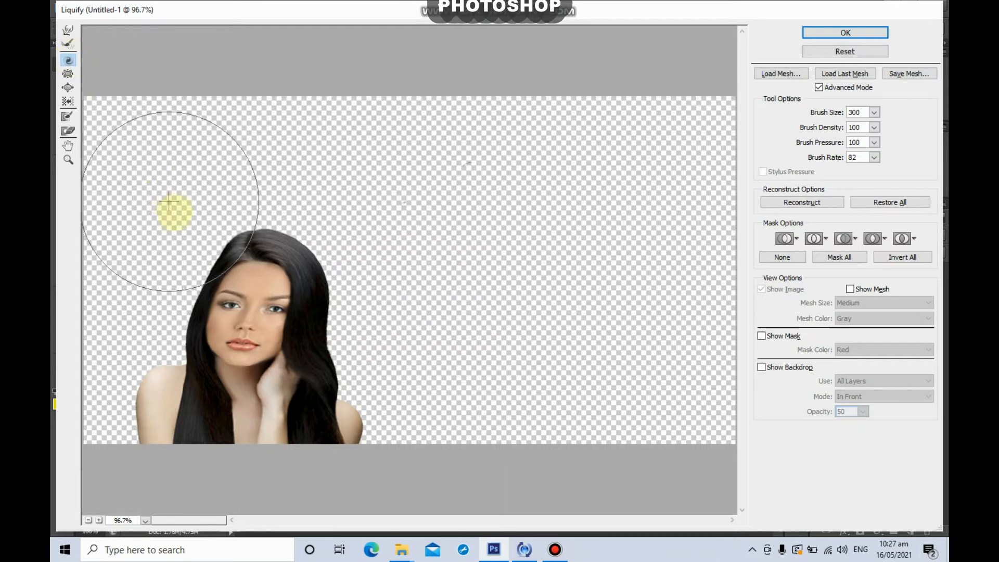
left_click(257, 319, "alt")
left_click(257, 319, "alt")
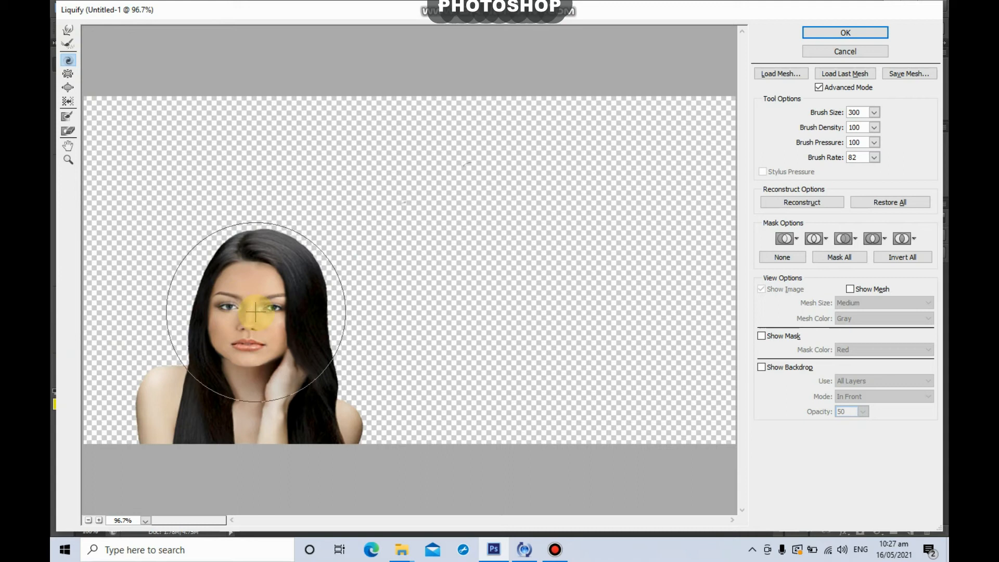
Reduce the Pucker brush size to 50 and shrink the eyes, nose and lips
left_click(68, 77)
mouse_move(299, 315)
left_mouse_down()
mouse_move(301, 324)
mouse_move(253, 309)
left_mouse_up()
key("bracketleft")
key("bracketleft")
key("bracketleft")
key("bracketleft")
key("bracketleft")
key("bracketleft")
key("bracketleft")
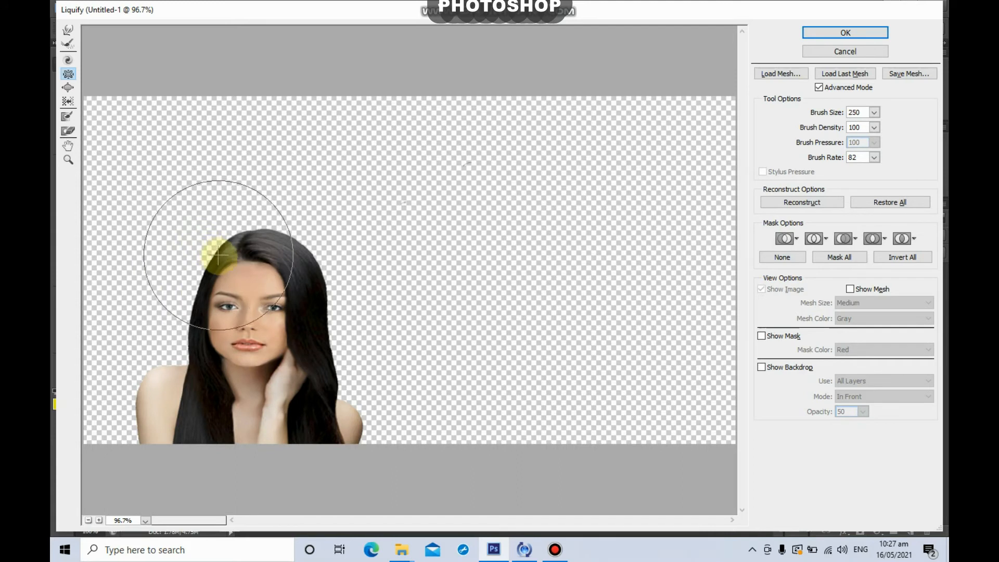
key("bracketright")
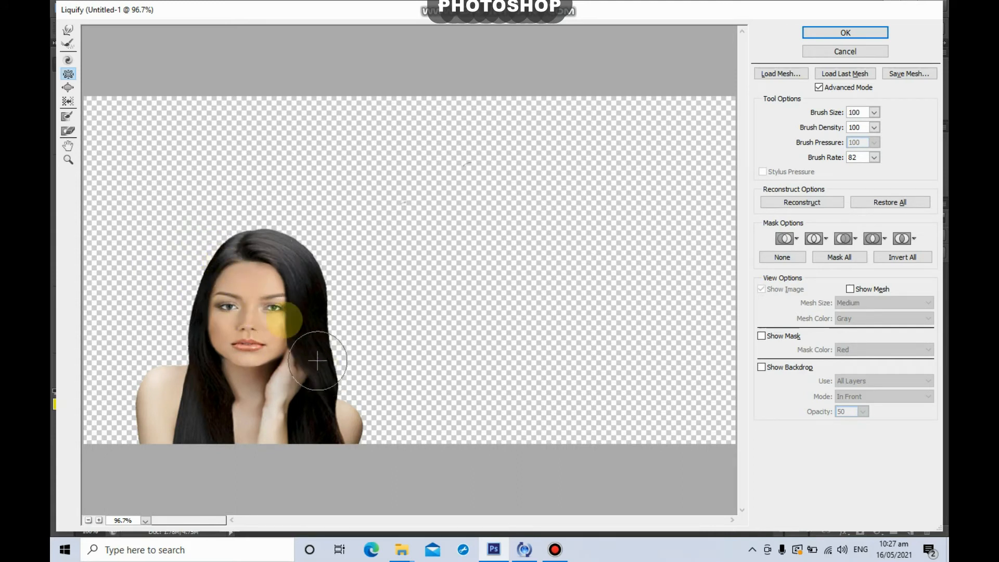
left_click(225, 285)
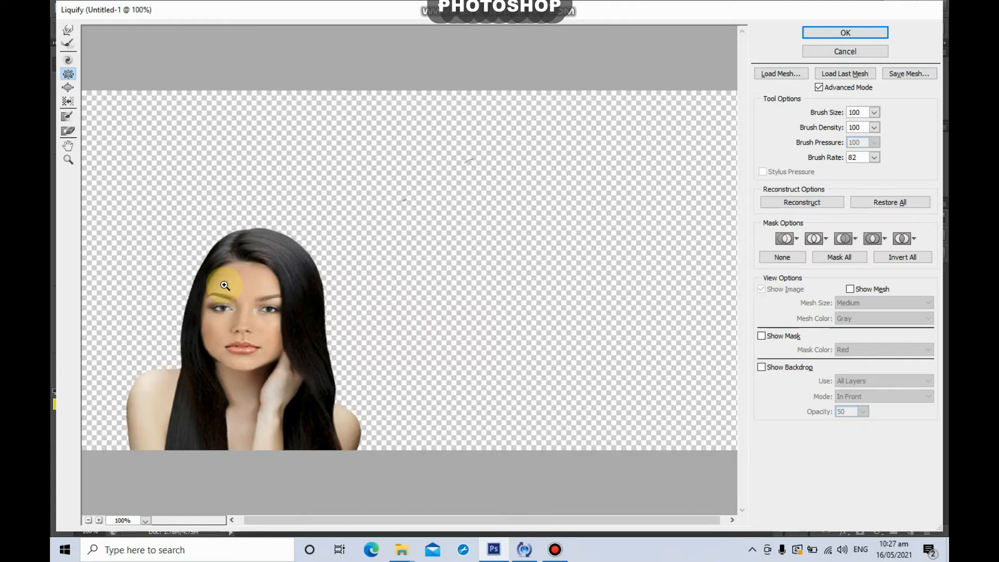
left_click(225, 285)
left_click_drag(429, 519, 339, 520)
key("ctrl+minus")
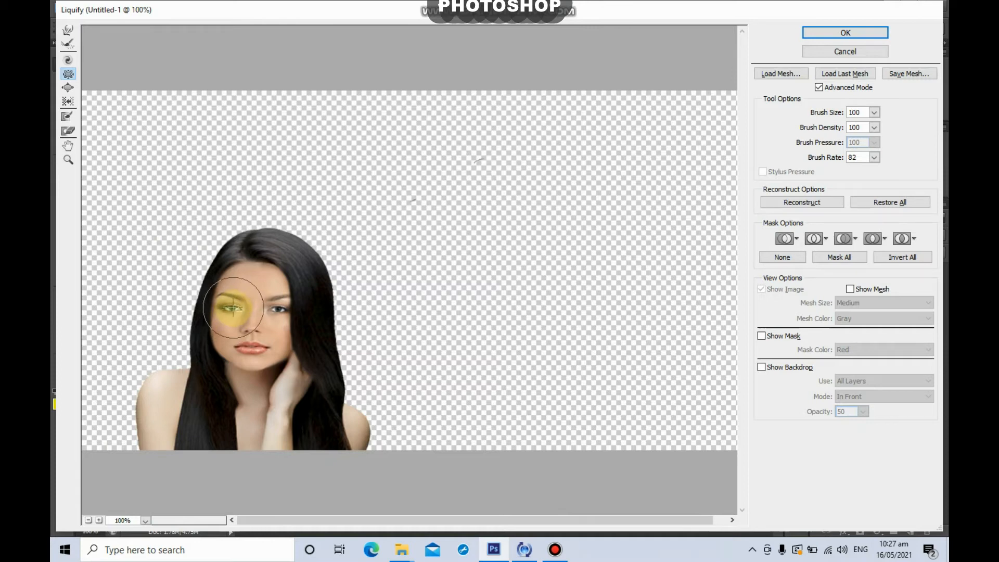
key("bracketleft")
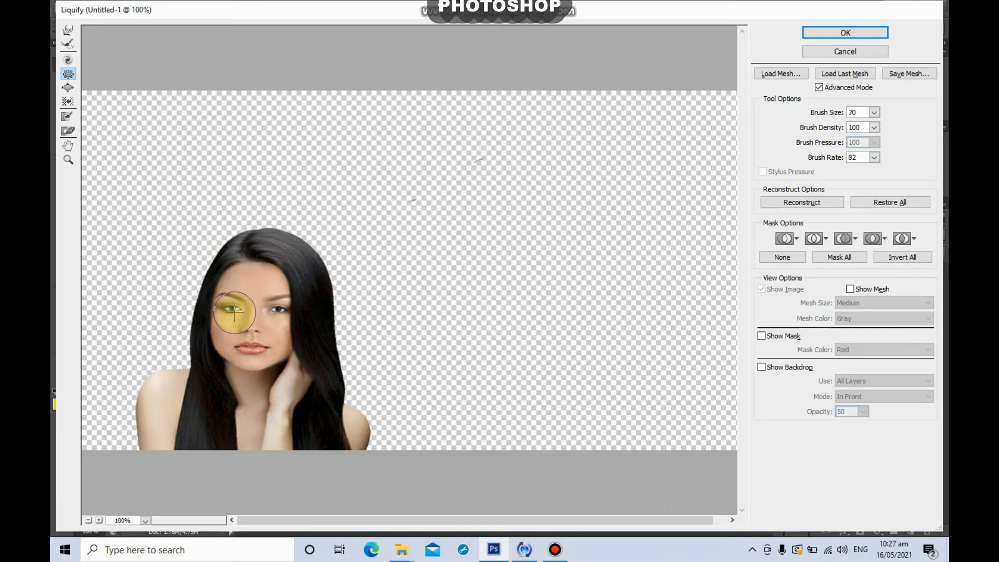
key("bracketleft")
key("bracketright")
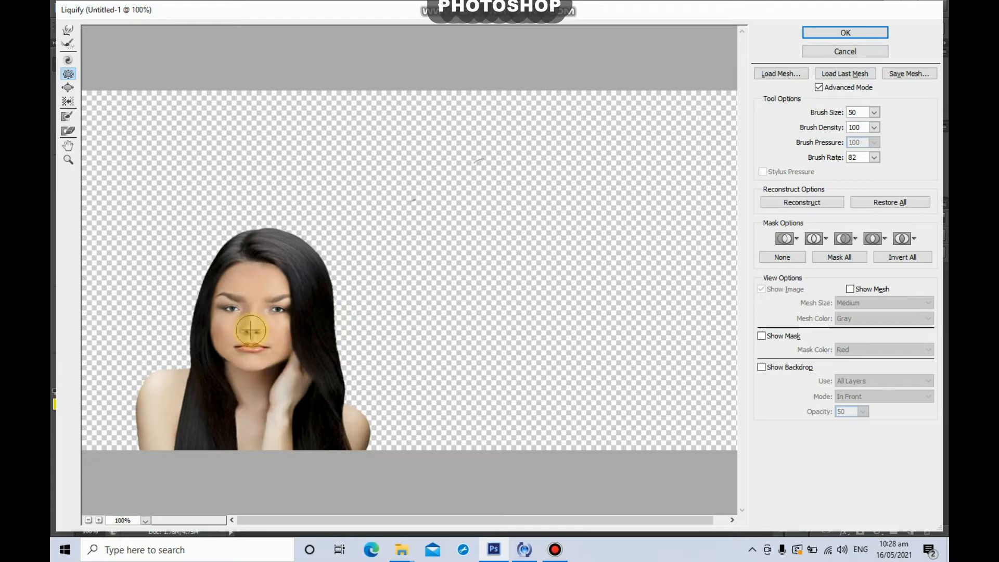
Enlarge both eyes and the lips with the Bloat tool at brush size 50
left_click(69, 87)
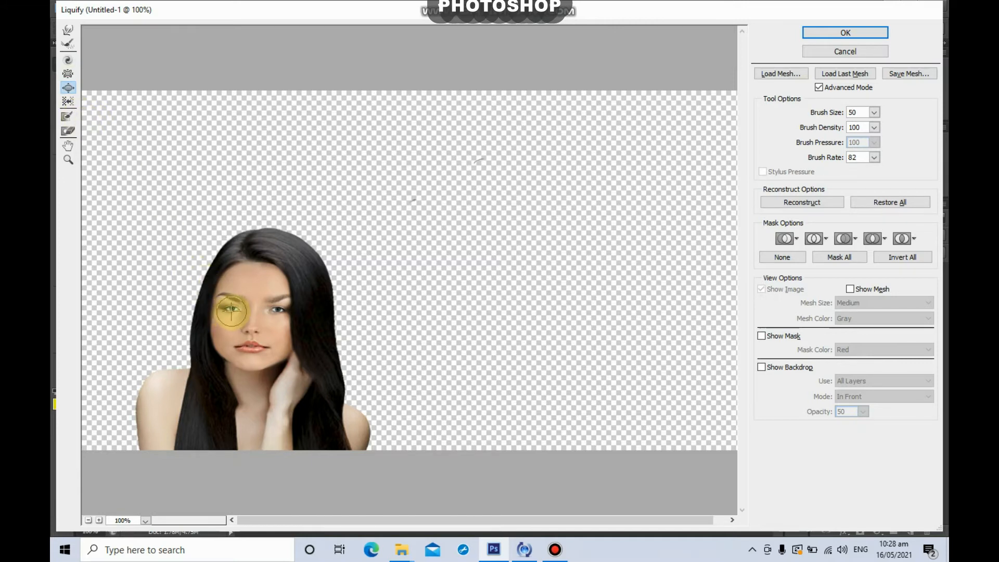
left_click(280, 308)
left_click(252, 346)
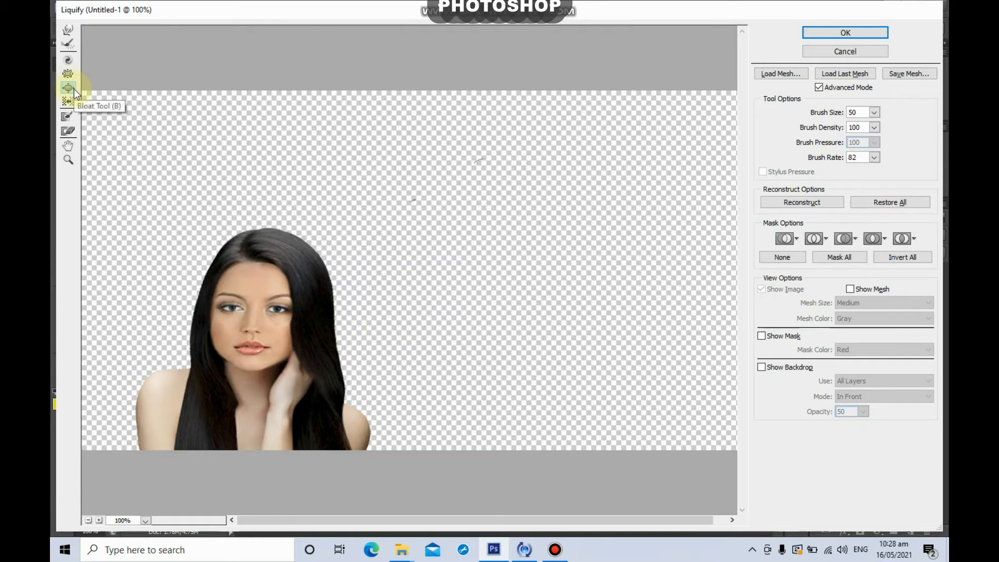
Shrink the eye at the left side of the face with the Pucker tool and undo the change
left_click(69, 74)
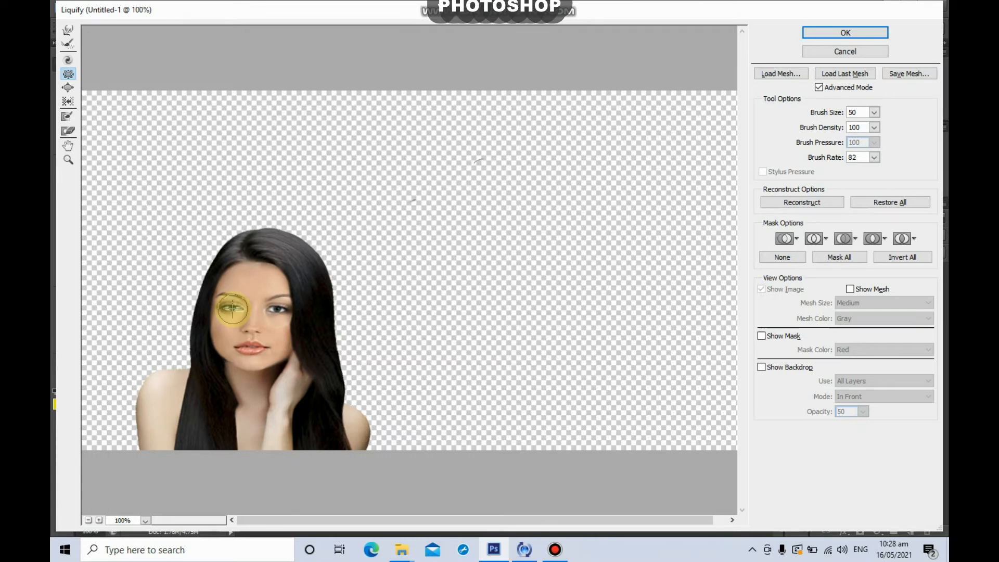
left_click_drag(232, 308, 233, 308)
key("ctrl+alt+z")
key("ctrl+alt+z")
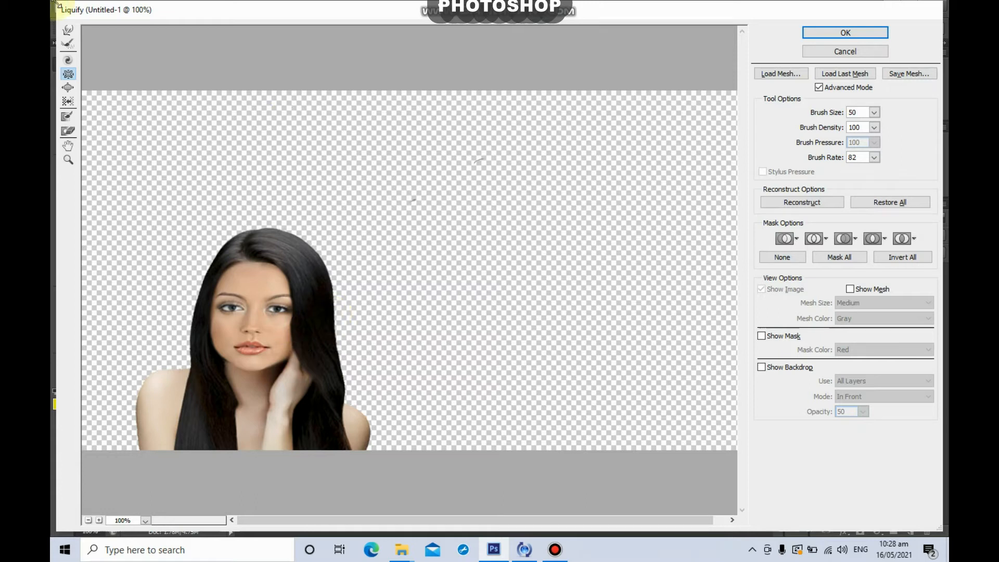
Push the outer edges of the hair and the woman's left-hand shoulder inward with the Push Left tool at brush size 50
left_click(68, 87)
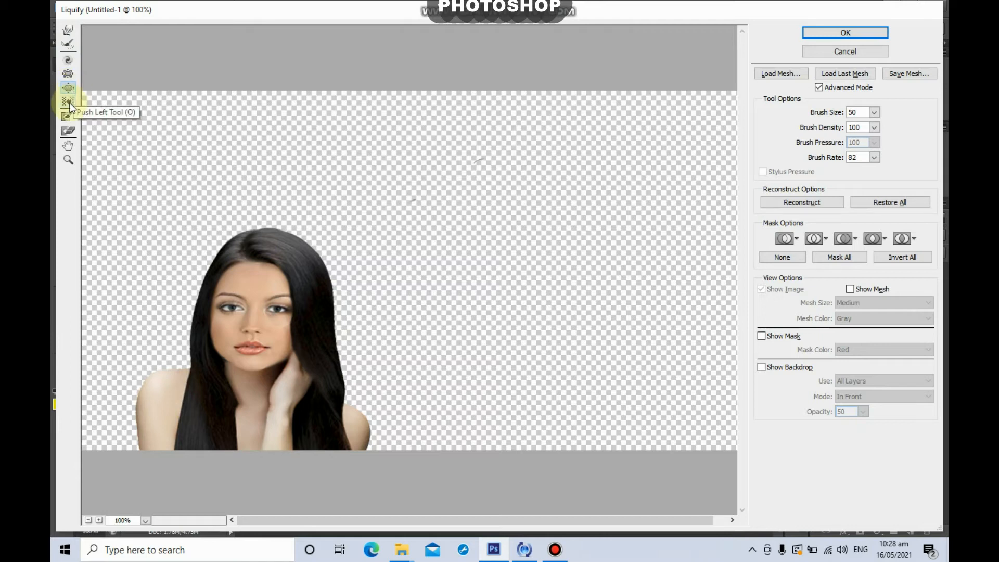
left_click(70, 106)
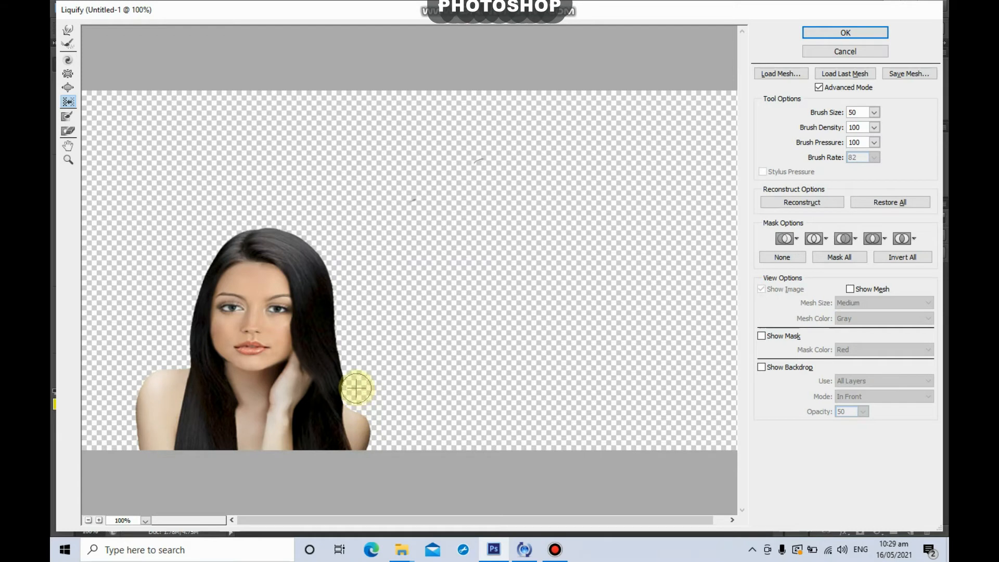
mouse_move(355, 376)
left_mouse_down()
mouse_move(332, 242)
mouse_move(361, 326)
mouse_move(366, 368)
mouse_move(354, 384)
mouse_move(337, 257)
mouse_move(301, 221)
mouse_move(230, 214)
mouse_move(193, 252)
mouse_move(173, 374)
mouse_move(155, 400)
mouse_move(102, 407)
mouse_move(78, 427)
mouse_move(81, 478)
mouse_move(149, 349)
mouse_move(129, 427)
mouse_move(141, 494)
mouse_move(120, 486)
mouse_move(112, 433)
mouse_move(134, 387)
mouse_move(126, 462)
mouse_move(331, 375)
left_mouse_up()
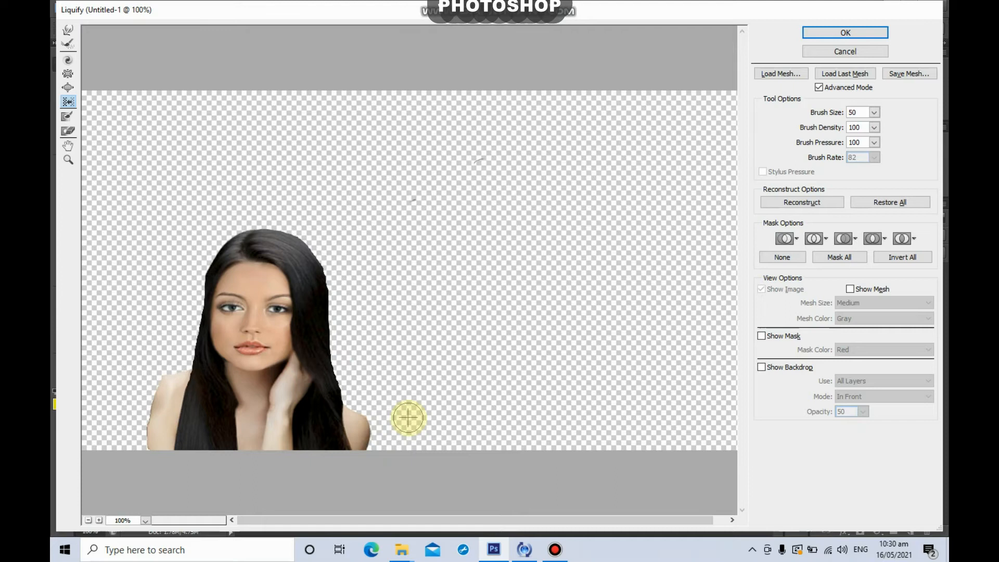
Turn on the mask display and paint a freeze mask over the whole face with a size 50 brush
left_click(70, 119)
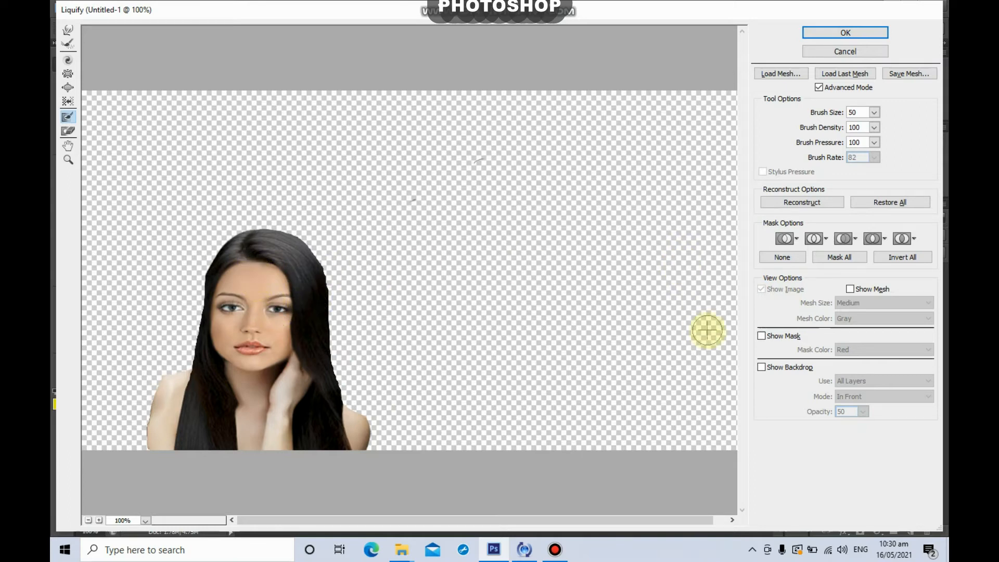
left_click(761, 336)
mouse_move(295, 324)
left_mouse_down()
mouse_move(260, 302)
mouse_move(243, 333)
mouse_move(257, 282)
mouse_move(234, 281)
mouse_move(225, 303)
mouse_move(241, 334)
mouse_move(237, 351)
mouse_move(265, 369)
left_mouse_up()
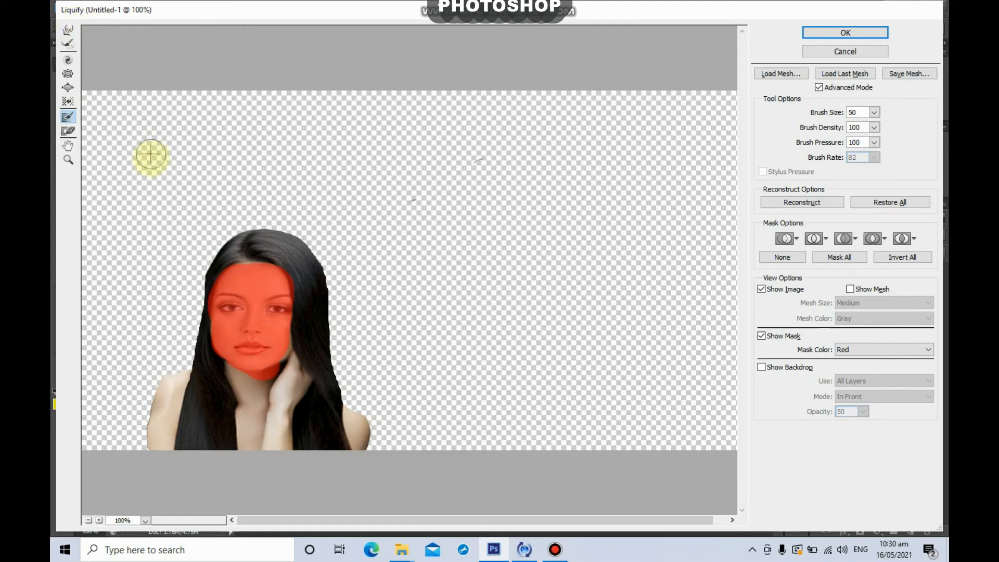
Twirl the hair and shoulders around the frozen face clockwise with the Twirl tool at brush size 500
left_click(69, 60)
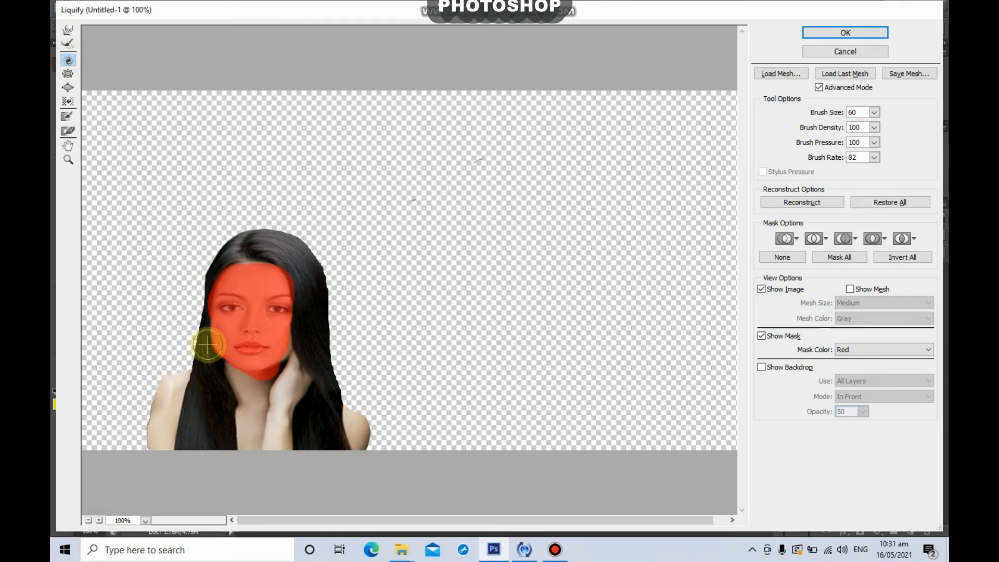
key("bracketright")
key("bracketright")
key("bracketright")
key("bracketright")
key("bracketright")
key("bracketright")
key("bracketright")
key("bracketright")
key("bracketright")
key("bracketright")
key("bracketright")
key("bracketright")
key("bracketright")
key("bracketright")
key("bracketright")
key("bracketleft")
key("bracketleft")
key("bracketleft")
key("bracketleft")
key("bracketright")
key("bracketright")
key("bracketleft")
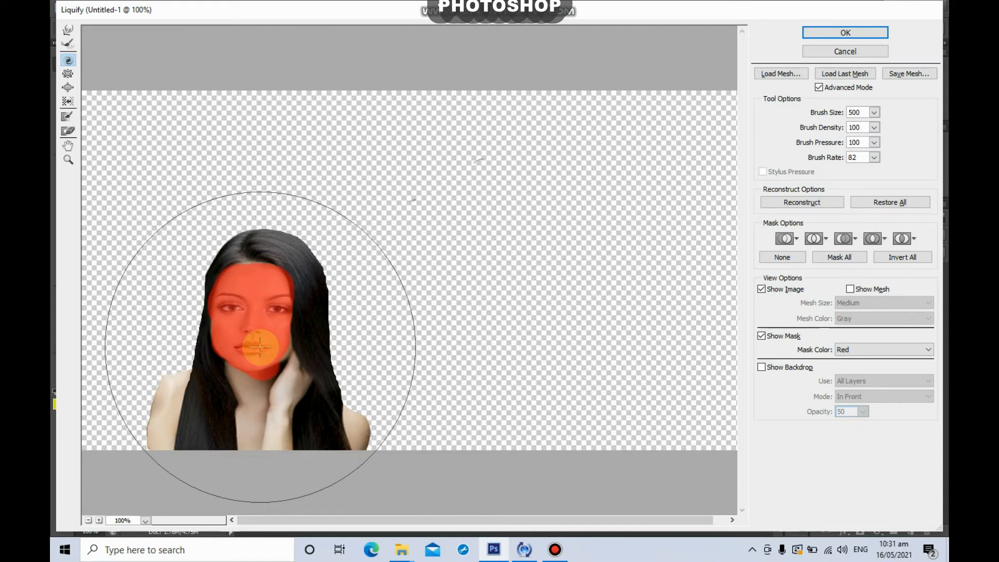
left_click_drag(259, 347, 260, 347)
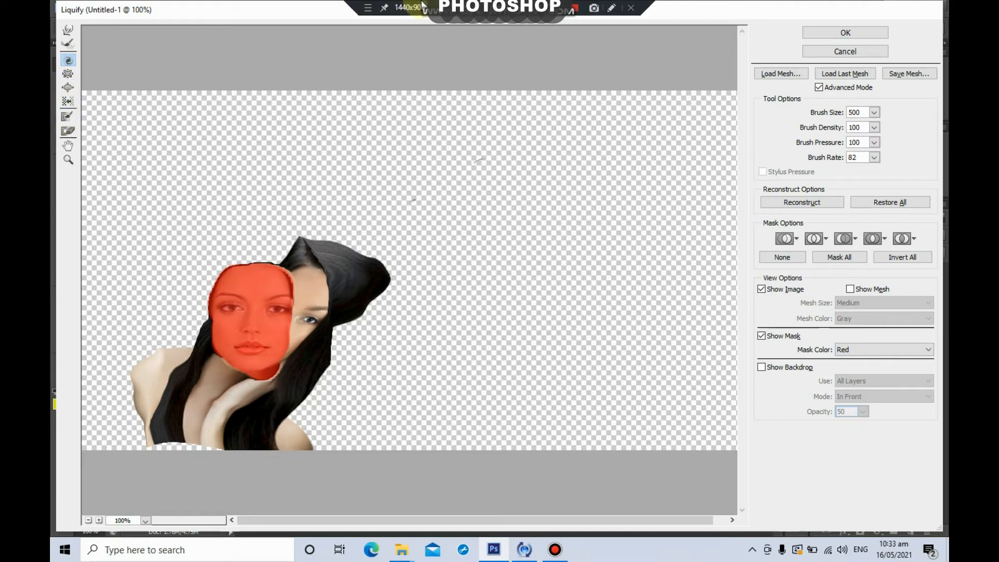
Erase the freeze mask from the mouth and chin with the Thaw Mask tool at brush size 70
left_click(67, 132)
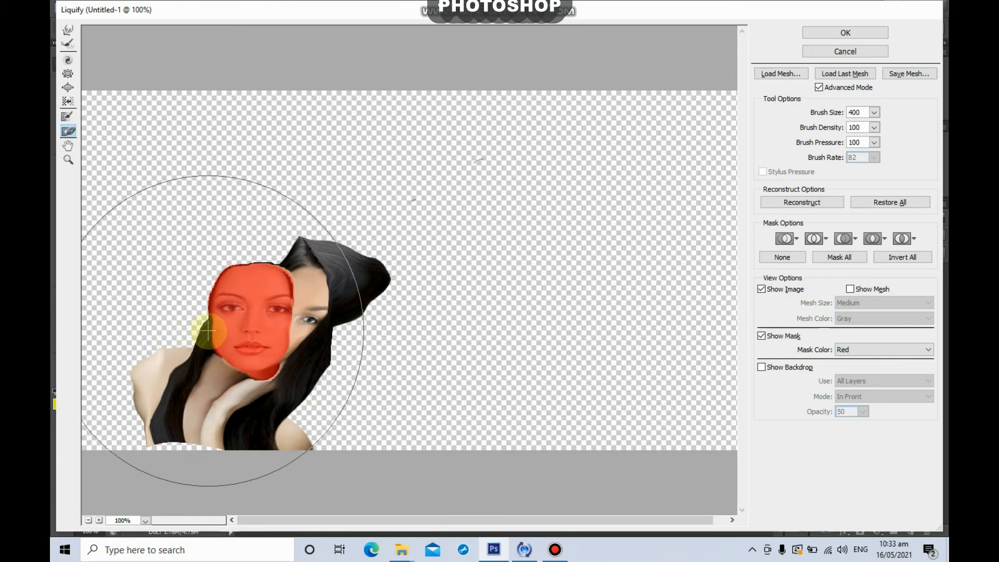
key("bracketleft")
key("bracketleft")
key("bracketleft")
key("bracketleft")
key("bracketleft")
key("bracketleft")
key("bracketleft")
key("bracketleft")
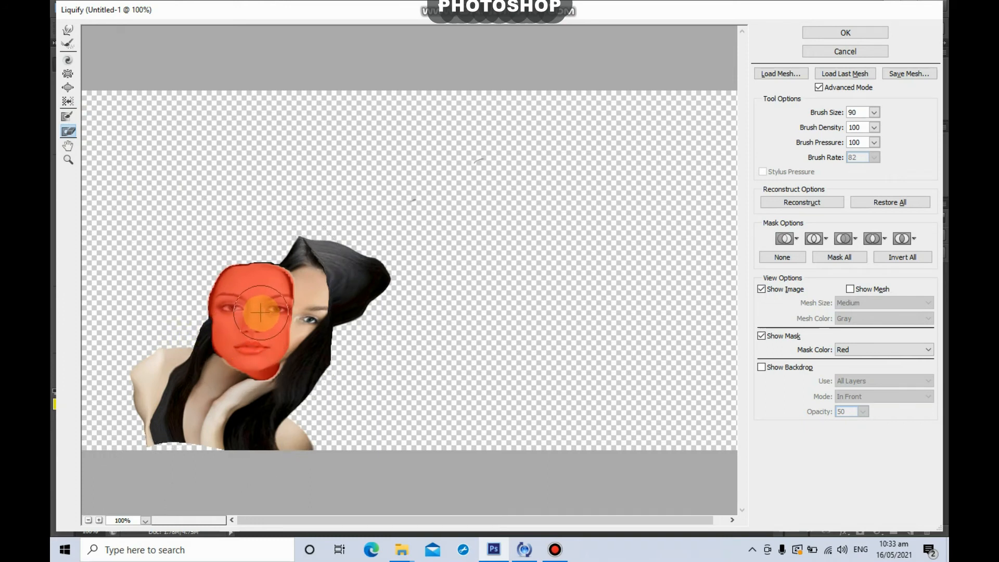
key("bracketleft")
key("bracketleft")
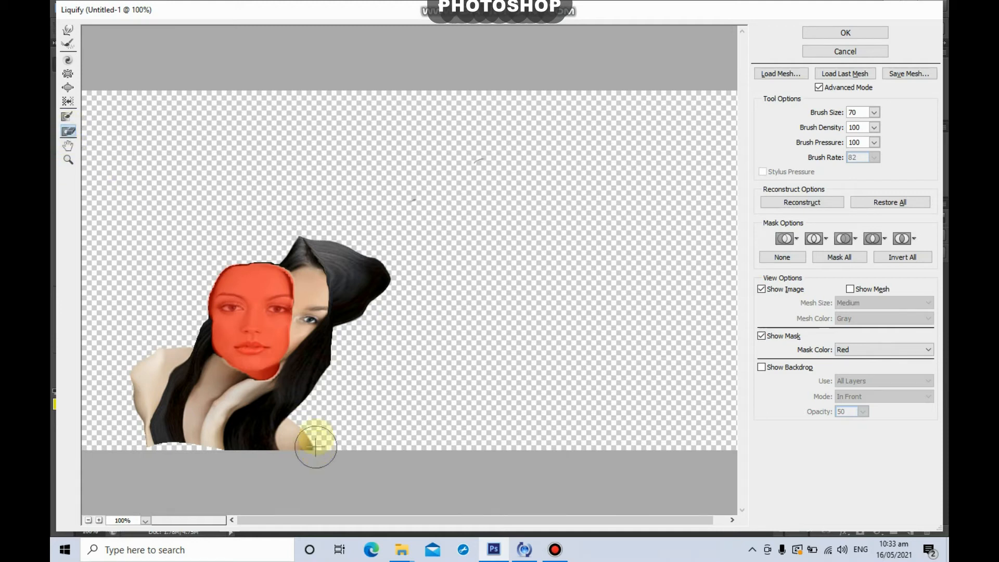
mouse_move(280, 371)
left_mouse_down()
mouse_move(220, 363)
mouse_move(262, 347)
mouse_move(297, 357)
left_mouse_up()
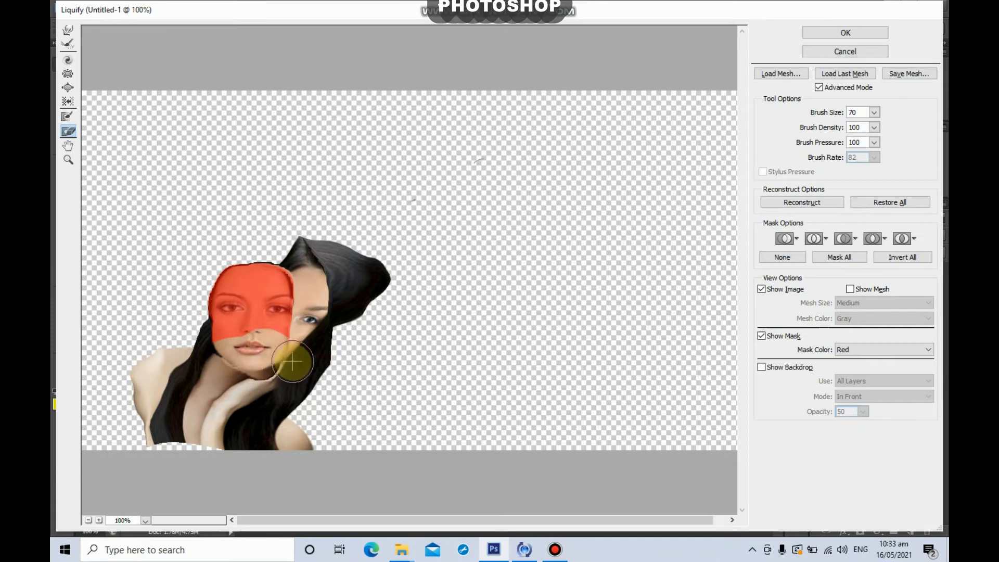
Enlarge the unmasked lower face with the Bloat tool at brush size 250 and discard all the Liquify changes
left_click(68, 89)
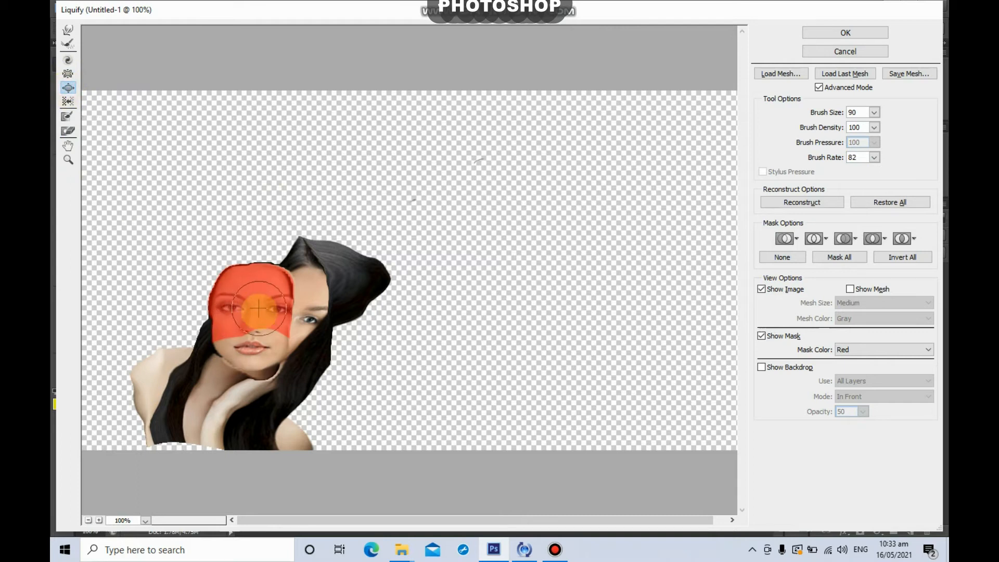
key("bracketright")
key("bracketright")
key("bracketright")
key("bracketright")
key("bracketright")
key("bracketright")
key("bracketright")
key("bracketright")
left_click_drag(255, 333, 260, 349)
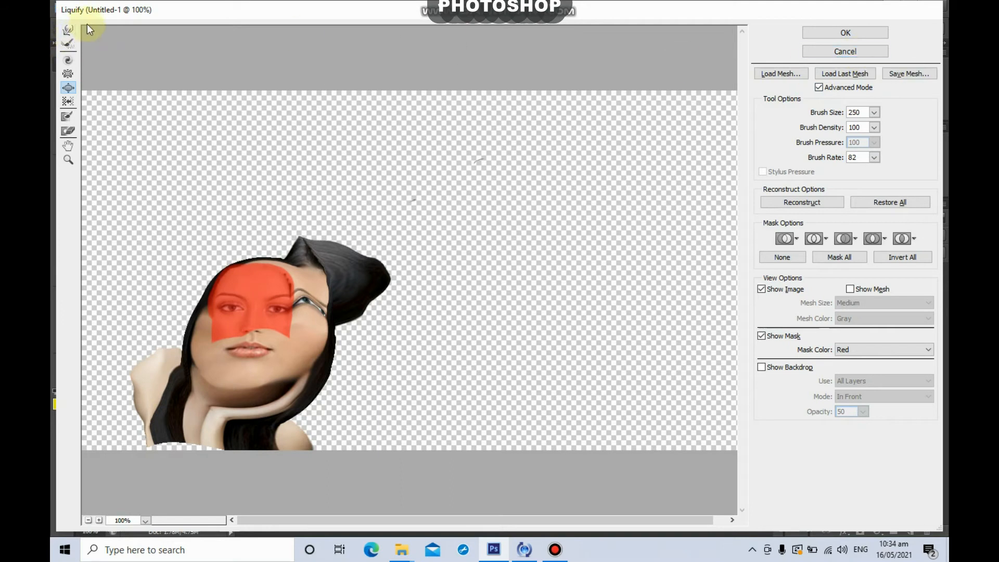
left_click(847, 52)
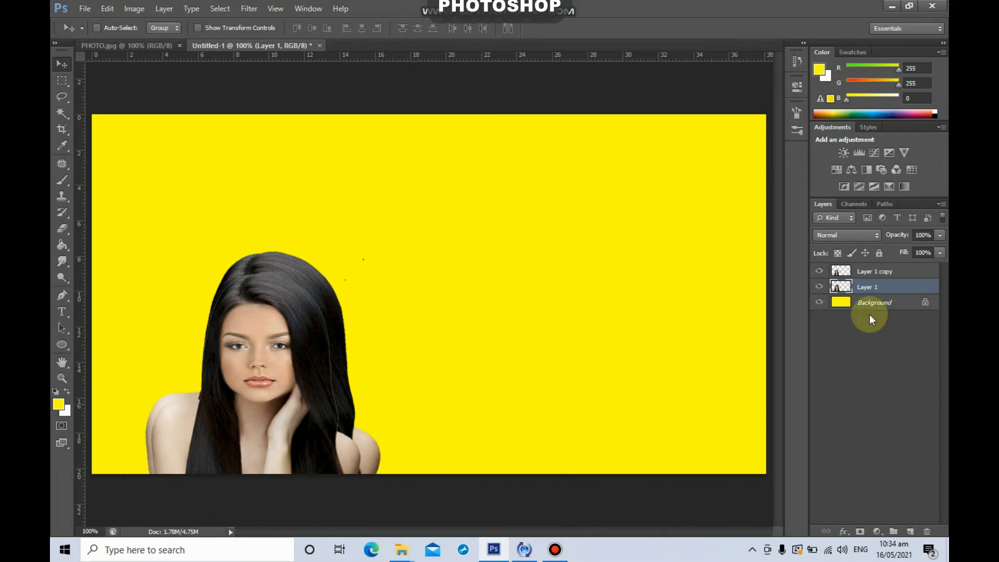
Compare the two portrait layers by hiding and reshowing Layer 1 copy and the Background
left_click(820, 271)
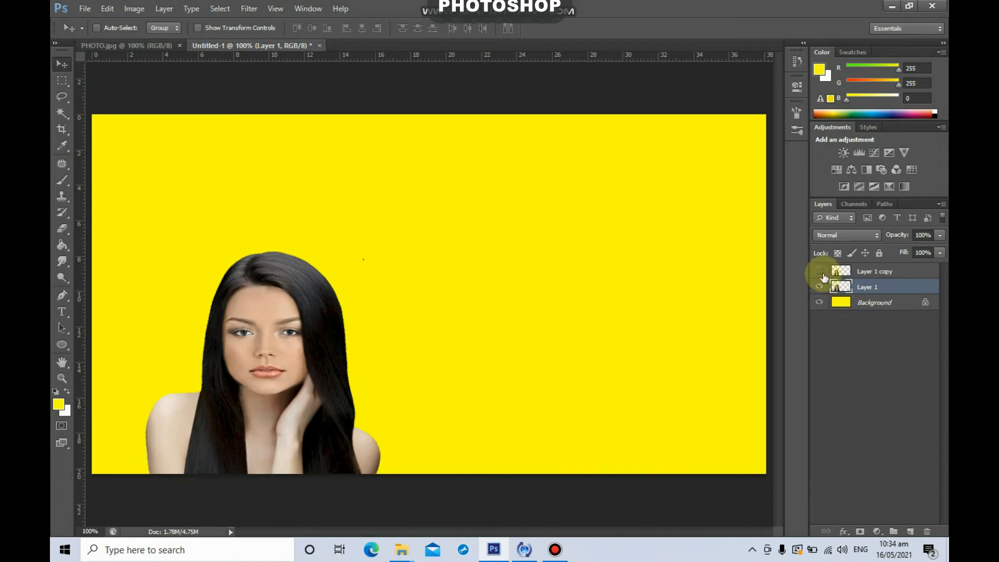
left_click(820, 271)
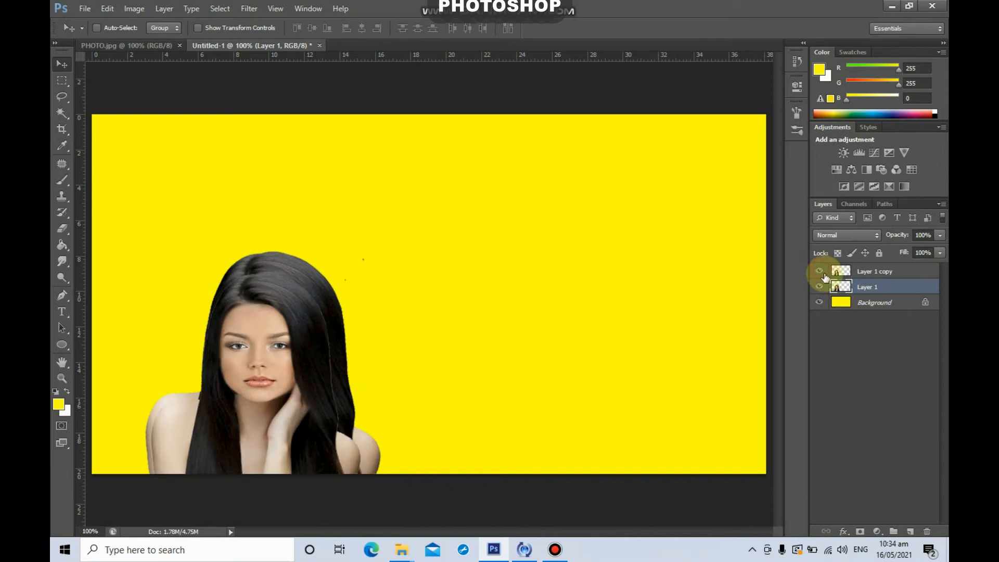
left_click(820, 302)
left_click(821, 272)
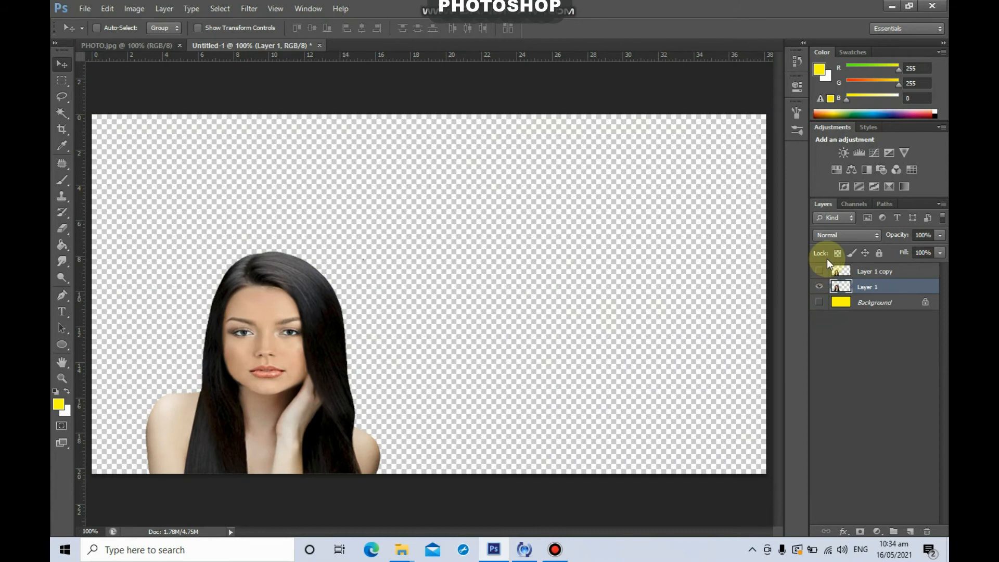
left_click(819, 271)
left_click(819, 302)
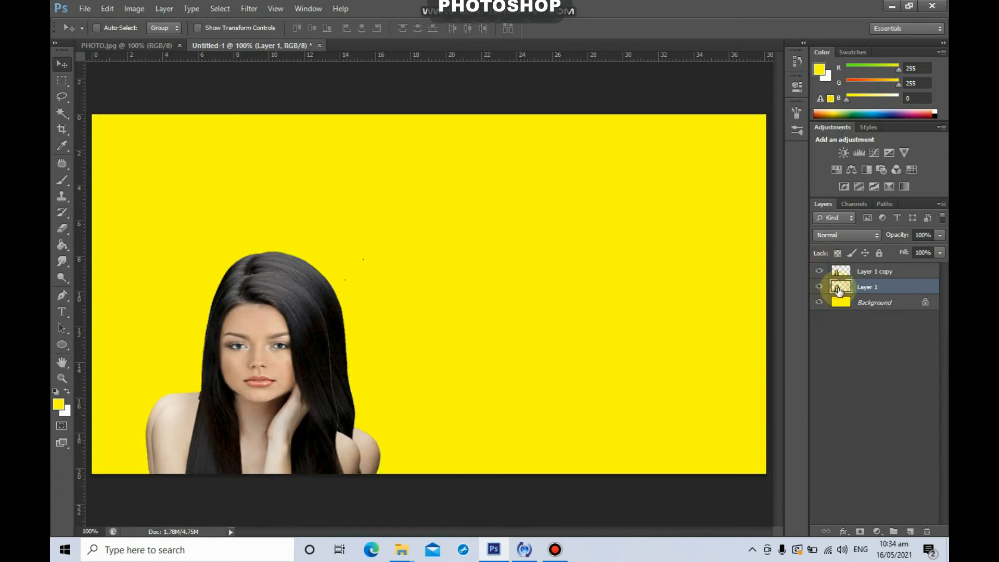
Open Liquify on Layer 1 and pull the upper right hair outward into several streaks with the Forward Warp tool at brush size 100
left_click(249, 9)
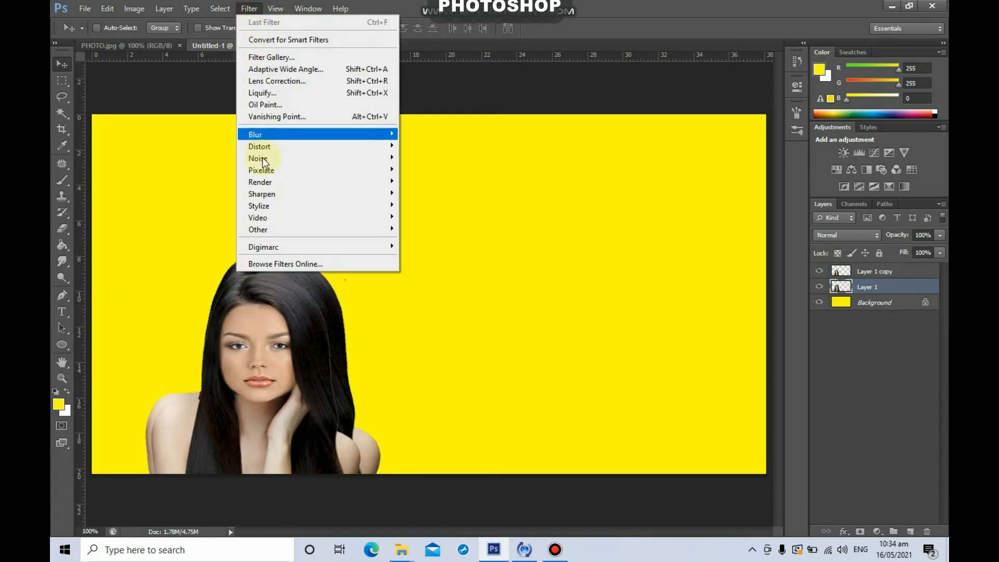
left_click(283, 92)
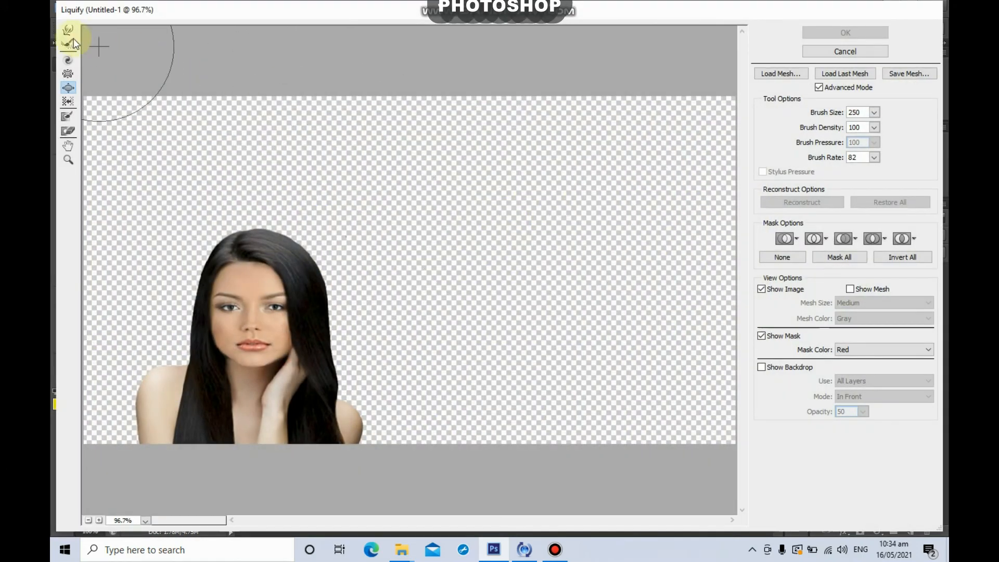
left_click(68, 32)
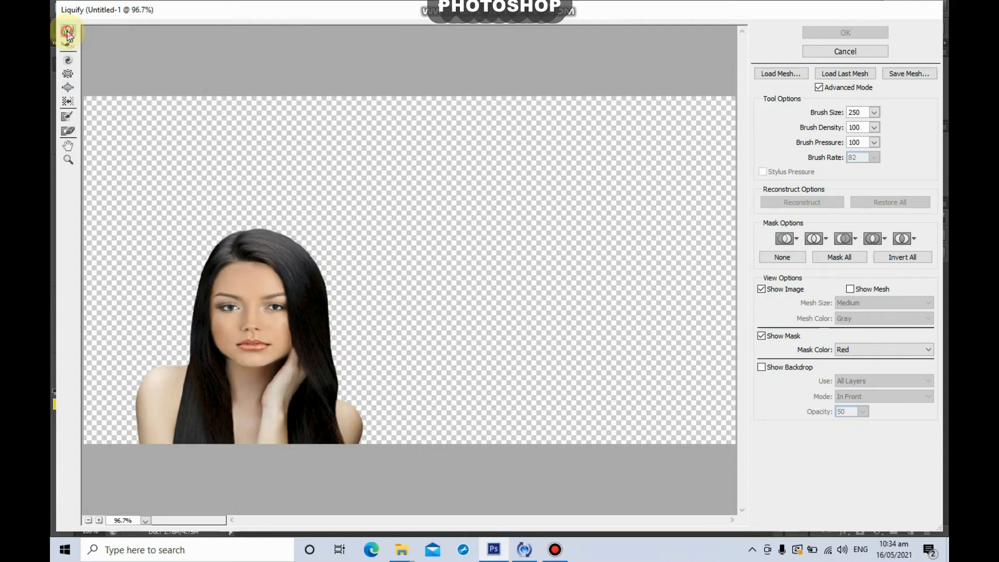
key("bracketleft")
key("bracketleft")
key("bracketleft")
key("bracketleft")
key("bracketleft")
key("bracketleft")
key("bracketleft")
key("bracketleft")
key("bracketleft")
key("bracketleft")
key("bracketleft")
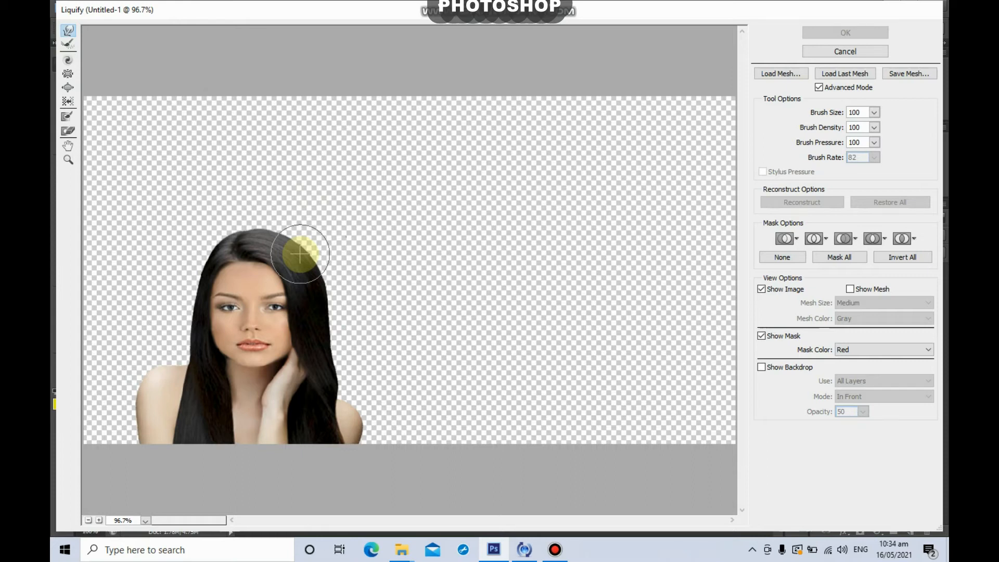
left_click_drag(301, 254, 445, 124)
mouse_move(350, 217)
left_mouse_down()
mouse_move(375, 193)
mouse_move(413, 109)
left_mouse_up()
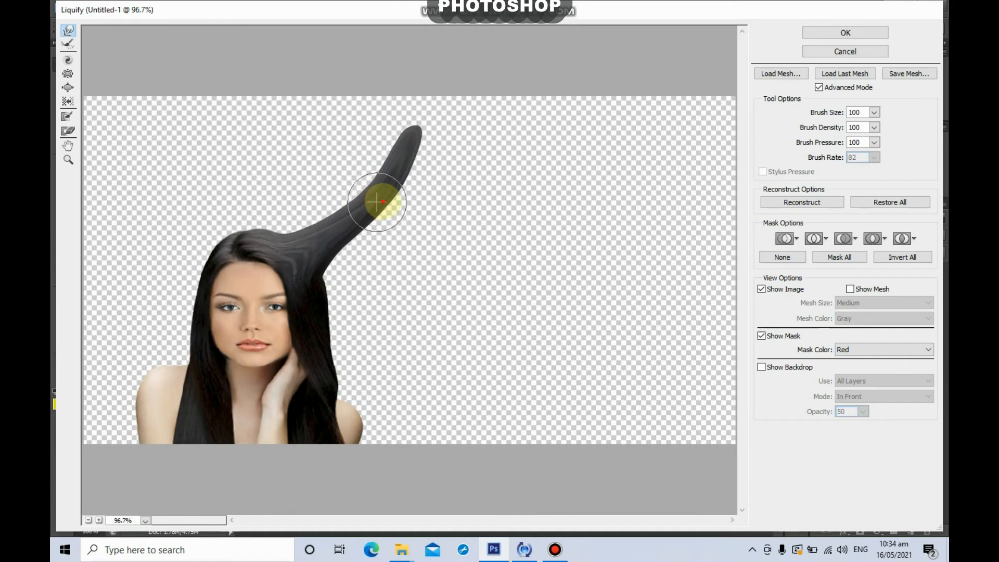
left_click_drag(382, 201, 517, 88)
mouse_move(375, 211)
left_mouse_down()
mouse_move(530, 189)
mouse_move(496, 206)
mouse_move(549, 217)
left_mouse_up()
mouse_move(328, 239)
left_mouse_down()
mouse_move(366, 253)
mouse_move(399, 212)
mouse_move(394, 237)
mouse_move(372, 253)
mouse_move(475, 263)
left_mouse_up()
Stretch the hair streaks across the canvas's right half and along its top edge with the Forward Warp brush at size 175
key("bracketright")
key("bracketright")
key("bracketright")
left_click_drag(436, 269, 647, 375)
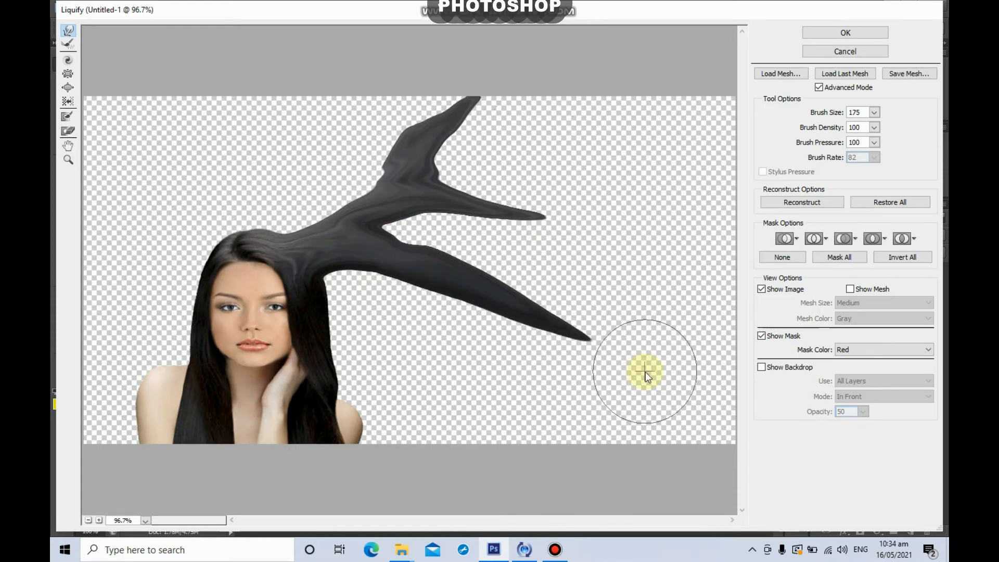
left_click_drag(479, 290, 669, 264)
left_click_drag(570, 308, 681, 408)
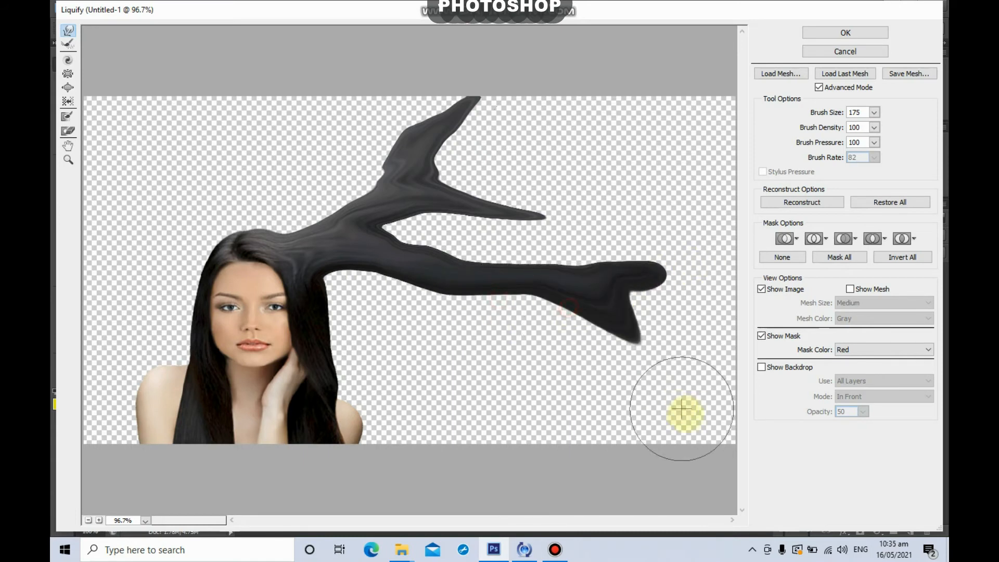
left_click_drag(602, 319, 721, 405)
left_click_drag(700, 308, 728, 229)
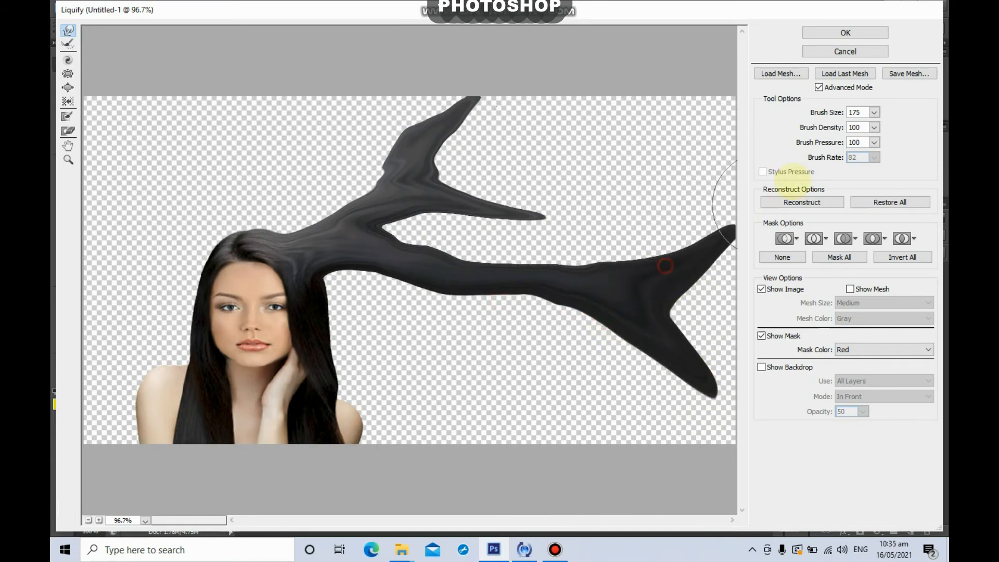
mouse_move(598, 264)
left_mouse_down()
mouse_move(647, 199)
mouse_move(667, 95)
left_mouse_up()
mouse_move(618, 230)
left_mouse_down()
mouse_move(609, 94)
mouse_move(618, 71)
left_mouse_up()
mouse_move(498, 170)
left_mouse_down()
mouse_move(428, 170)
mouse_move(513, 137)
mouse_move(504, 164)
mouse_move(476, 164)
mouse_move(467, 112)
mouse_move(544, 85)
mouse_move(419, 137)
mouse_move(228, 76)
mouse_move(318, 147)
mouse_move(353, 160)
mouse_move(109, 104)
mouse_move(342, 182)
mouse_move(151, 129)
left_mouse_up()
Pull the hair and shoulder on the portrait's left side outward to the canvas's left and top edges at brush size 150
key("bracketleft")
key("bracketleft")
key("bracketleft")
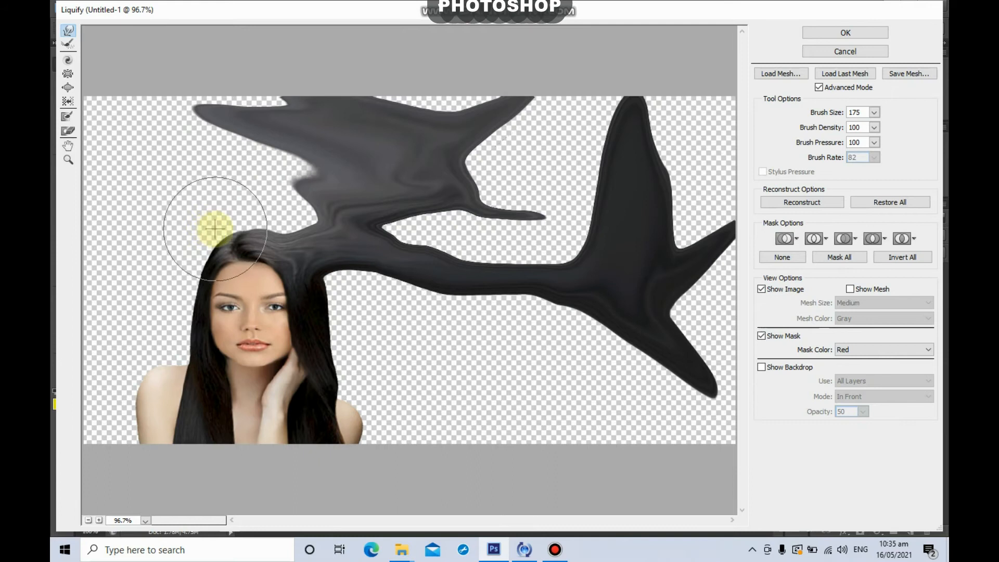
key("bracketleft")
mouse_move(222, 235)
left_mouse_down()
mouse_move(174, 208)
mouse_move(134, 127)
left_mouse_up()
key("bracketright")
key("bracketright")
key("bracketright")
left_click_drag(163, 183, 86, 148)
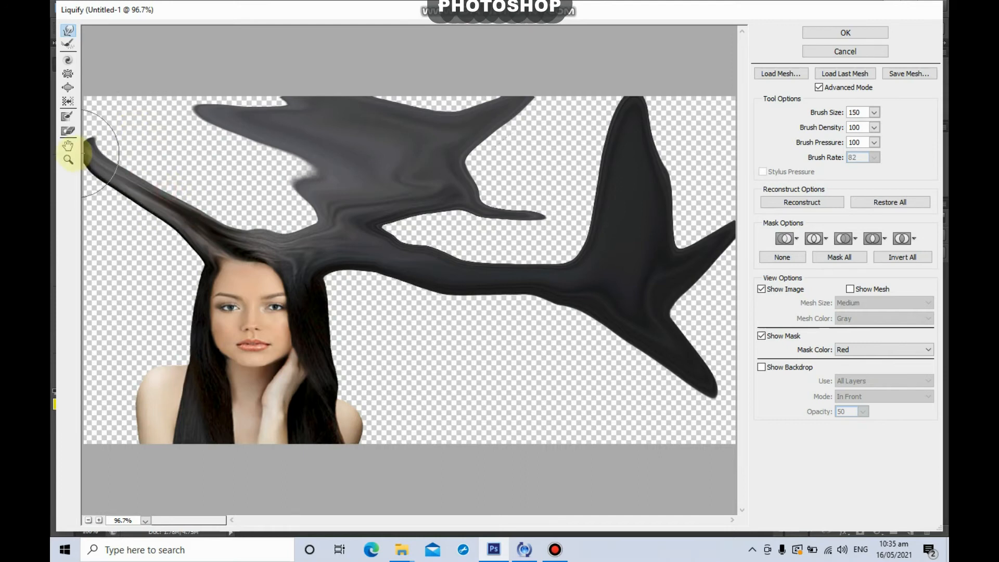
left_click_drag(223, 216, 195, 109)
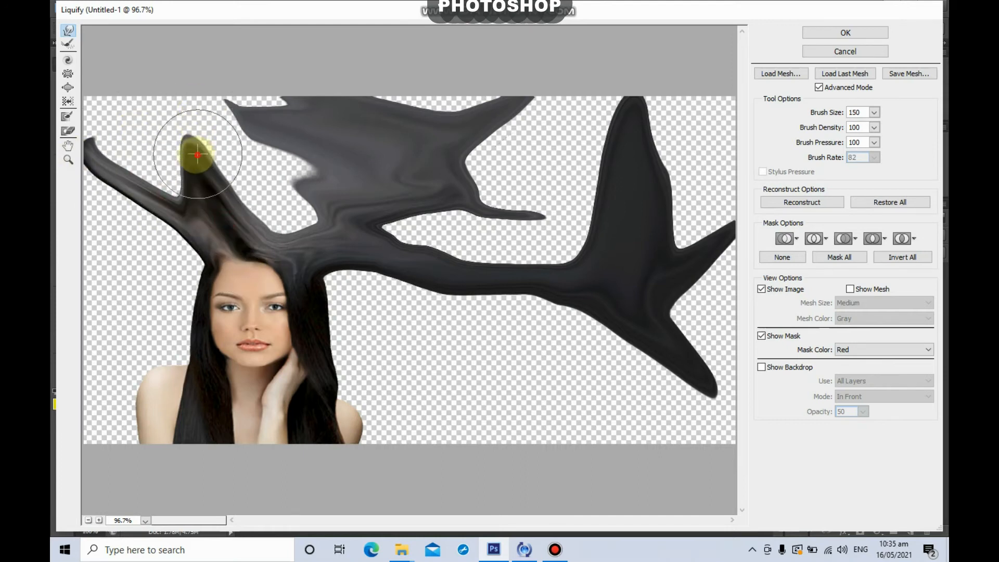
left_click_drag(194, 151, 167, 89)
mouse_move(170, 254)
left_mouse_down()
mouse_move(65, 308)
mouse_move(104, 282)
mouse_move(65, 315)
left_mouse_up()
mouse_move(167, 351)
left_mouse_down()
mouse_move(140, 364)
mouse_move(111, 352)
mouse_move(129, 420)
mouse_move(79, 408)
left_mouse_up()
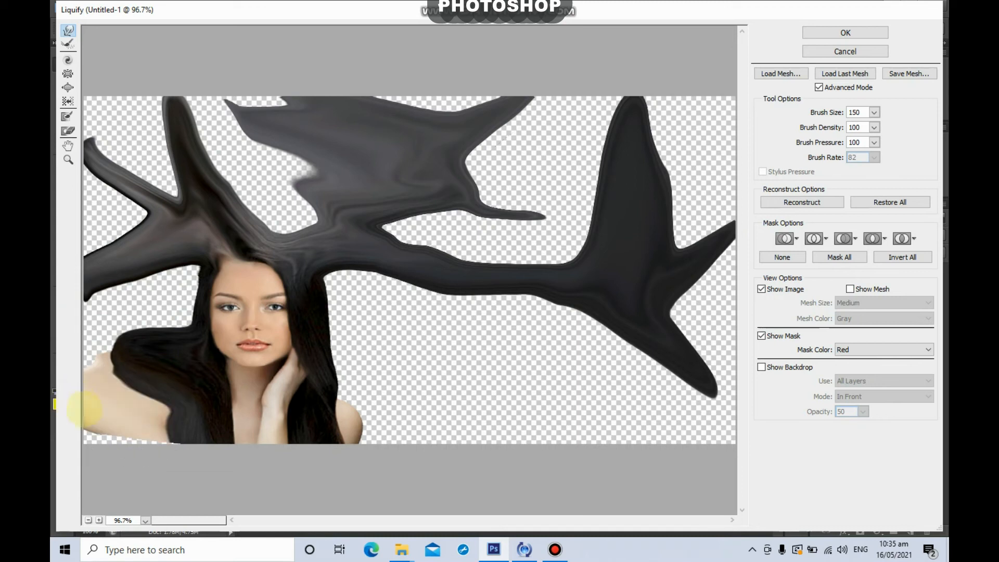
Stretch the right shoulder and lower right hair toward the canvas's bottom right corner and apply the Liquify distortion
left_click_drag(365, 422, 431, 444)
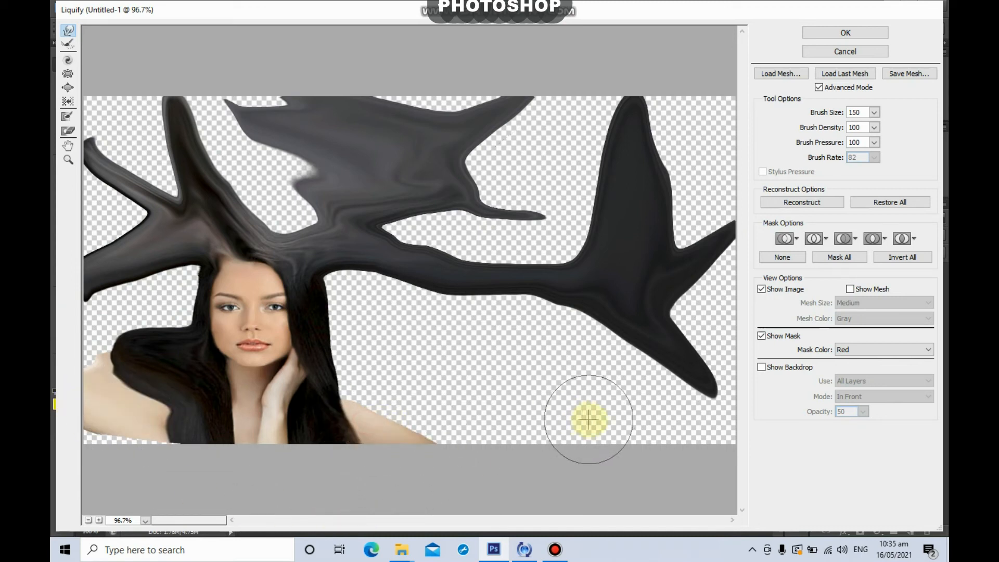
left_click_drag(336, 341, 438, 377)
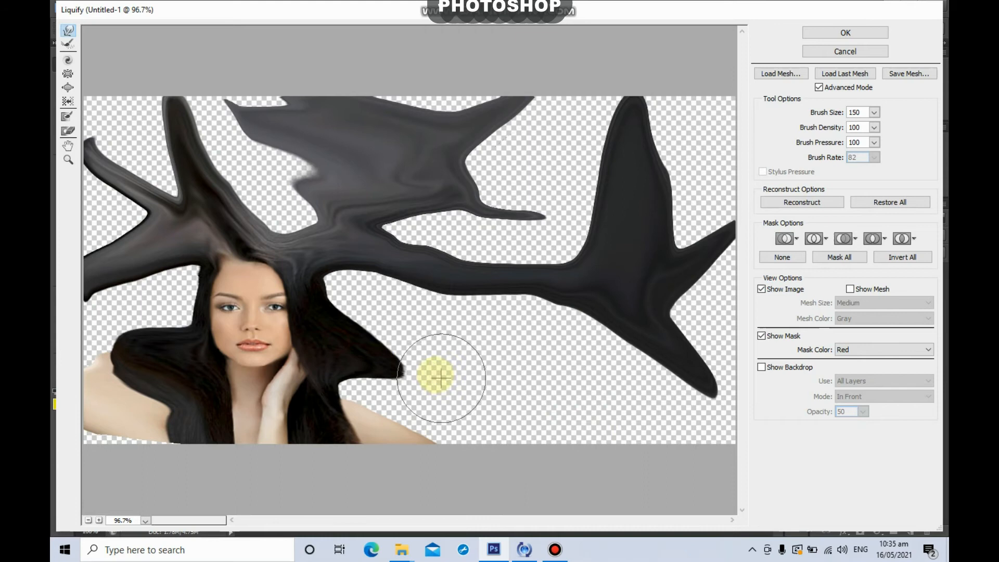
left_click_drag(367, 341, 539, 407)
mouse_move(463, 373)
left_mouse_down()
mouse_move(437, 348)
mouse_move(607, 391)
mouse_move(572, 403)
mouse_move(520, 393)
mouse_move(532, 502)
mouse_move(558, 406)
mouse_move(544, 393)
mouse_move(623, 398)
mouse_move(681, 427)
left_mouse_up()
mouse_move(479, 353)
left_mouse_down()
mouse_move(546, 335)
mouse_move(445, 349)
mouse_move(535, 308)
mouse_move(520, 381)
mouse_move(598, 393)
mouse_move(605, 432)
mouse_move(714, 463)
mouse_move(629, 424)
mouse_move(619, 421)
mouse_move(728, 456)
mouse_move(704, 467)
left_mouse_up()
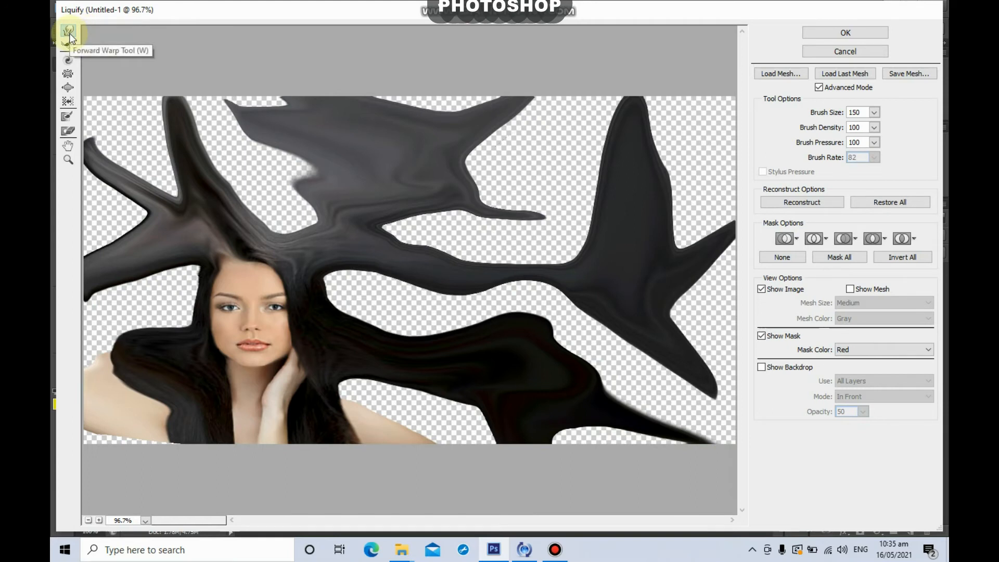
left_click(853, 32)
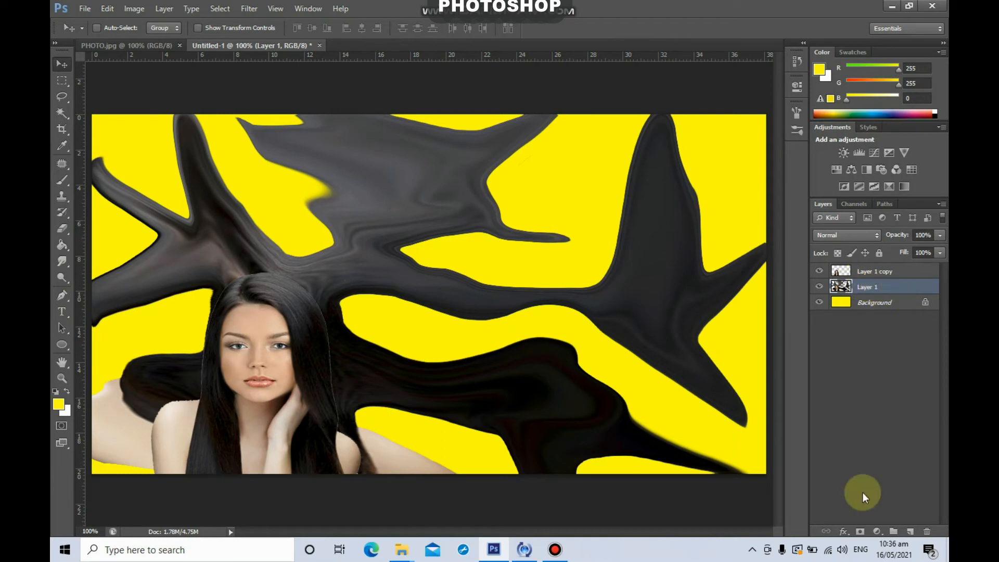
Add a layer mask to Layer 1 and invert it to black to hide the liquified streaks
left_click(860, 531)
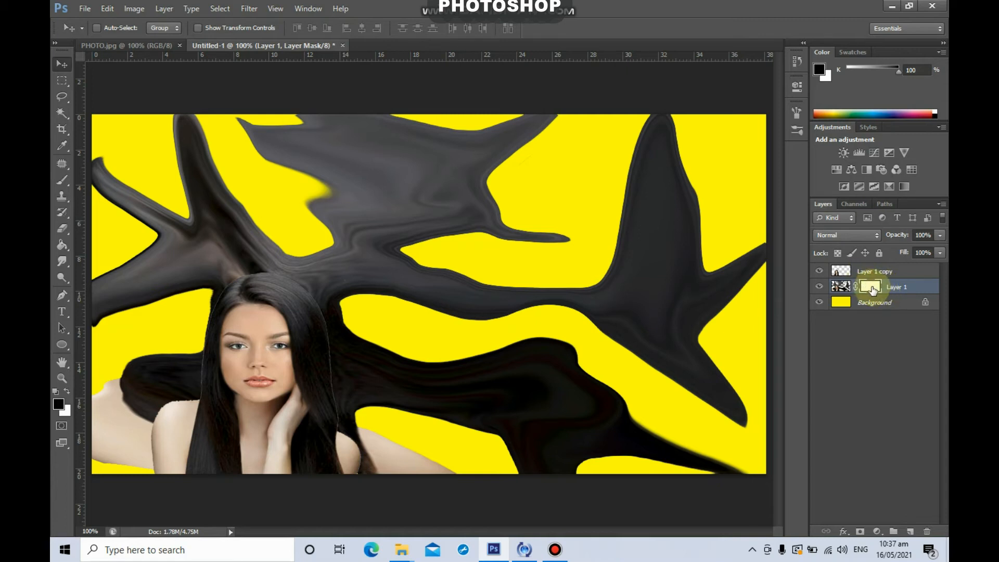
left_click(873, 289)
left_click_drag(873, 290, 874, 291)
key("ctrl+i")
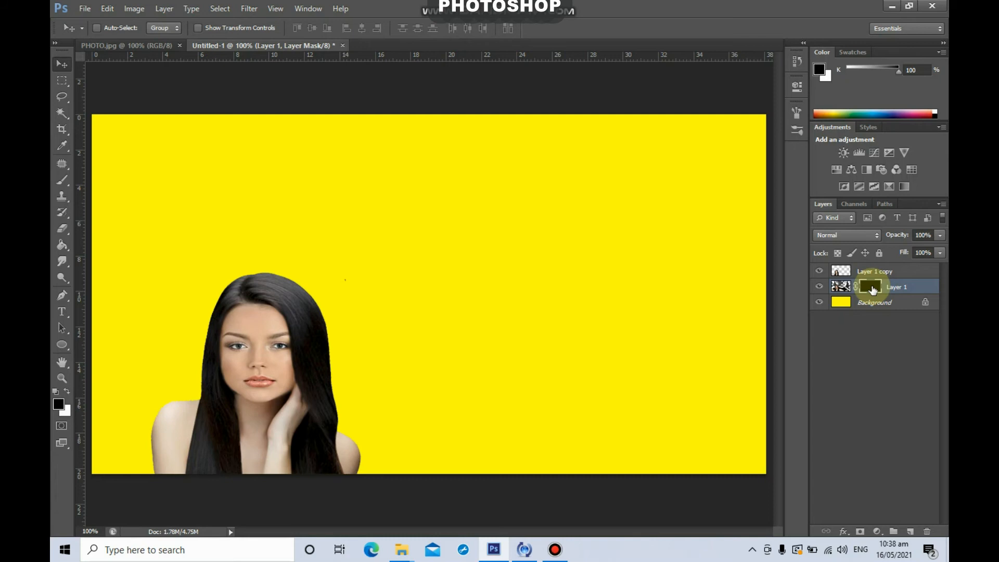
key("ctrl+i")
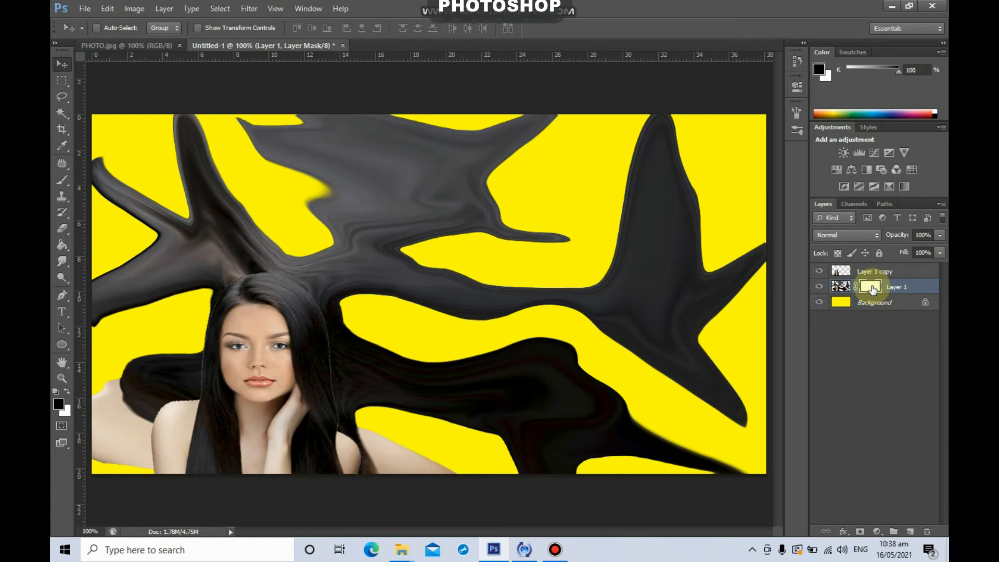
left_click_drag(873, 289, 873, 290)
left_click_drag(873, 289, 874, 290)
key("ctrl+i")
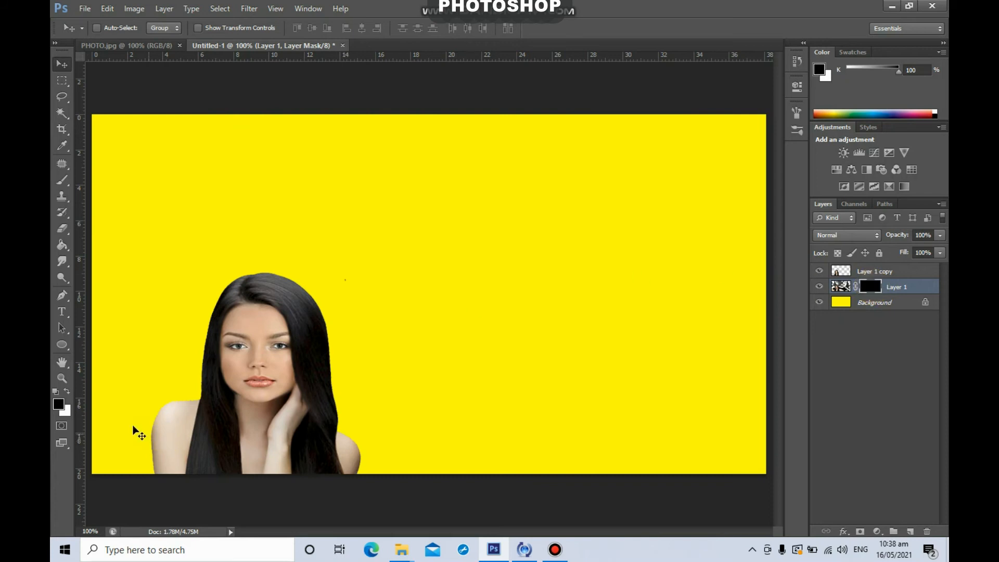
Swap the foreground and background colours so that white is the foreground colour
left_click(68, 391)
left_click(70, 391)
left_click(68, 391)
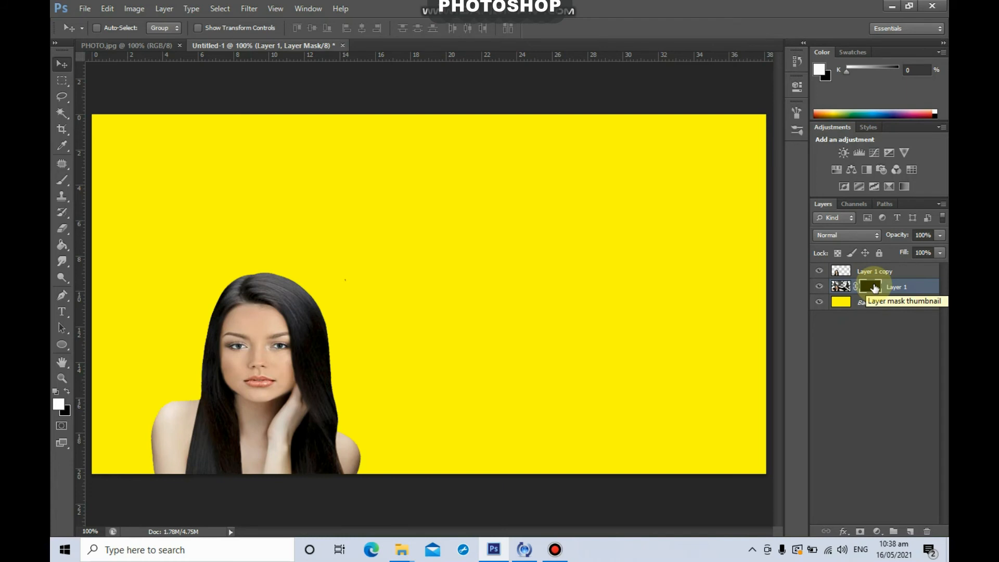
Confirm white (ffffff) as the foreground colour
left_click(58, 406)
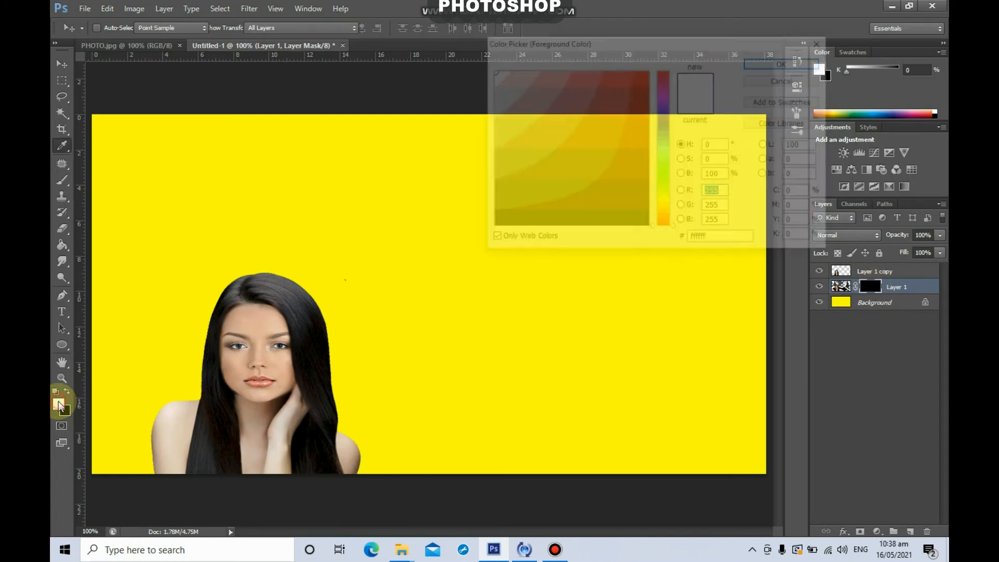
left_click(776, 60)
key("v")
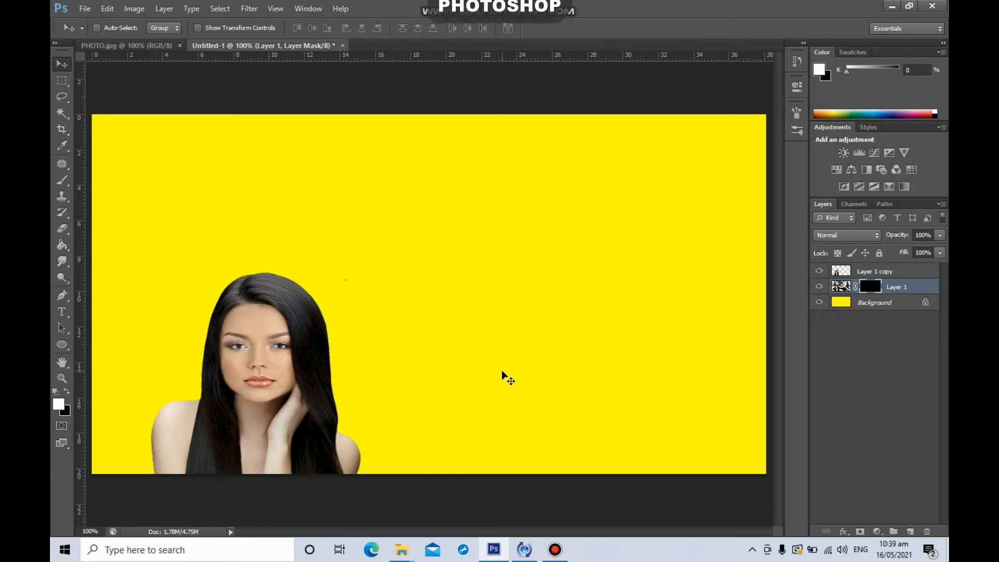
Activate the Brush tool and reset its presets to the default brushes
left_click(63, 181)
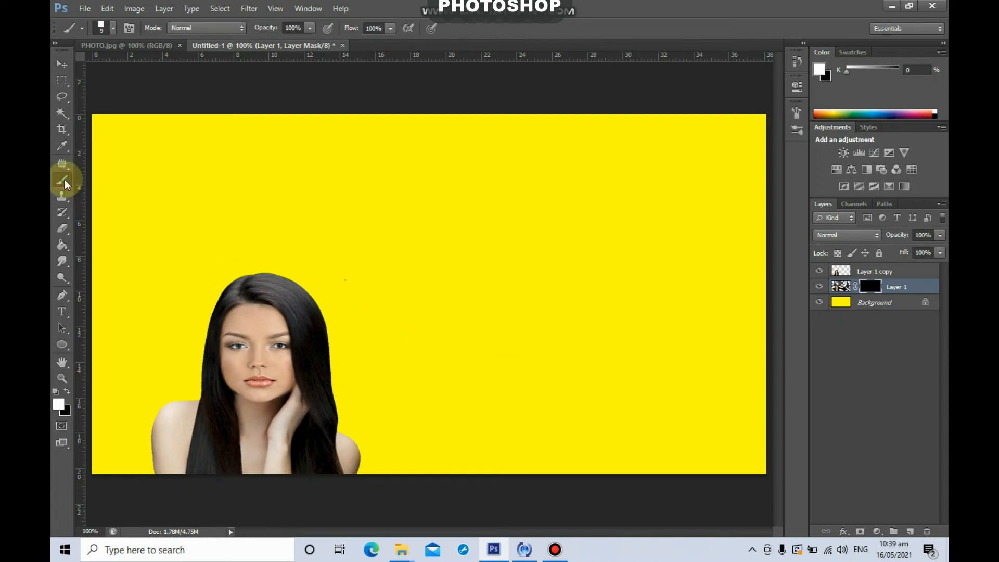
left_click(113, 29)
left_click(210, 50)
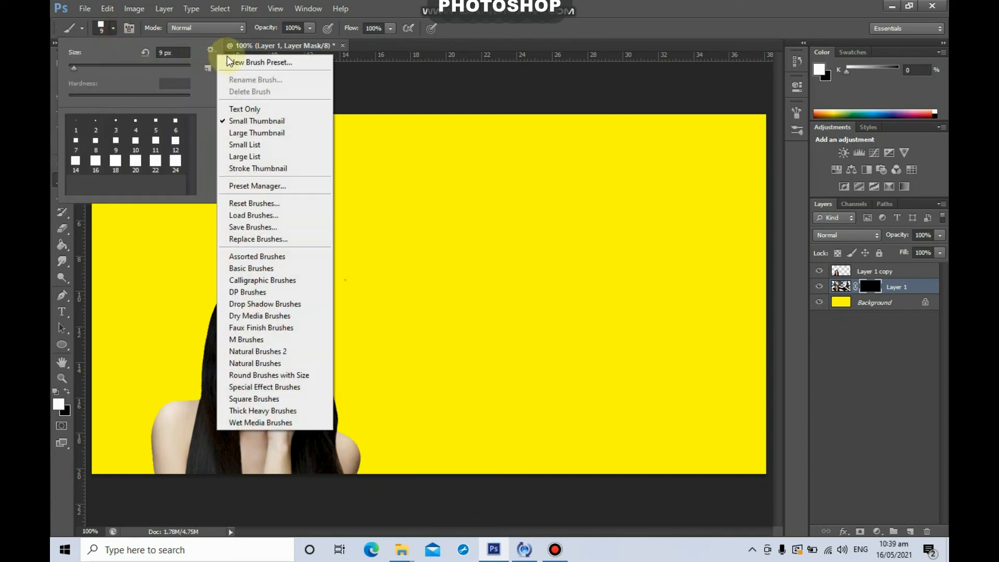
left_click(254, 203)
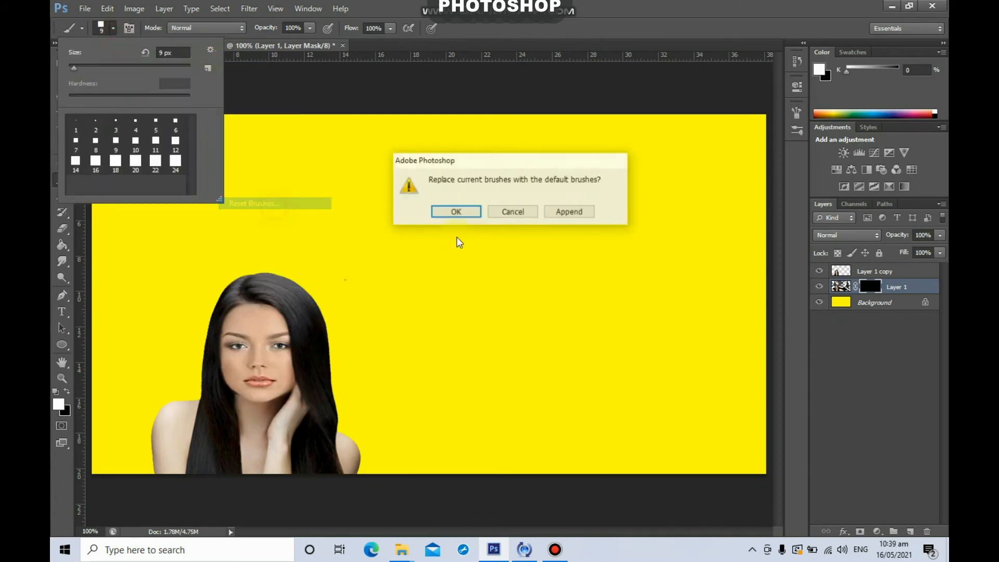
left_click(456, 211)
left_click(96, 125)
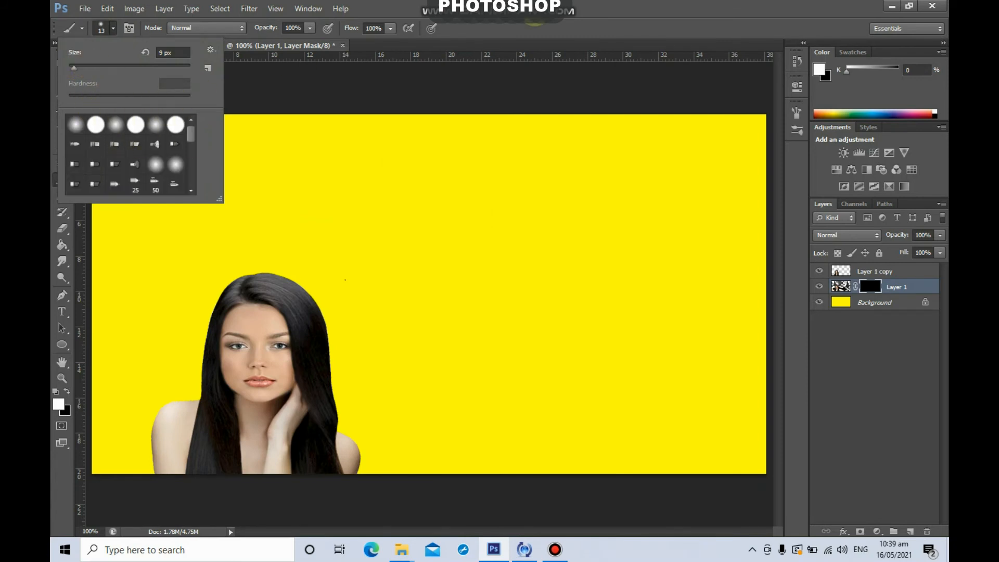
left_click(595, 12)
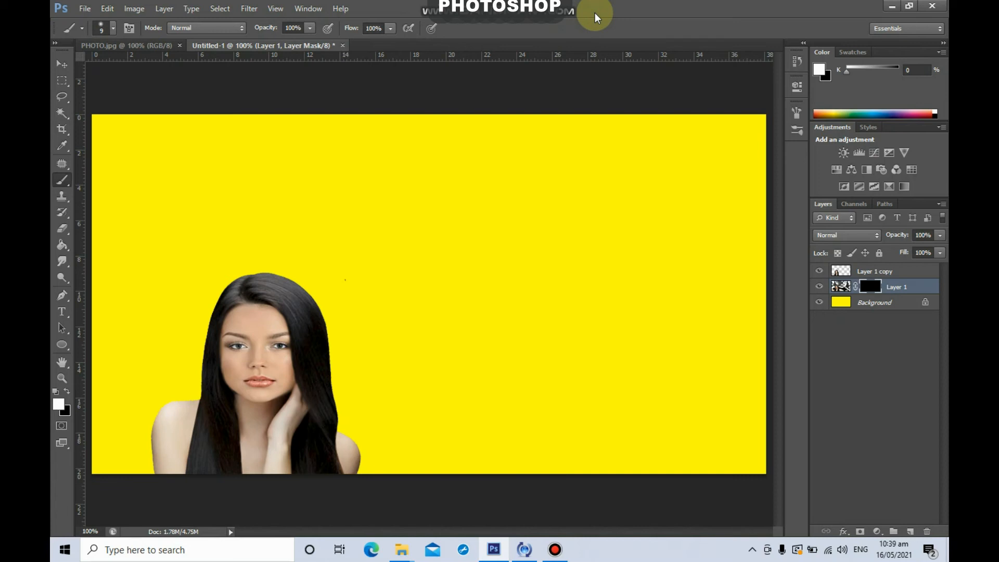
Replace the current brush presets with the Square Brushes set and choose the 9 px square tip
left_click(113, 29)
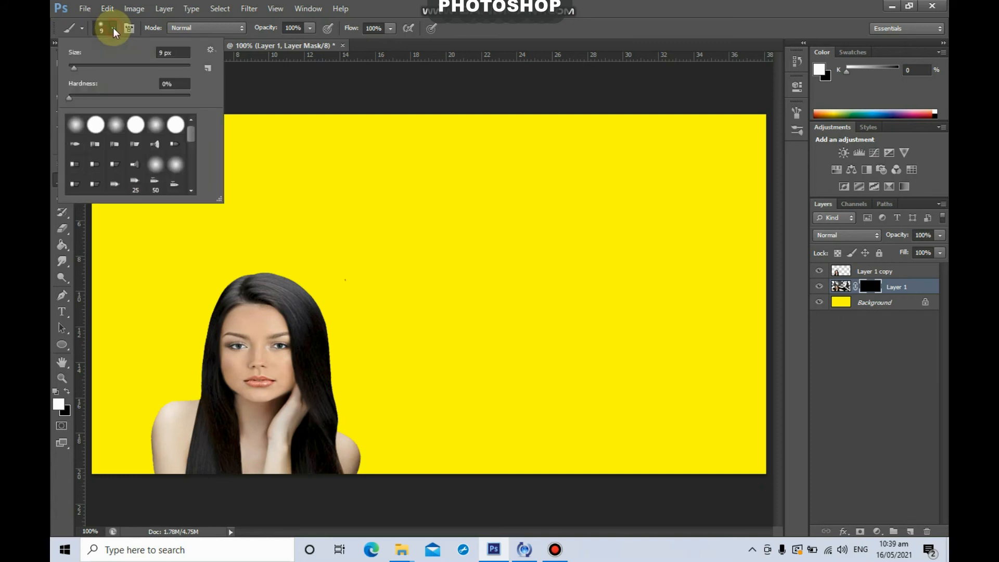
left_click(211, 50)
left_click(212, 50)
left_click(211, 50)
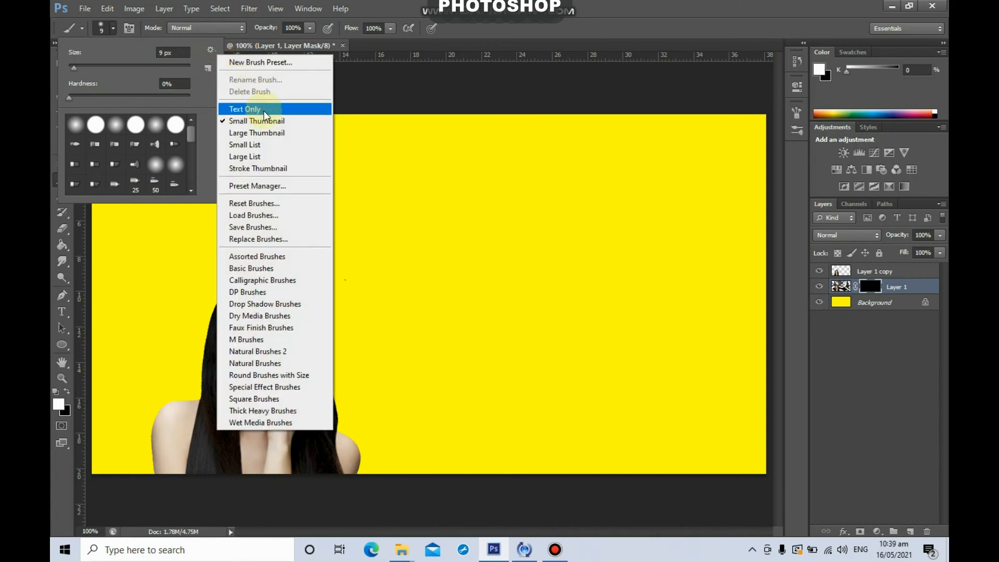
left_click(300, 399)
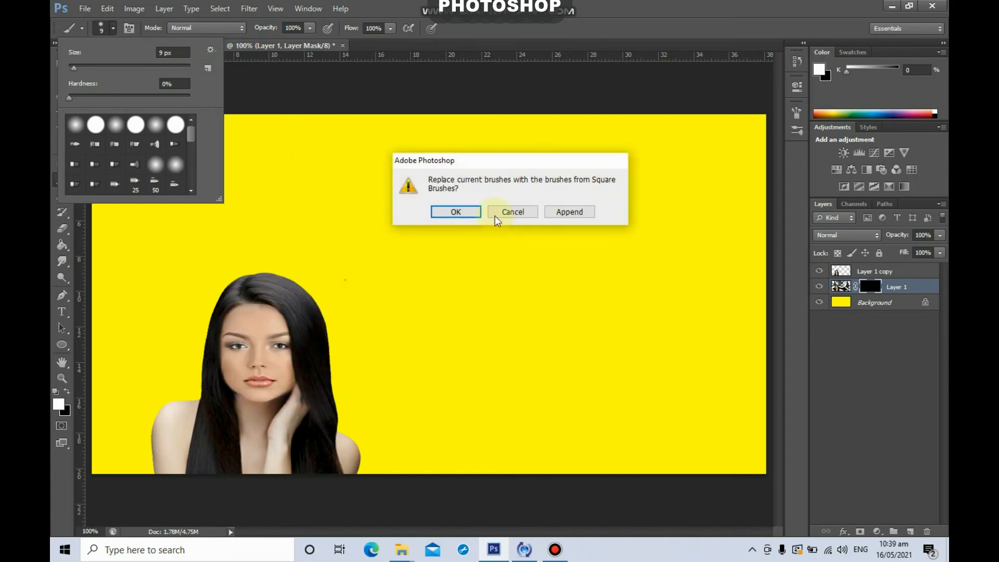
left_click(456, 212)
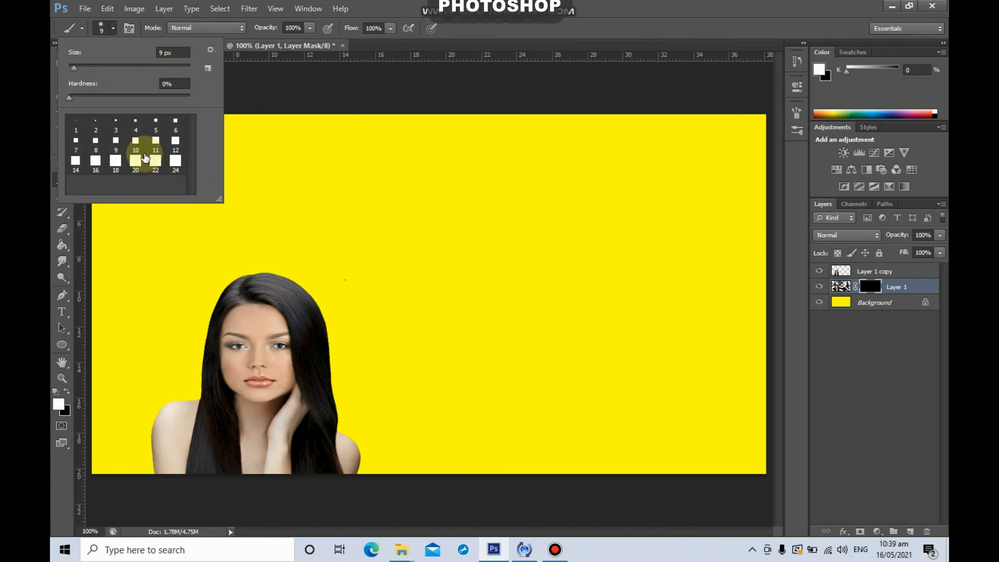
left_click(123, 151)
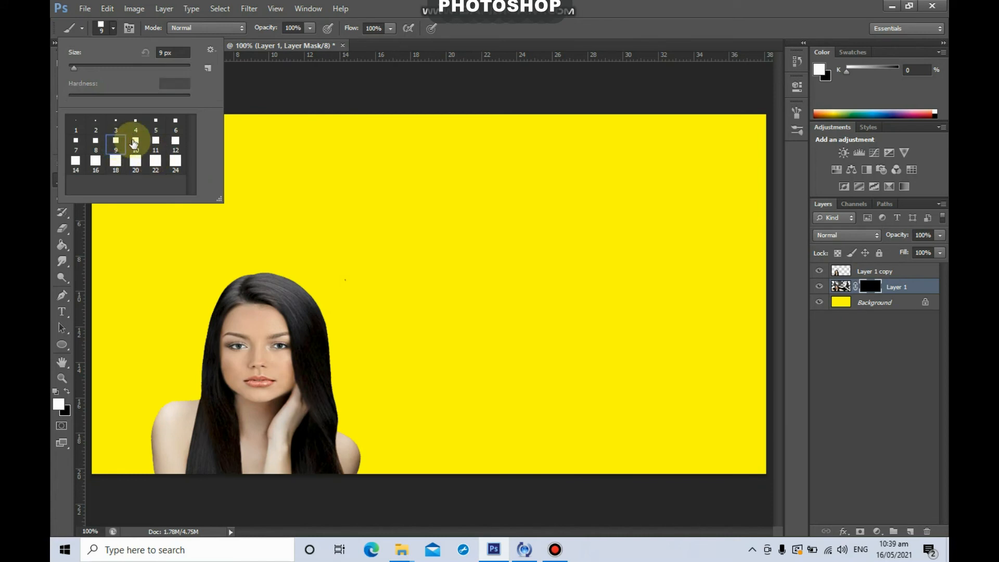
left_click(549, 27)
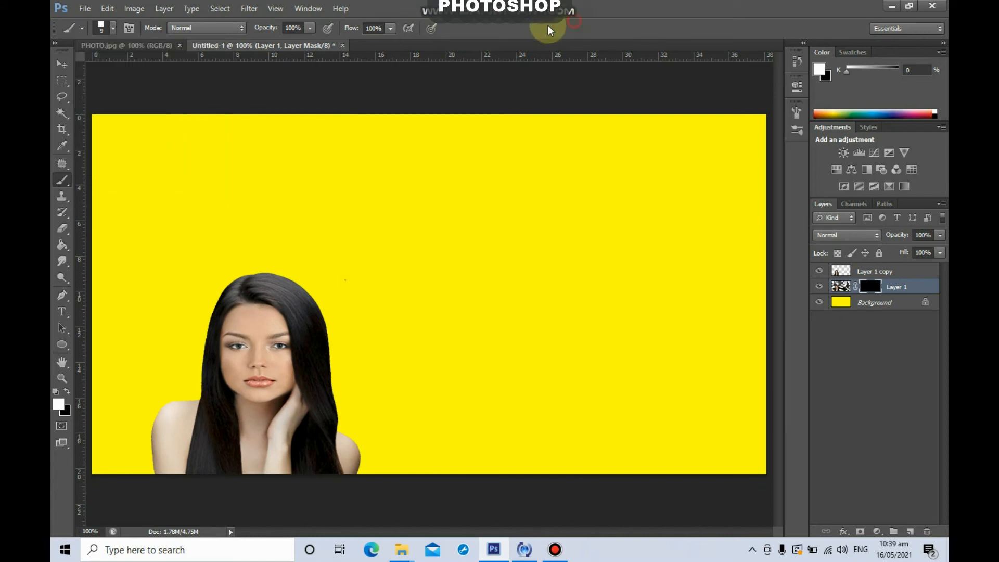
Enable Shape Dynamics and Scattering for the square brush, with scatter at 1000% and count jitter at 41%
left_click(130, 29)
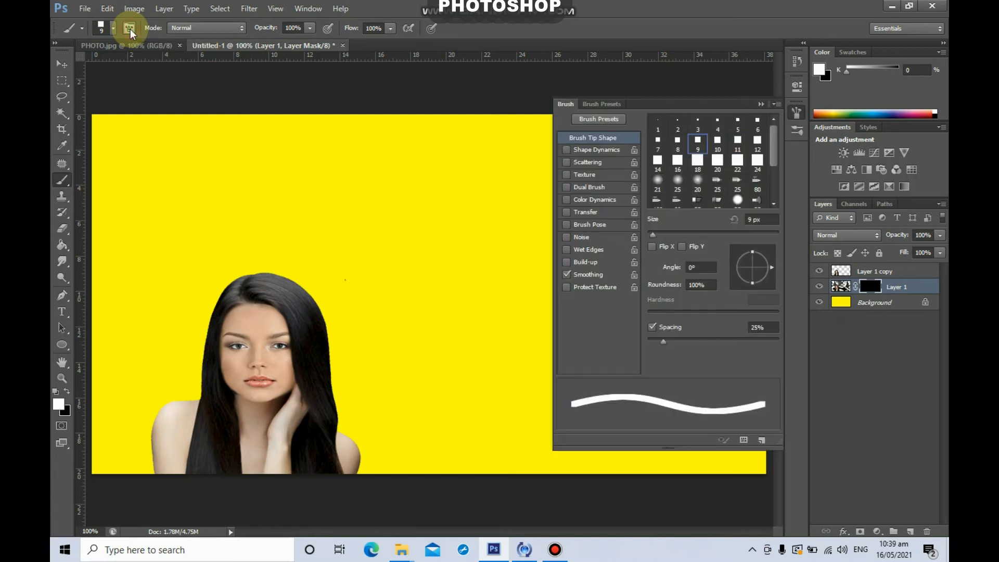
left_click(567, 150)
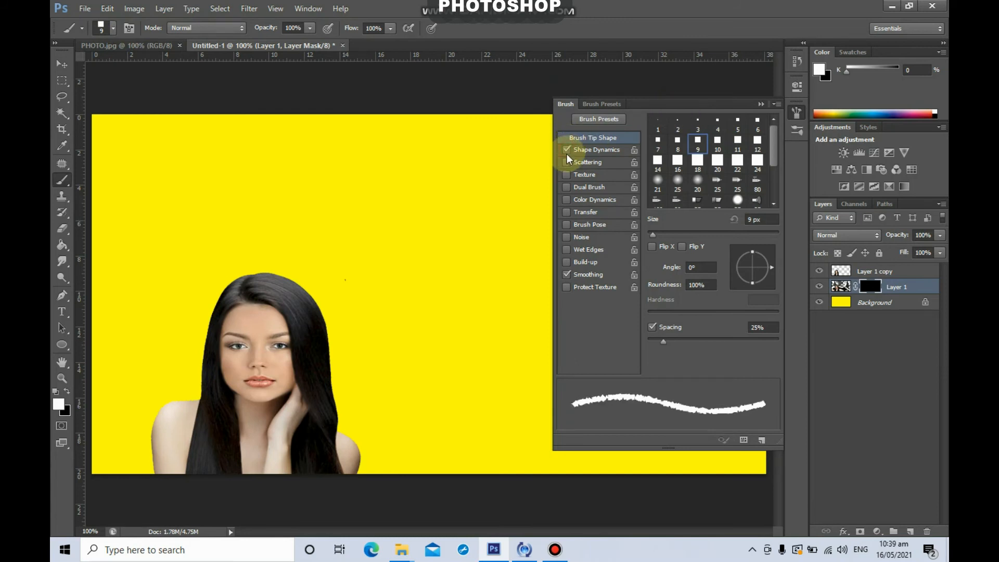
left_click(595, 151)
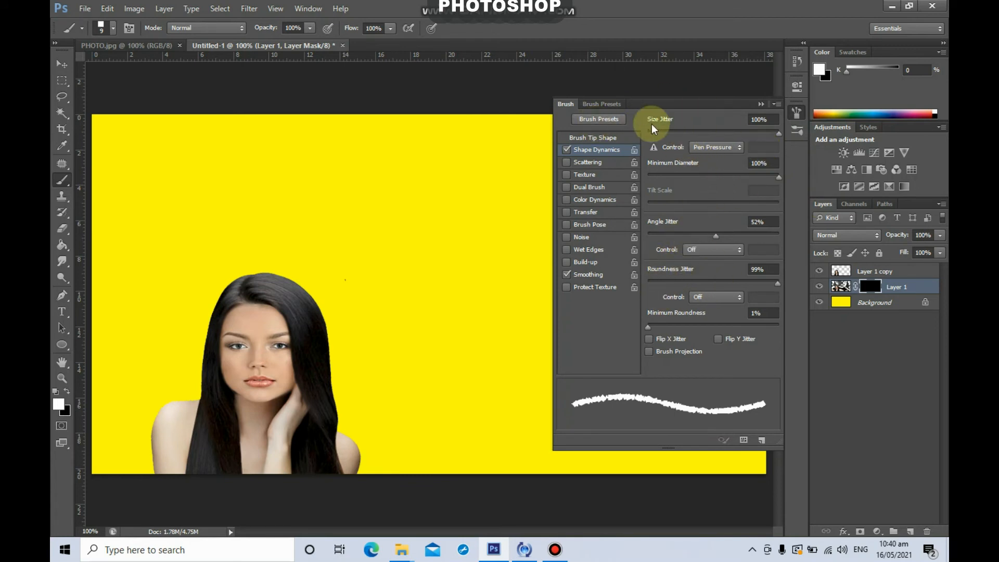
left_click(567, 163)
left_click(589, 164)
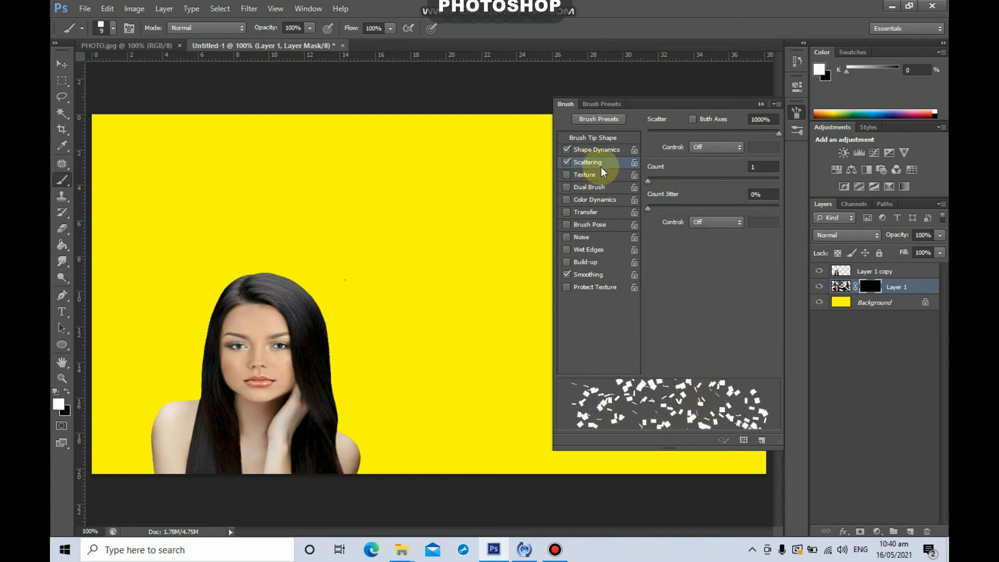
mouse_move(778, 137)
left_mouse_down()
mouse_move(647, 146)
mouse_move(708, 136)
mouse_move(767, 136)
mouse_move(662, 149)
mouse_move(788, 143)
left_mouse_up()
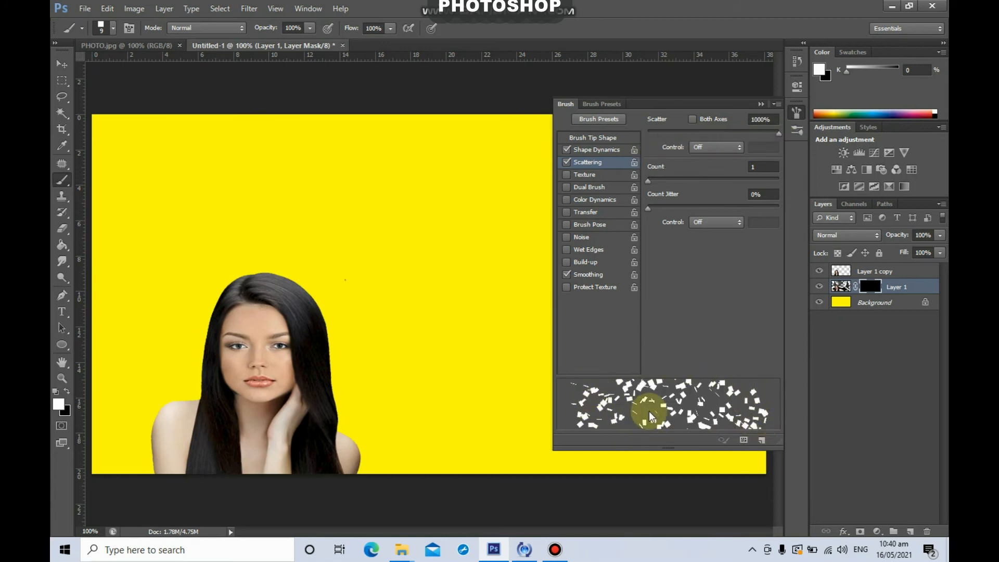
mouse_move(652, 181)
left_mouse_down()
mouse_move(696, 180)
mouse_move(647, 183)
mouse_move(692, 209)
mouse_move(767, 208)
mouse_move(702, 214)
left_mouse_up()
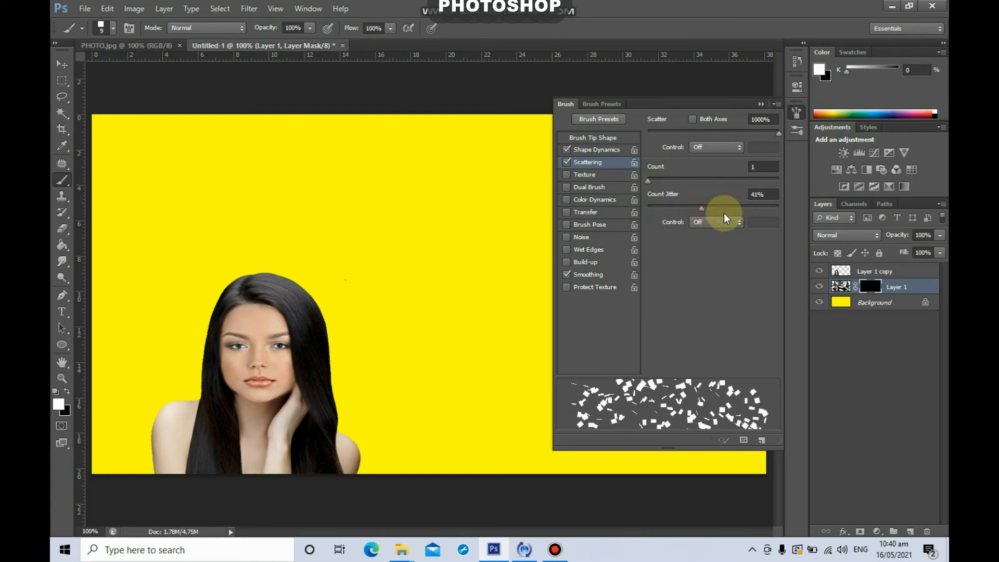
Set the brush's Shape Dynamics to size jitter 93%, minimum diameter 57%, angle jitter 88% and roundness jitter 89%
left_click(595, 151)
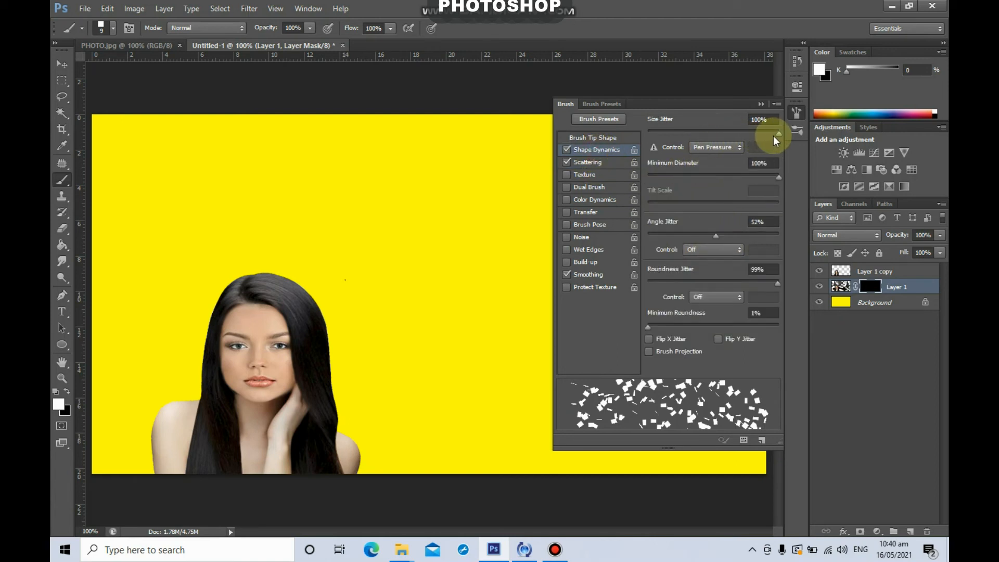
mouse_move(778, 137)
left_mouse_down()
mouse_move(714, 134)
mouse_move(770, 132)
left_mouse_up()
mouse_move(779, 177)
left_mouse_down()
mouse_move(714, 180)
mouse_move(723, 178)
left_mouse_up()
mouse_move(722, 234)
left_mouse_down()
mouse_move(756, 230)
mouse_move(764, 240)
left_mouse_up()
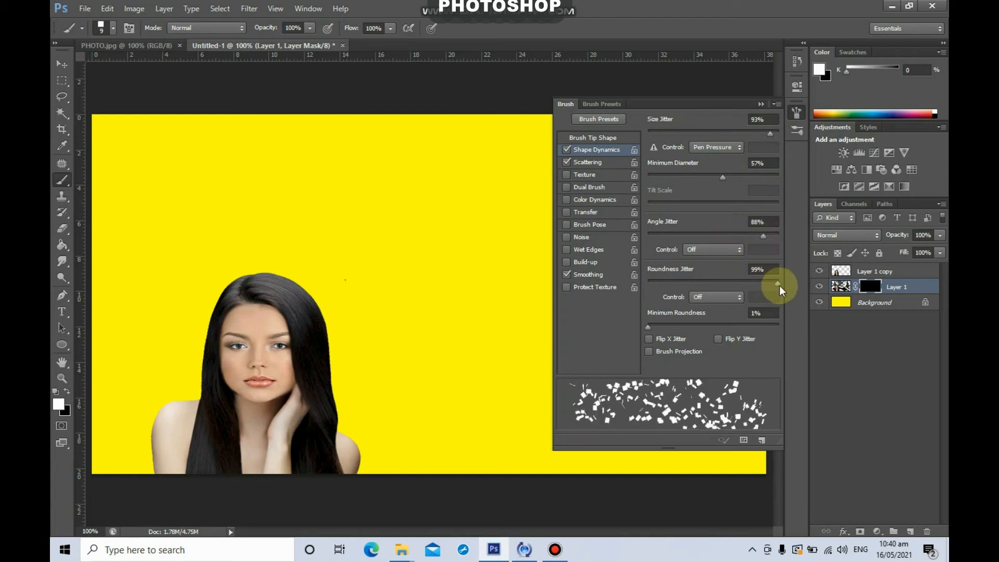
mouse_move(778, 283)
left_mouse_down()
mouse_move(739, 281)
mouse_move(764, 270)
left_mouse_up()
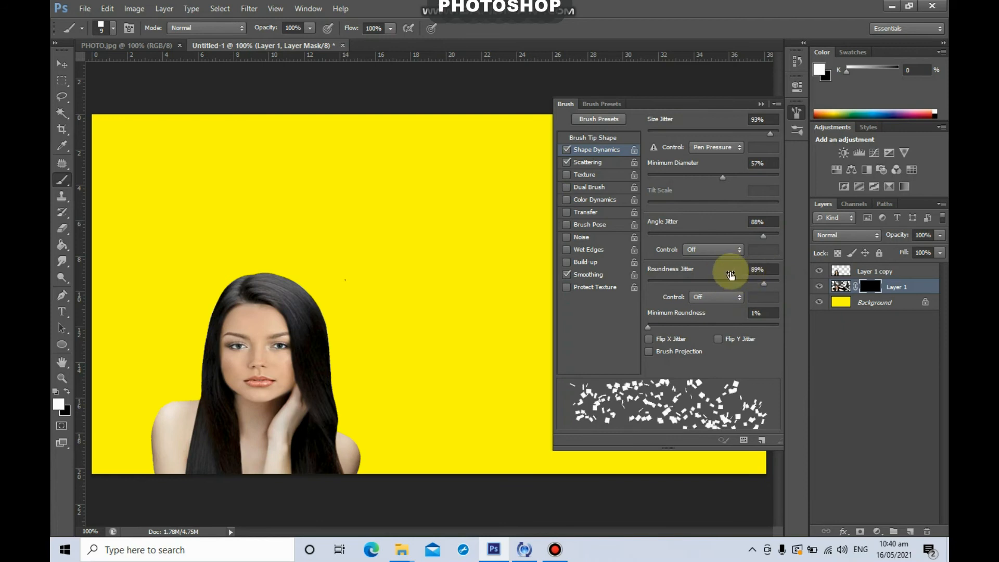
left_click(568, 276)
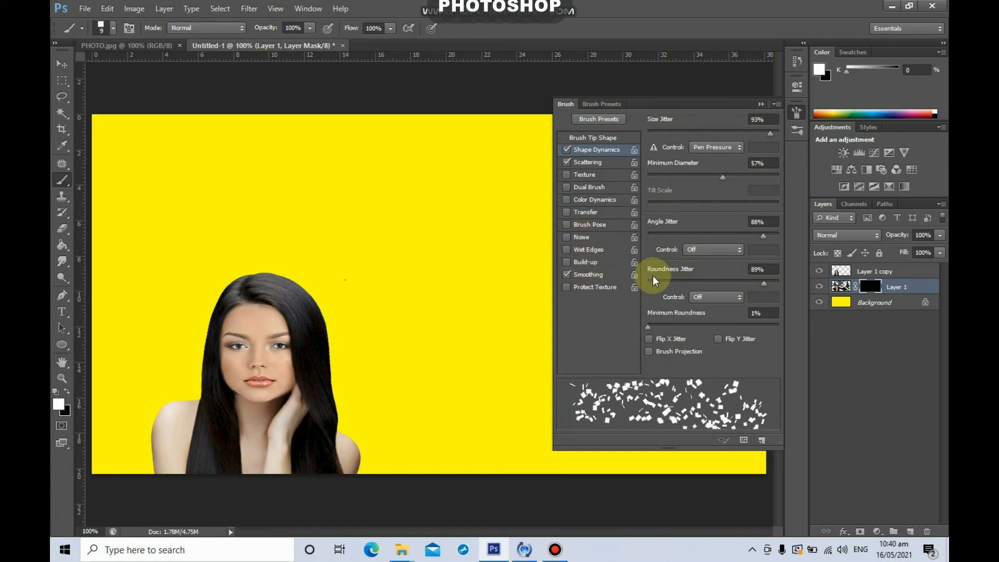
left_click(796, 117)
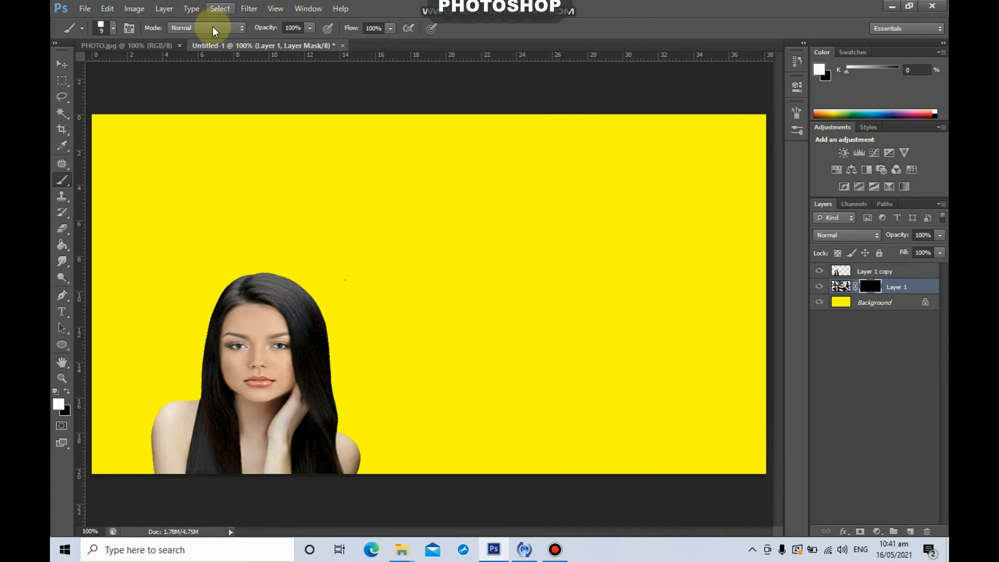
left_click(134, 27)
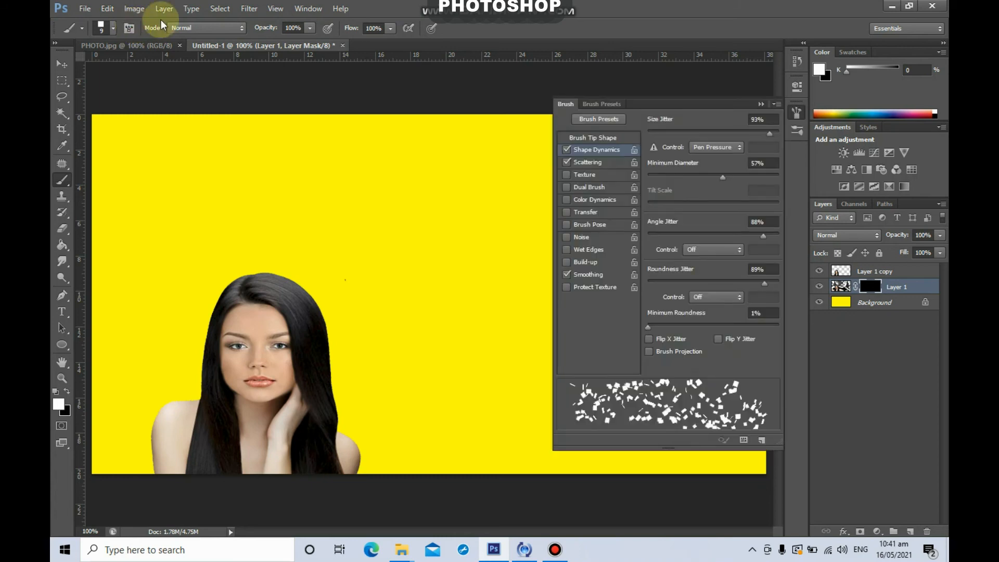
left_click(129, 29)
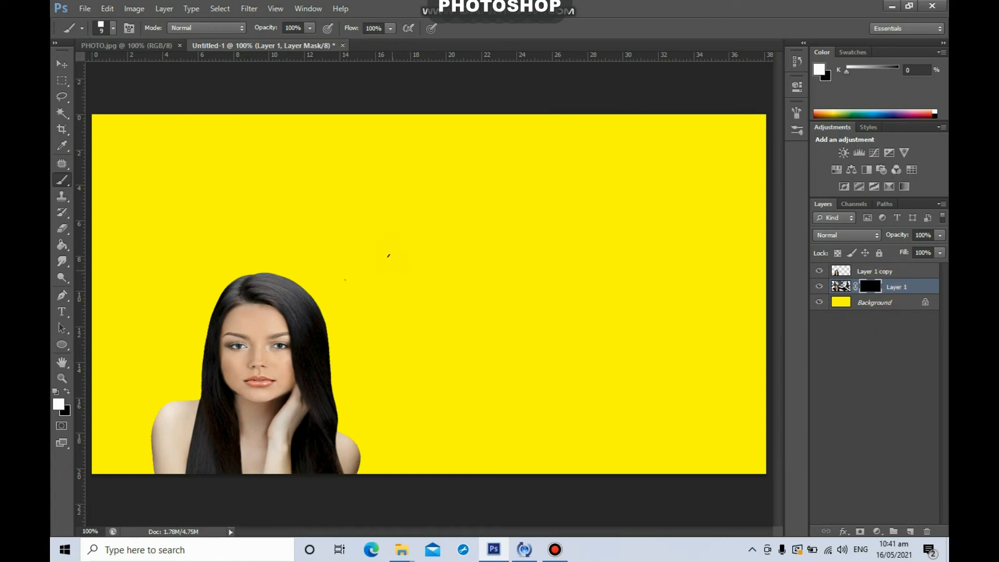
Paint scattered square fragments in white on Layer 1's mask above the portrait and along its left side at 9 px
left_click_drag(380, 221, 394, 236)
left_click_drag(481, 212, 494, 229)
mouse_move(343, 280)
left_mouse_down()
mouse_move(319, 294)
mouse_move(333, 302)
left_mouse_up()
left_click_drag(307, 238, 241, 224)
left_click_drag(186, 199, 146, 288)
left_click_drag(147, 337, 151, 384)
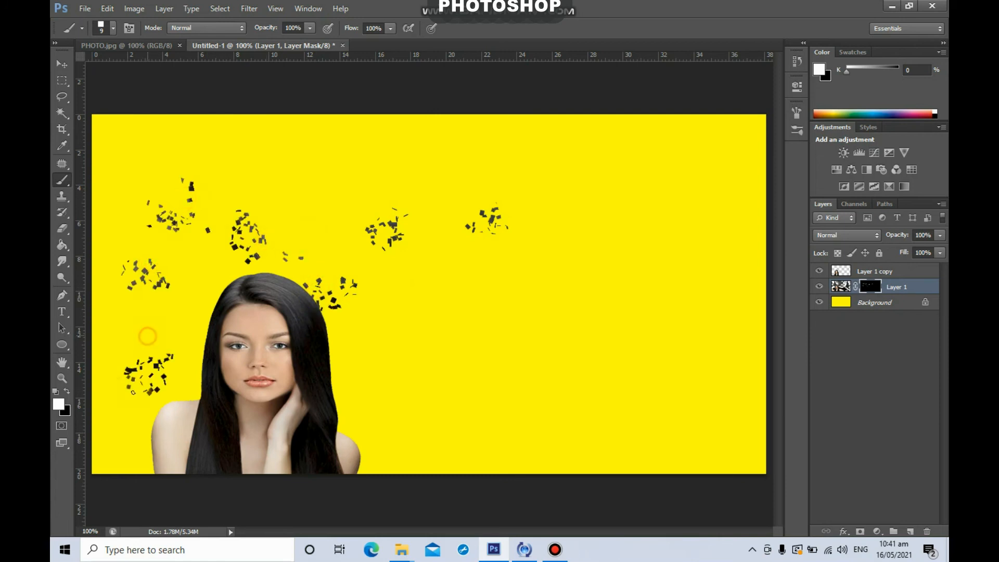
Reveal more small square fragments on Layer 1's mask across the right half of the canvas
left_click_drag(374, 388, 411, 388)
left_click_drag(499, 396, 528, 383)
left_click_drag(541, 318, 599, 299)
mouse_move(641, 248)
left_mouse_down()
mouse_move(657, 208)
mouse_move(627, 182)
mouse_move(638, 151)
left_mouse_up()
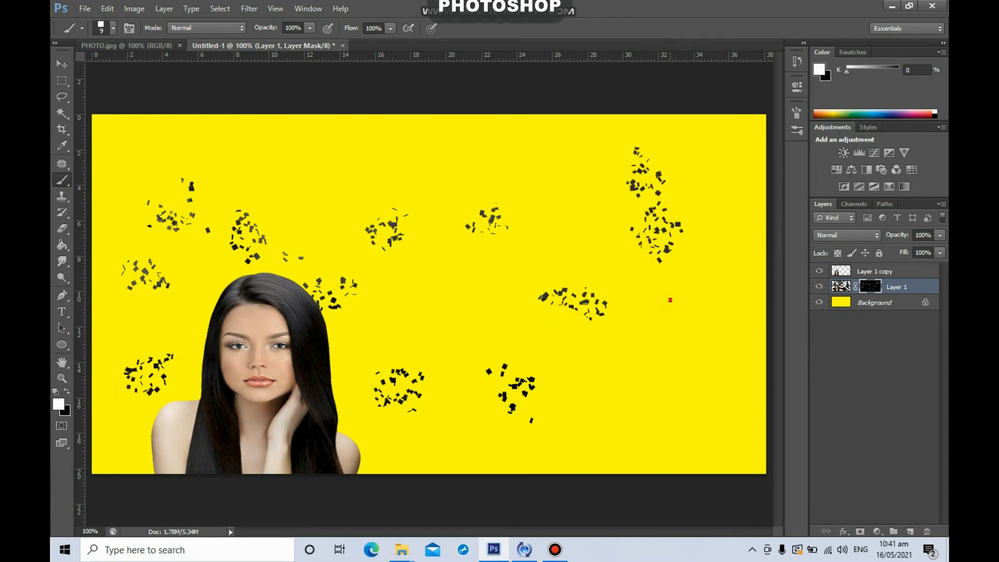
left_click_drag(669, 296, 700, 351)
mouse_move(660, 384)
left_mouse_down()
mouse_move(629, 424)
mouse_move(562, 417)
mouse_move(539, 334)
mouse_move(471, 317)
left_mouse_up()
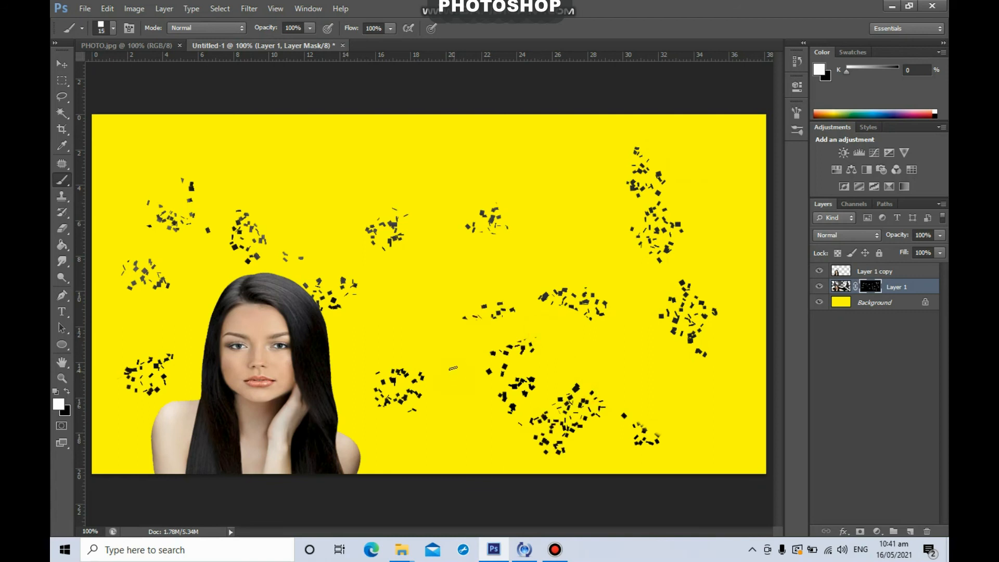
Reveal larger square fragments around the portrait and on the right with an enlarged brush, and small ones along the hair's right side at 8 px
mouse_move(451, 358)
left_mouse_down()
mouse_move(414, 337)
mouse_move(388, 350)
mouse_move(397, 369)
mouse_move(351, 263)
mouse_move(333, 274)
mouse_move(451, 240)
mouse_move(500, 212)
mouse_move(567, 204)
mouse_move(614, 228)
left_mouse_up()
mouse_move(699, 208)
left_mouse_down()
mouse_move(677, 252)
mouse_move(387, 207)
mouse_move(217, 230)
mouse_move(163, 347)
mouse_move(147, 446)
mouse_move(378, 445)
mouse_move(499, 477)
mouse_move(499, 397)
left_mouse_up()
key("bracketleft")
key("bracketleft")
left_click_drag(516, 346, 430, 343)
left_click(393, 296)
left_click(420, 442)
left_click(349, 429)
left_click(315, 400)
left_click(316, 335)
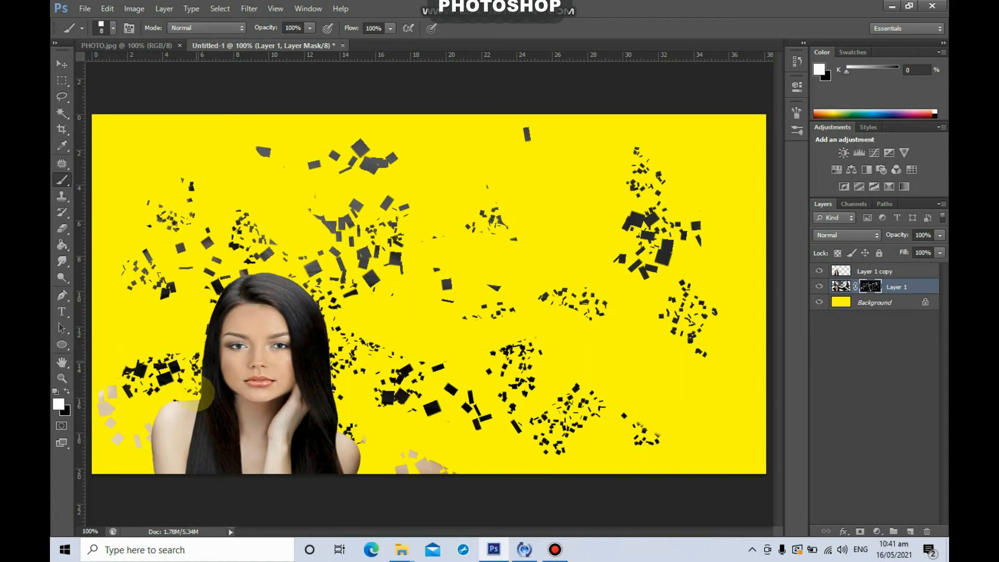
Reveal 8 px square fragments beside the left shoulder, across the canvas's middle and right, and toward its upper left edge
mouse_move(159, 431)
left_mouse_down()
mouse_move(156, 489)
mouse_move(147, 425)
left_mouse_up()
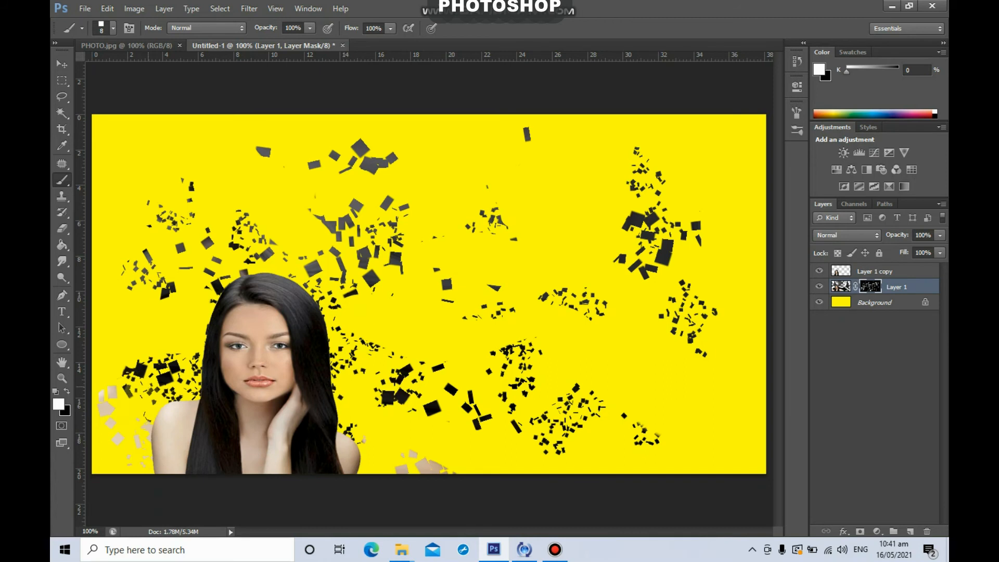
left_click_drag(143, 433, 204, 395)
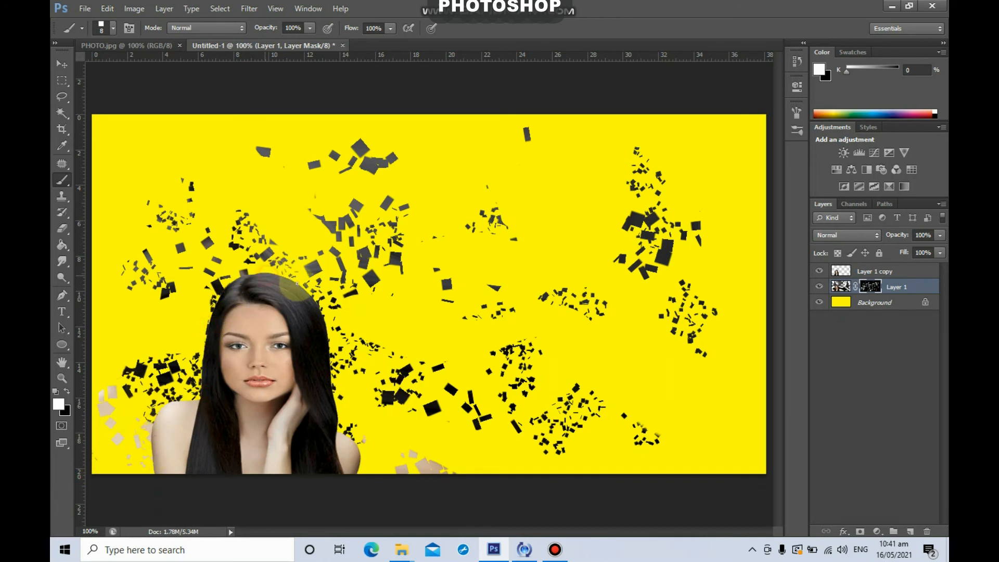
mouse_move(329, 345)
left_mouse_down()
mouse_move(336, 436)
mouse_move(352, 458)
mouse_move(348, 485)
mouse_move(337, 470)
mouse_move(386, 487)
mouse_move(635, 474)
mouse_move(628, 466)
mouse_move(688, 408)
mouse_move(690, 382)
mouse_move(717, 360)
mouse_move(647, 388)
mouse_move(629, 271)
left_mouse_up()
mouse_move(518, 231)
left_mouse_down()
mouse_move(489, 276)
mouse_move(480, 267)
mouse_move(435, 286)
mouse_move(414, 200)
left_mouse_up()
mouse_move(146, 169)
left_mouse_down()
mouse_move(117, 203)
mouse_move(84, 291)
left_mouse_up()
Enlarge the brush to 15 px and fill in more square fragments across the upper left, centre and lower middle of the canvas
key("bracketright")
key("bracketright")
mouse_move(136, 210)
left_mouse_down()
mouse_move(139, 243)
mouse_move(120, 241)
mouse_move(109, 313)
mouse_move(159, 330)
mouse_move(160, 202)
mouse_move(168, 198)
mouse_move(375, 167)
mouse_move(343, 200)
mouse_move(534, 221)
left_mouse_up()
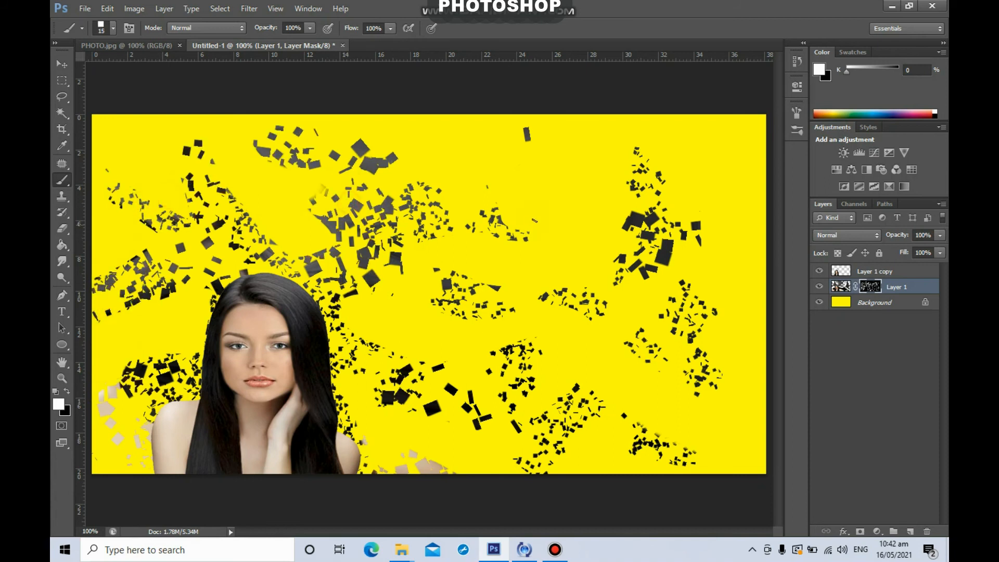
left_click(503, 288)
left_click(399, 424)
left_click(423, 374)
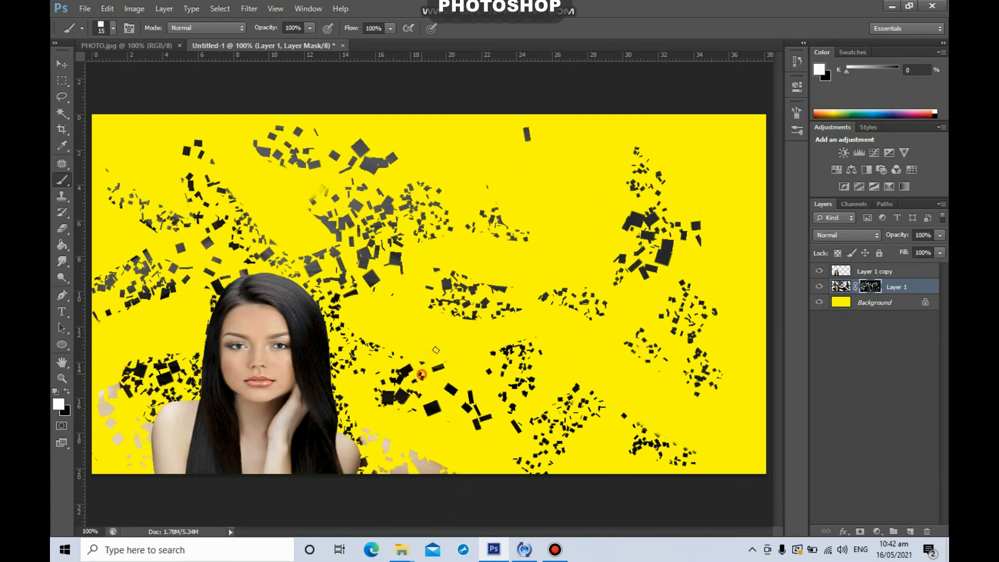
Add square fragments to Layer 1's mask along the canvas's top edge and in its upper right area
left_click(603, 234)
left_click(541, 183)
left_click(563, 145)
left_click(490, 134)
left_click(386, 149)
left_click(432, 147)
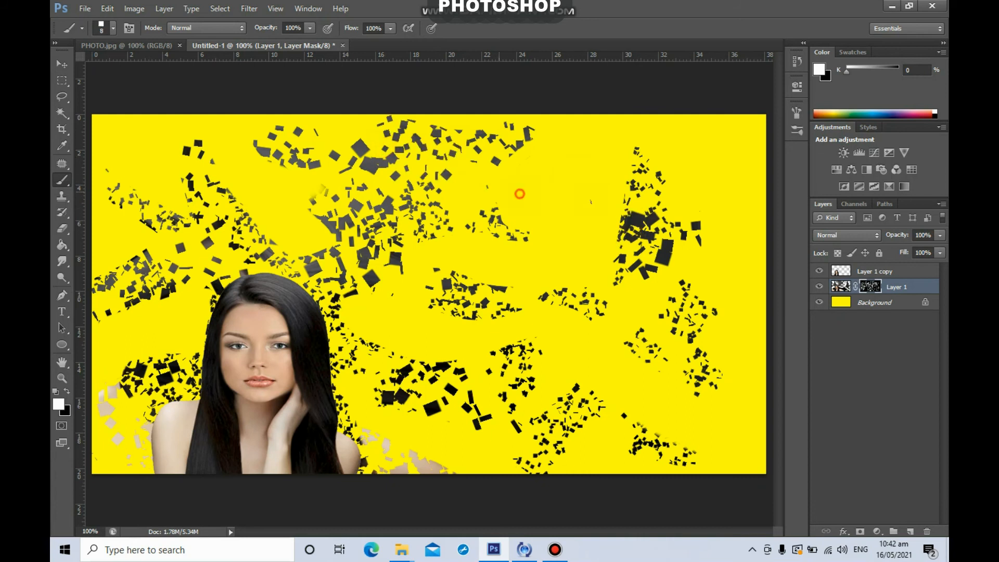
Fill in more 8 px square fragments on Layer 1's mask across the canvas's right side, centre and lower middle
left_click(699, 274)
left_click(732, 353)
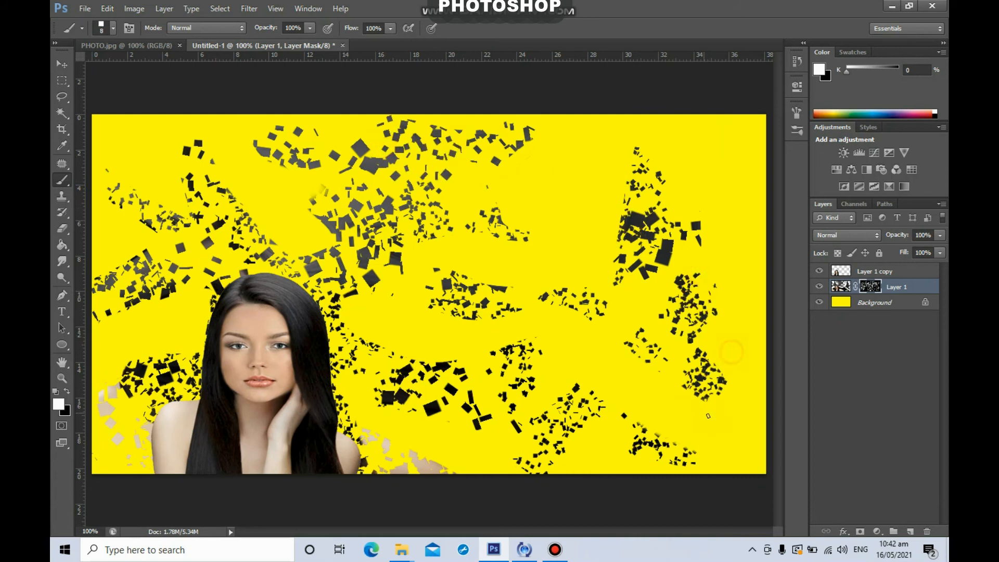
mouse_move(661, 384)
left_mouse_down()
mouse_move(628, 342)
mouse_move(542, 339)
mouse_move(504, 357)
left_mouse_up()
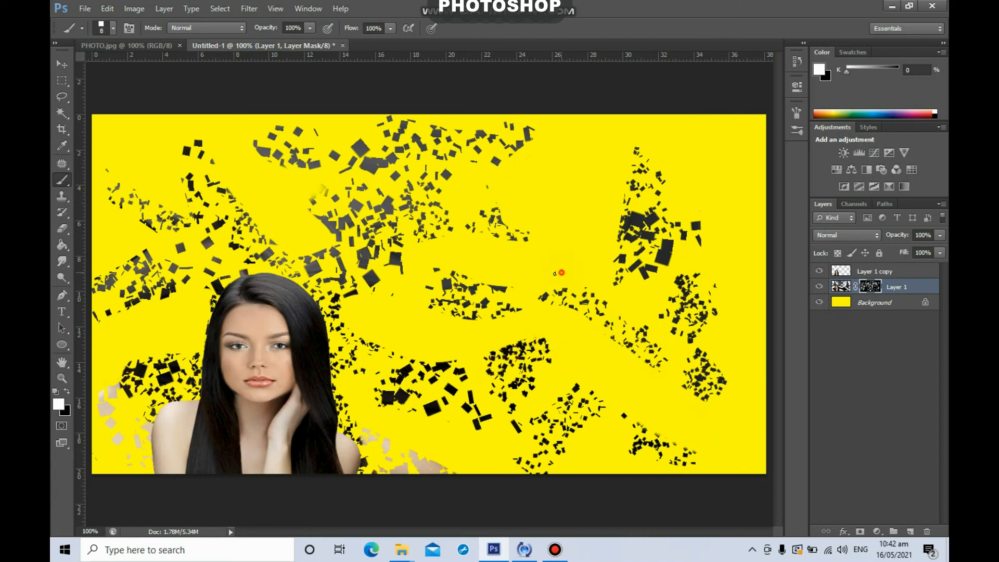
left_click(403, 307)
mouse_move(567, 426)
left_mouse_down()
mouse_move(602, 469)
mouse_move(665, 449)
mouse_move(725, 448)
left_mouse_up()
left_click_drag(541, 440, 474, 431)
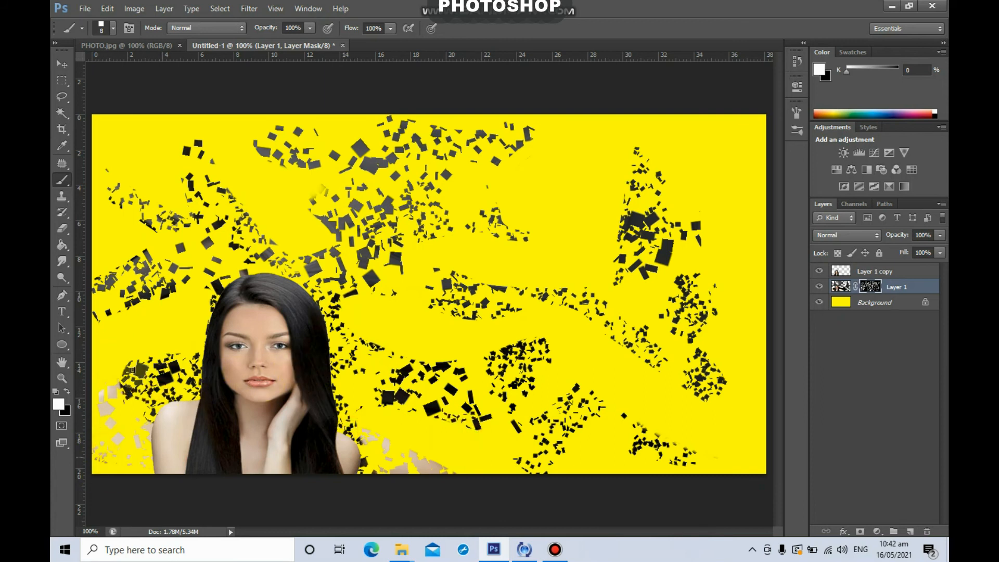
Reduce the brush to 6 px and add finer square fragments above the head, at the upper centre, on the right and beside the hair
mouse_move(210, 244)
left_mouse_down()
mouse_move(251, 222)
mouse_move(206, 202)
left_mouse_up()
key("bracketleft")
key("bracketleft")
left_click_drag(376, 167, 458, 178)
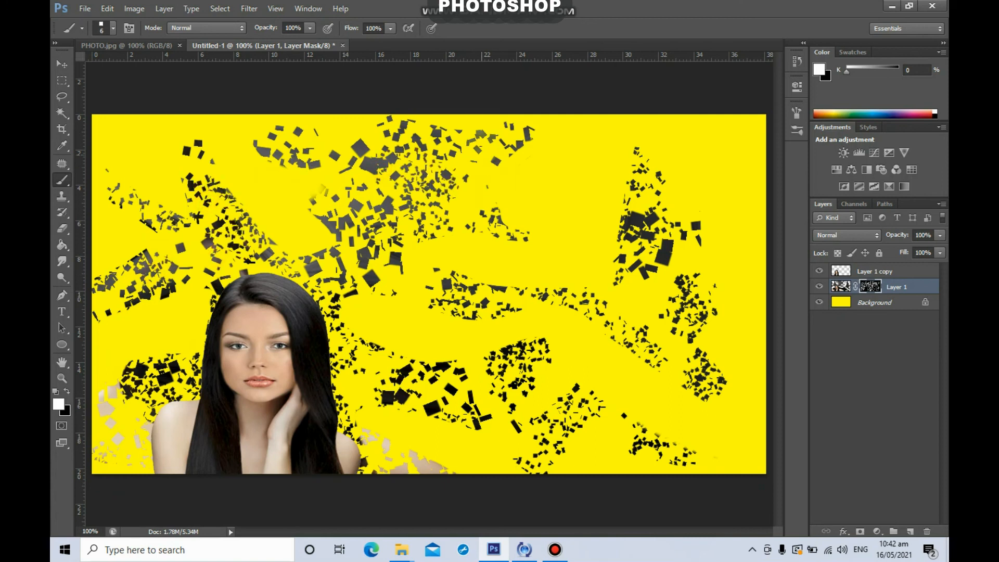
mouse_move(676, 208)
left_mouse_down()
mouse_move(717, 344)
mouse_move(728, 409)
left_mouse_up()
mouse_move(644, 313)
left_mouse_down()
mouse_move(606, 333)
mouse_move(572, 393)
mouse_move(602, 419)
left_mouse_up()
left_click_drag(435, 406, 365, 379)
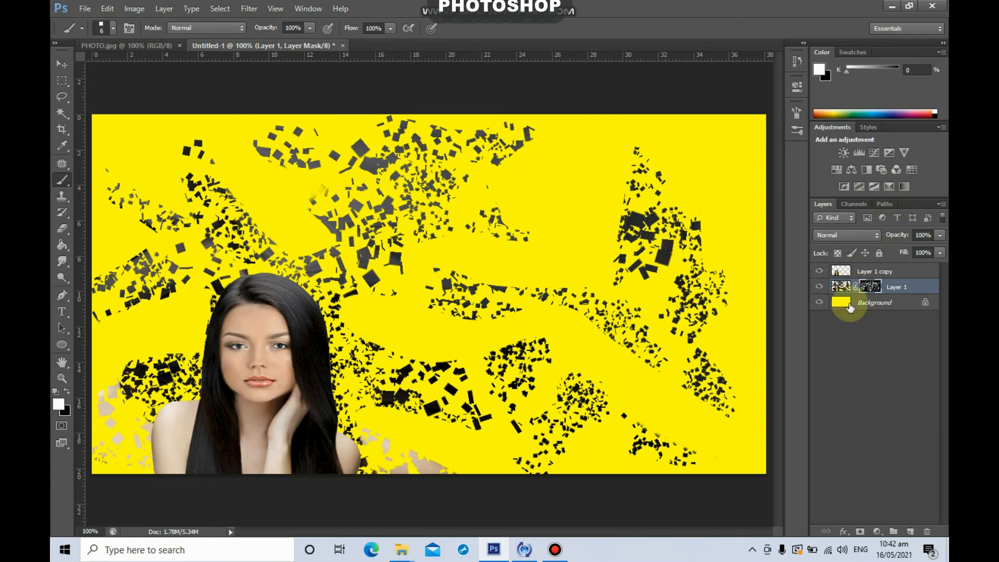
Add a white layer mask to Layer 1 copy and make black the foreground colour for painting on it
left_click(841, 286)
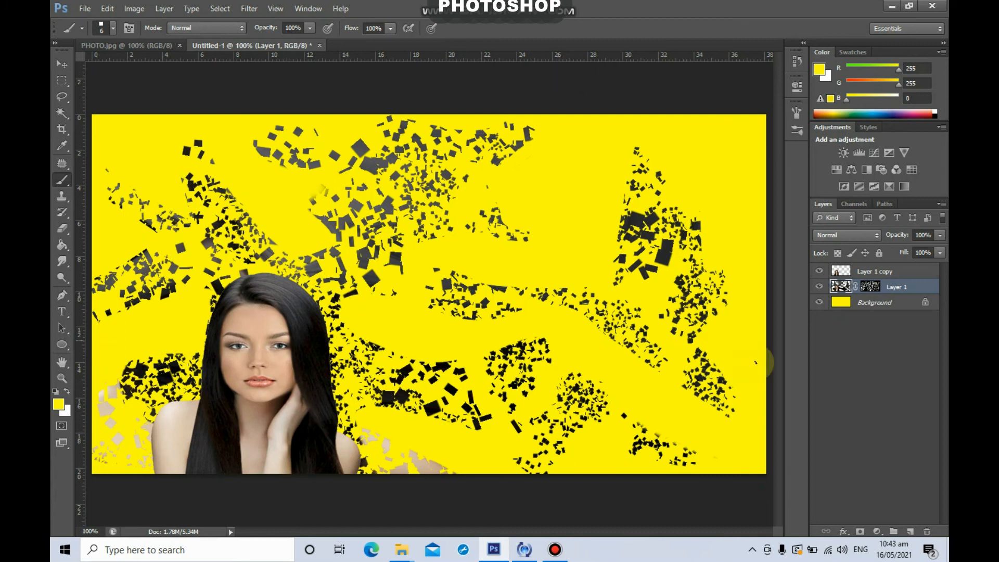
left_click(846, 272)
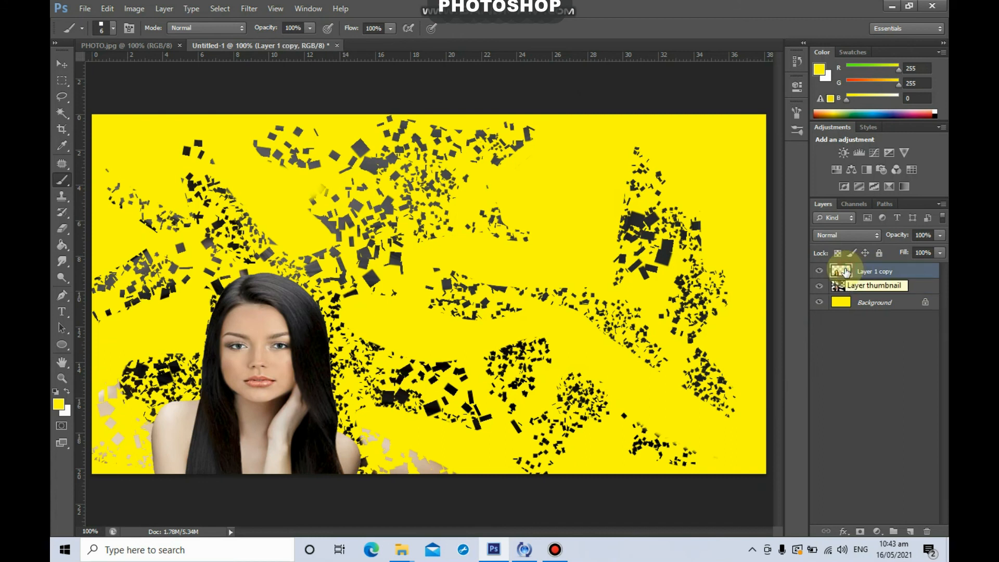
left_click(862, 531)
left_click(872, 272)
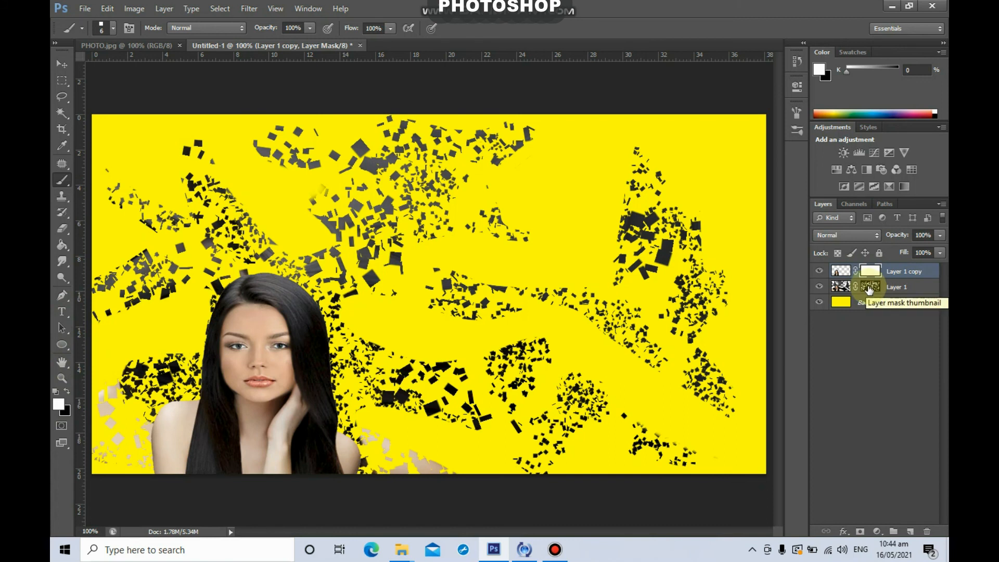
left_click(64, 408)
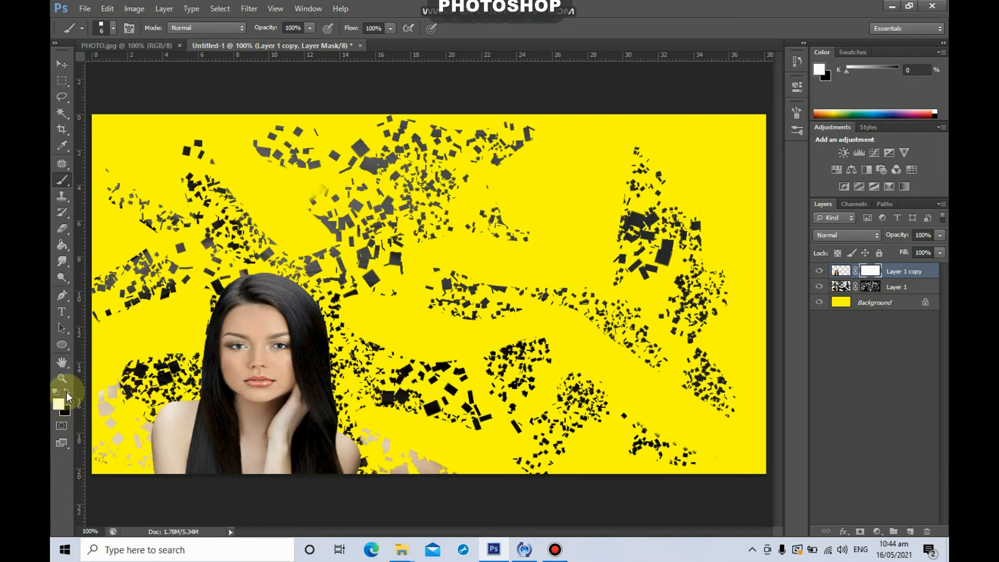
left_click(70, 392)
left_click(869, 273)
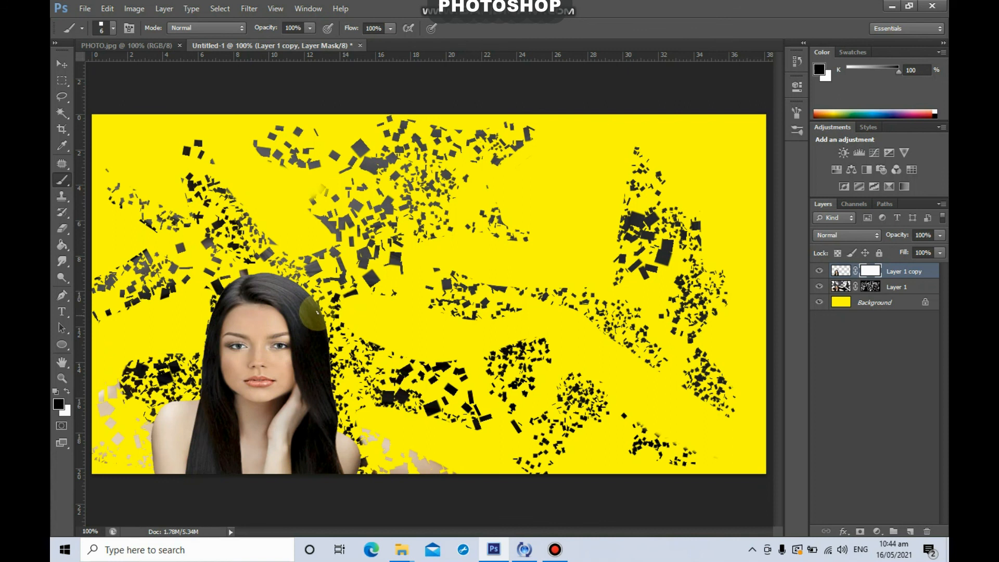
Paint black square gaps on Layer 1 copy's mask along the hair, crown and both shoulders, using brush sizes from 6 px to 10 px
mouse_move(315, 313)
left_mouse_down()
mouse_move(341, 444)
mouse_move(356, 440)
mouse_move(357, 462)
left_mouse_up()
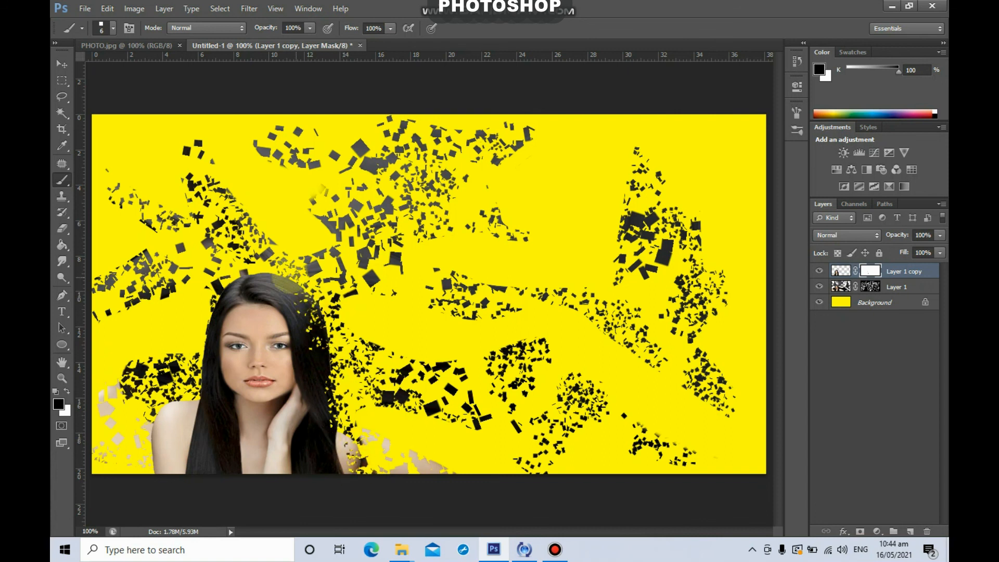
mouse_move(251, 278)
left_mouse_down()
mouse_move(211, 310)
mouse_move(206, 383)
mouse_move(188, 411)
mouse_move(182, 401)
mouse_move(155, 411)
mouse_move(155, 468)
left_mouse_up()
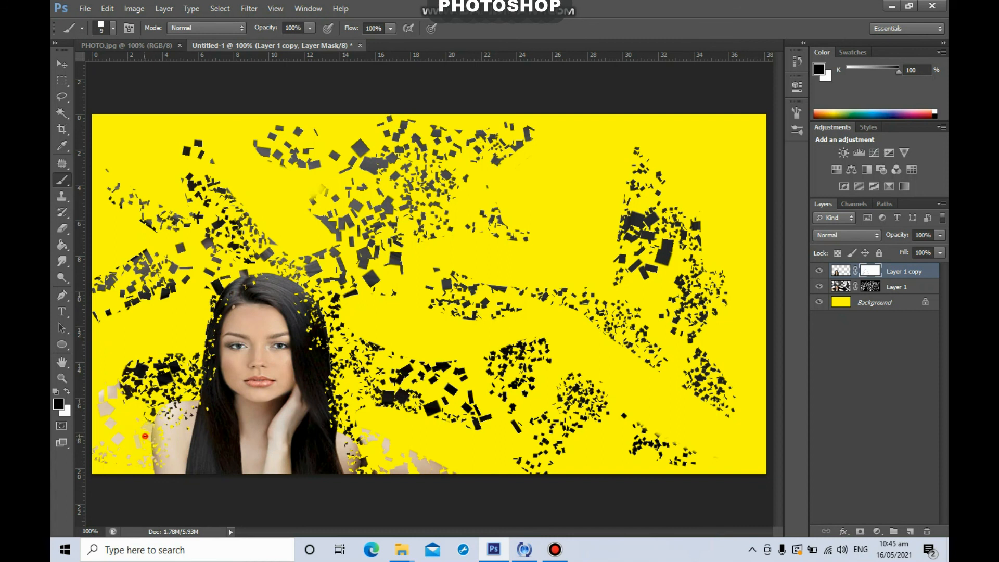
mouse_move(155, 444)
left_mouse_down()
mouse_move(155, 410)
mouse_move(178, 402)
left_mouse_up()
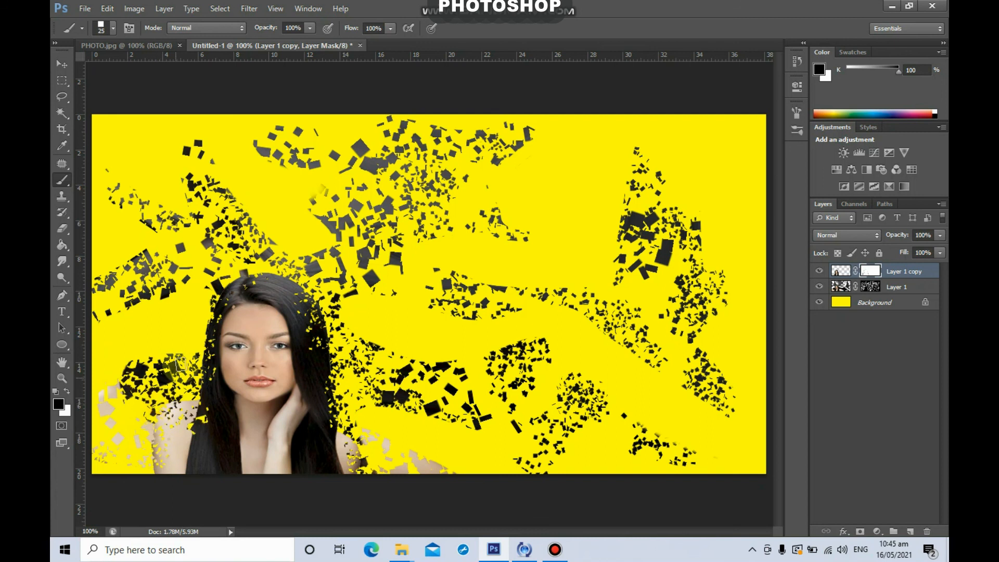
key("bracketleft")
mouse_move(225, 271)
left_mouse_down()
mouse_move(233, 274)
mouse_move(230, 294)
mouse_move(221, 288)
mouse_move(234, 265)
mouse_move(226, 293)
mouse_move(265, 278)
mouse_move(262, 266)
mouse_move(278, 285)
mouse_move(295, 266)
mouse_move(343, 269)
mouse_move(315, 318)
mouse_move(315, 309)
mouse_move(326, 363)
mouse_move(338, 372)
mouse_move(332, 461)
mouse_move(363, 452)
mouse_move(345, 487)
mouse_move(336, 389)
left_mouse_up()
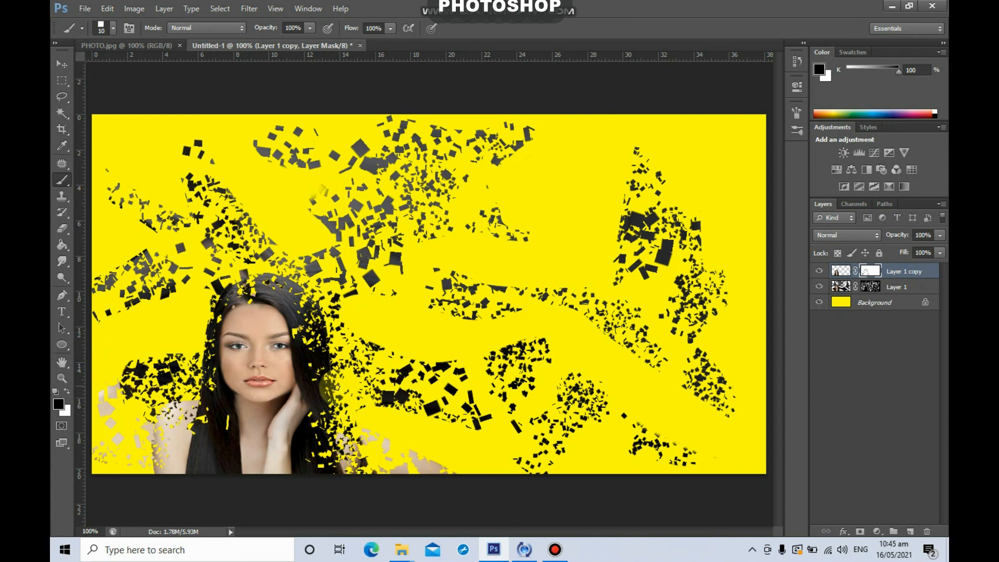
mouse_move(291, 283)
left_mouse_down()
mouse_move(268, 270)
mouse_move(293, 284)
mouse_move(260, 271)
mouse_move(202, 301)
mouse_move(186, 397)
mouse_move(200, 381)
mouse_move(151, 436)
left_mouse_up()
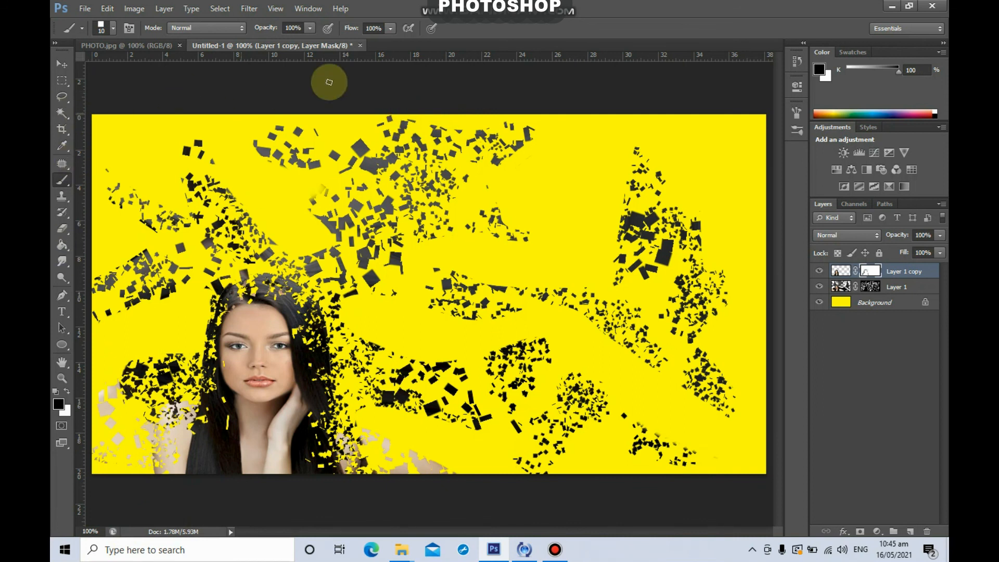
Place a horizontal guide at the woman's eye level and add the caption I AM BEAUTIFUL in a text box beside the portrait
left_click(62, 64)
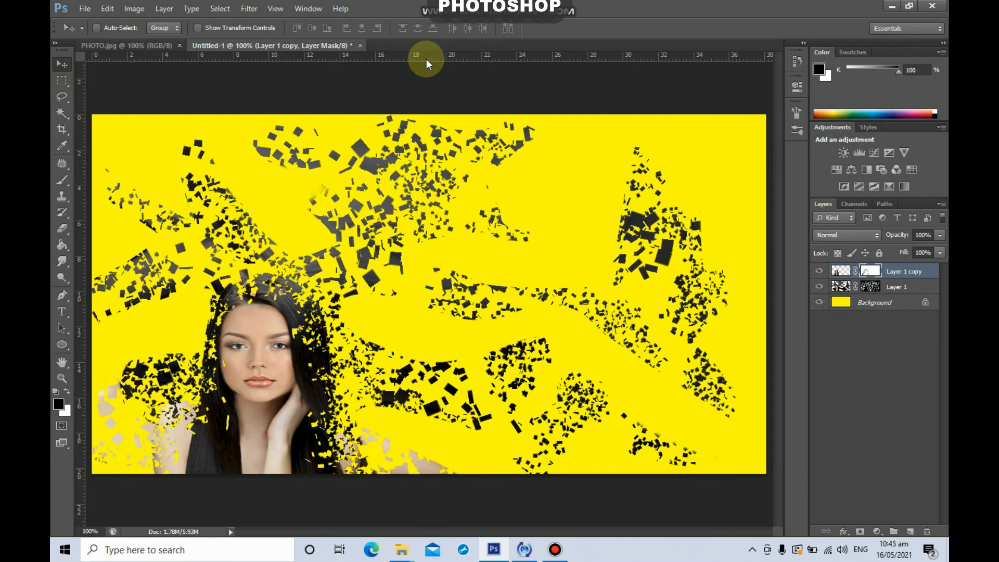
left_click_drag(427, 58, 376, 340)
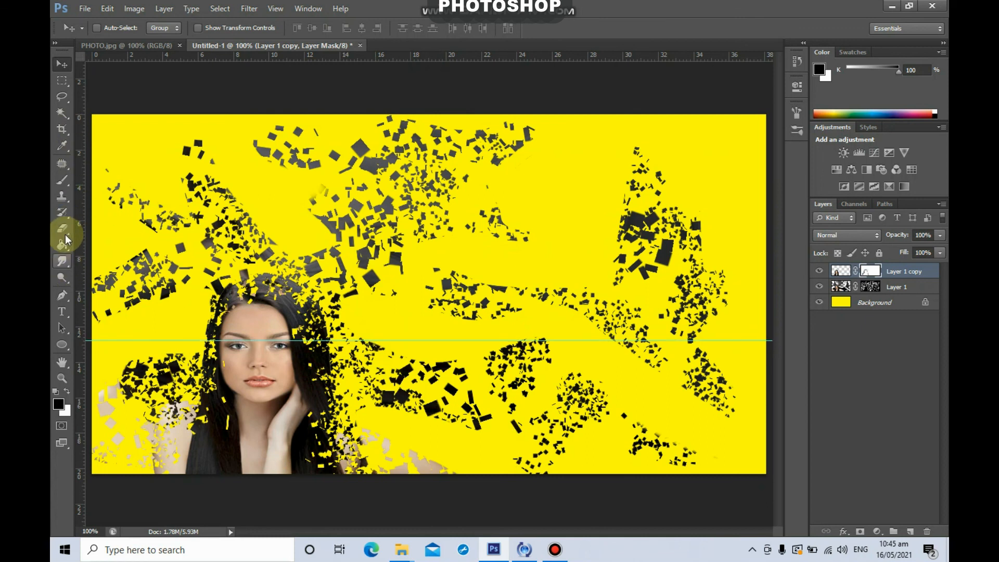
left_click(70, 280)
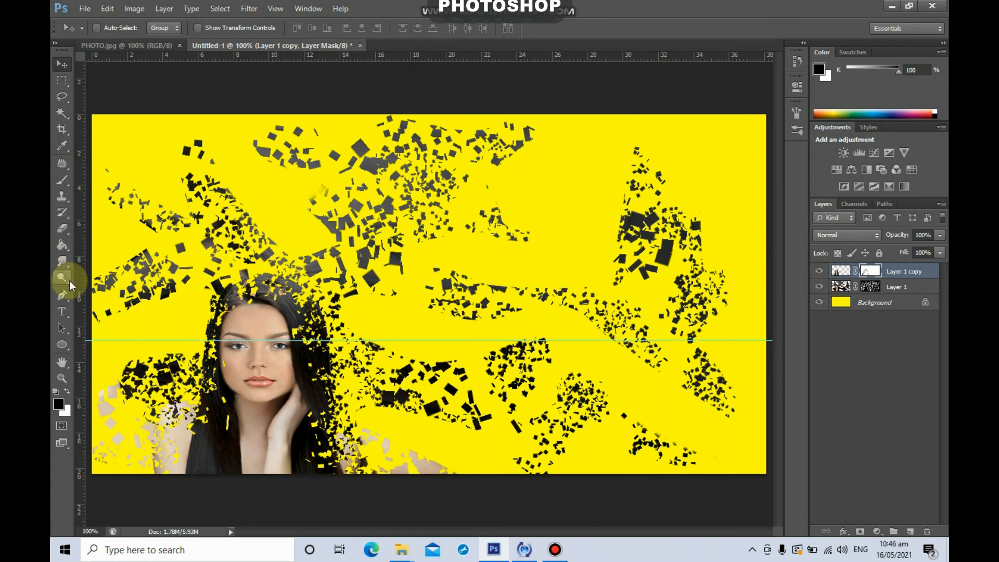
left_click(54, 312)
left_click_drag(347, 337, 756, 406)
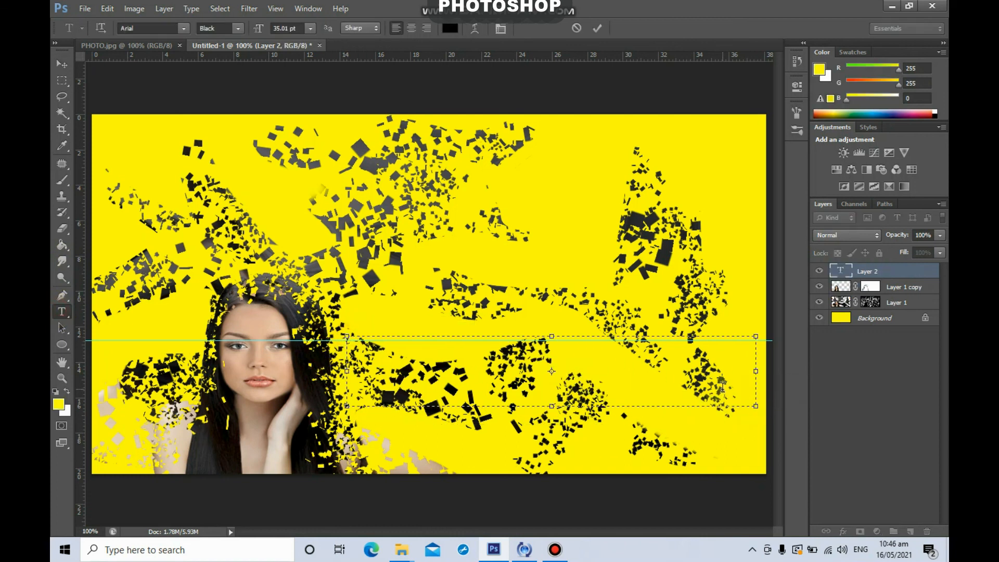
type("I AM BEAUTO")
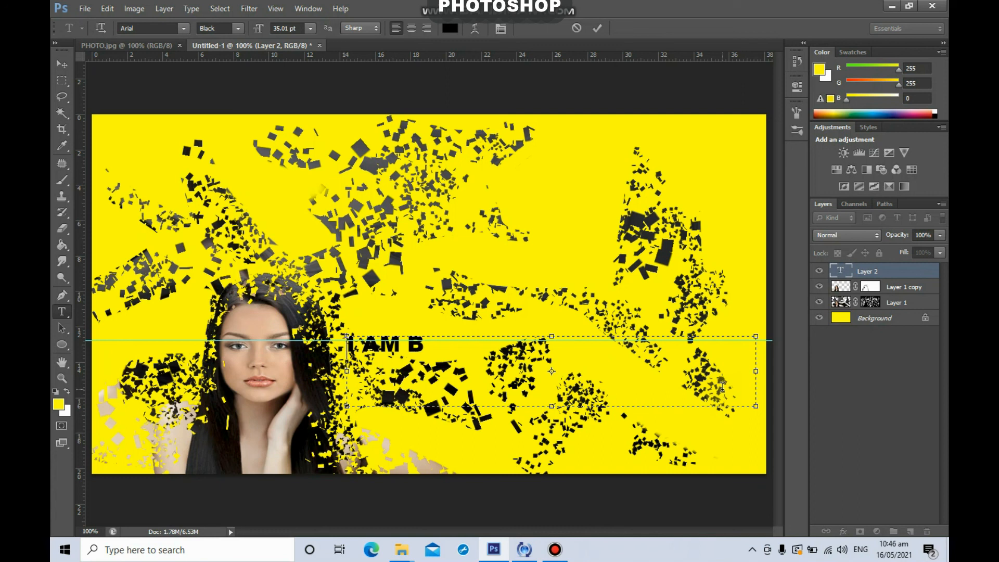
key("BackSpace")
type("IFUL")
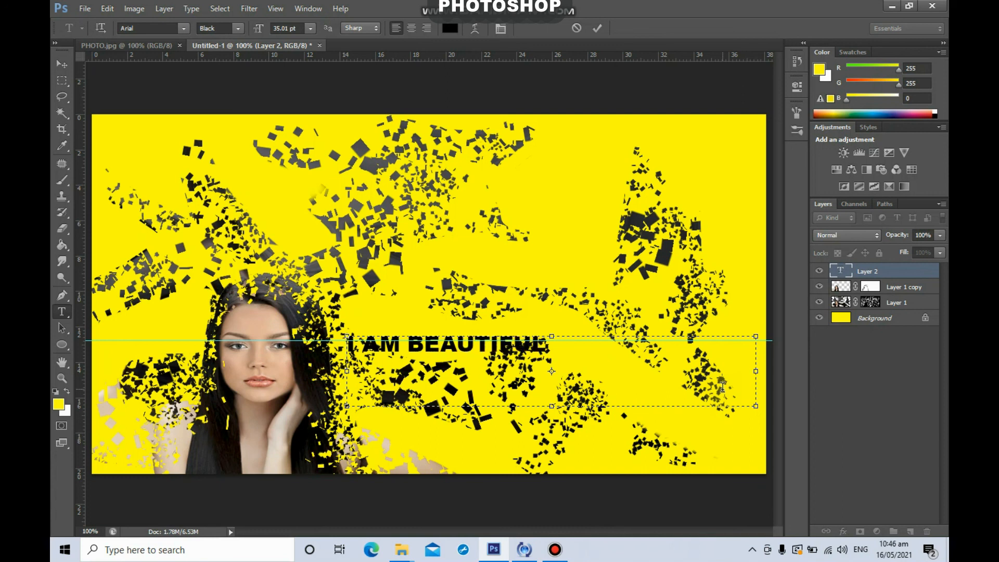
Enlarge the whole caption to 69.01 pt and move it slightly so it sits just below the guide
key("ctrl+a")
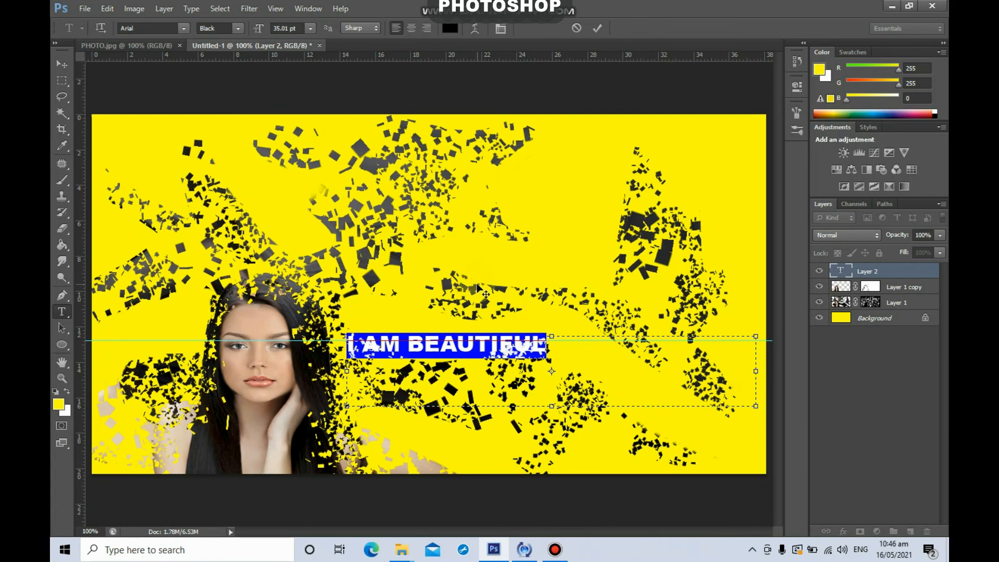
key("ctrl+shift+period")
key("ctrl+shift+period")
key("ctrl+shift+period")
key("ctrl+shift+period")
key("ctrl+shift+period")
key("ctrl+shift+period")
key("ctrl+shift+period")
key("ctrl+shift+period")
key("ctrl+shift+period")
key("ctrl+shift+period")
key("ctrl+shift+period")
key("ctrl+shift+period")
key("ctrl+shift+period")
key("ctrl+shift+period")
key("ctrl+shift+period")
key("ctrl+shift+period")
key("ctrl+shift+period")
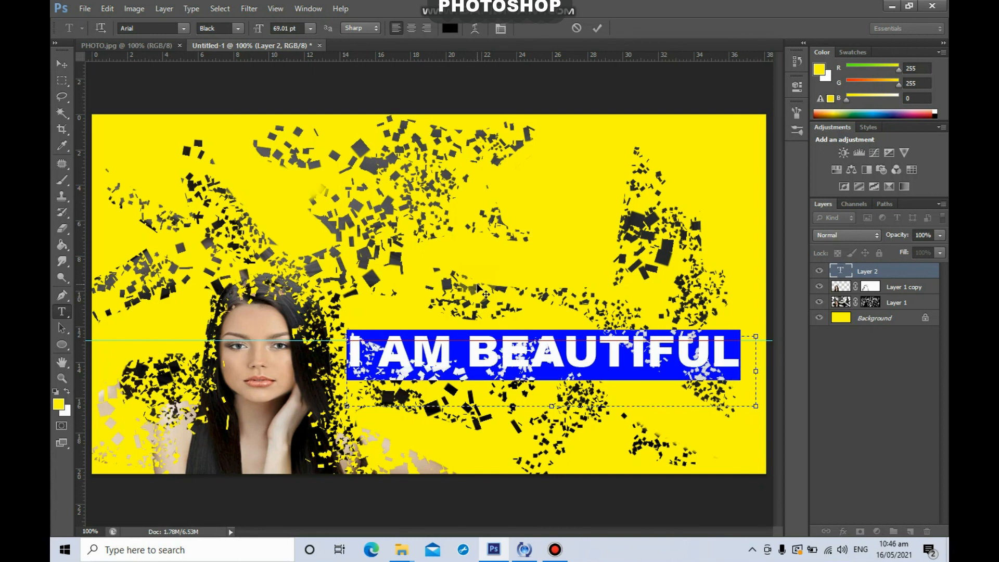
left_click(62, 63)
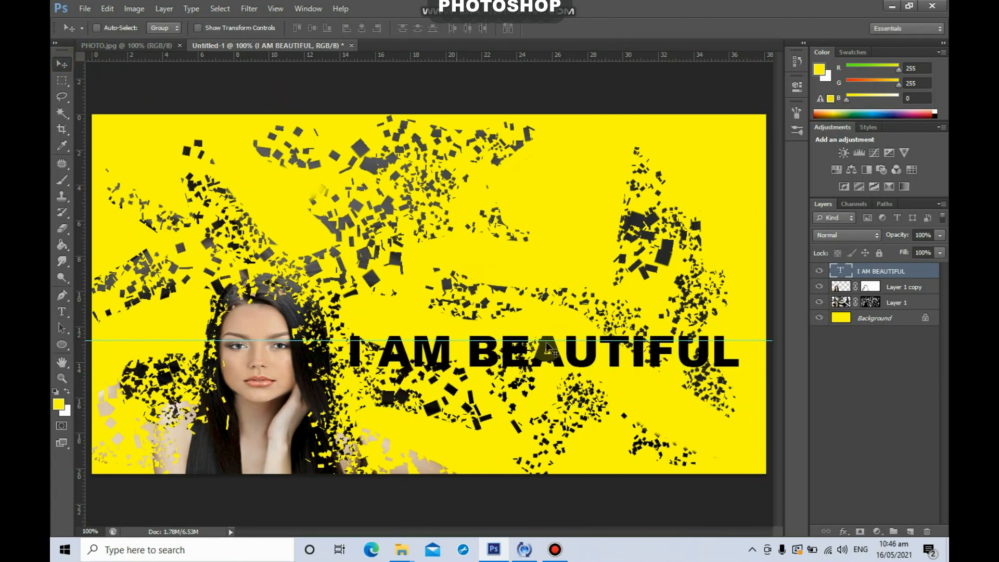
left_click_drag(593, 358, 598, 363)
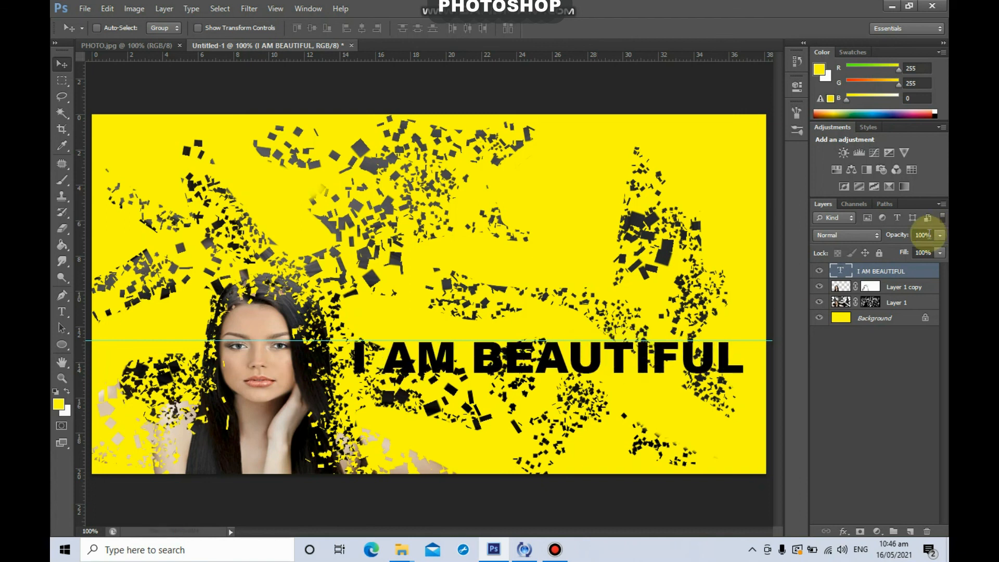
Give the caption layer a white outside stroke with a size of 7 px
left_click(891, 272)
right_click(891, 272)
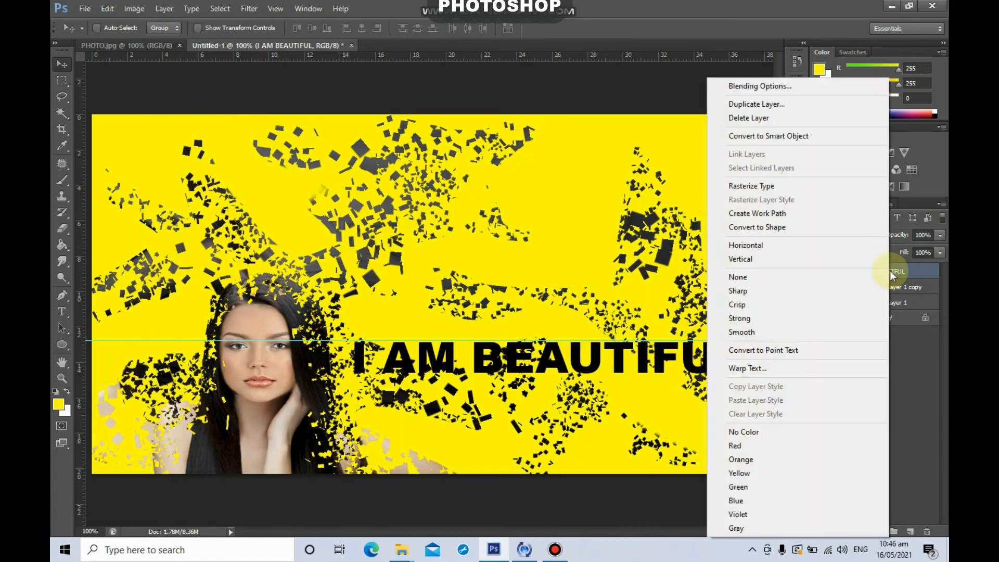
left_click(818, 87)
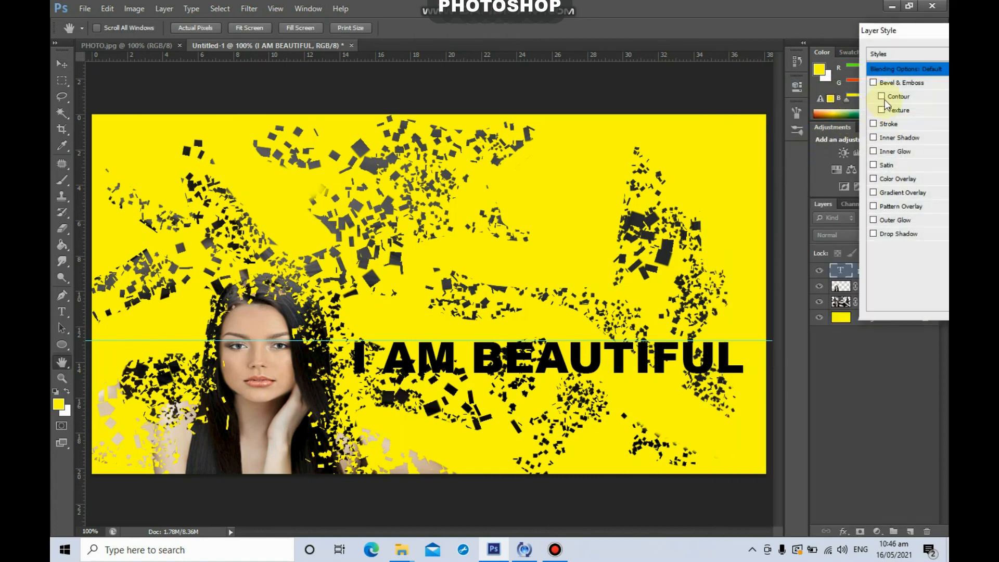
left_click_drag(904, 29, 698, 32)
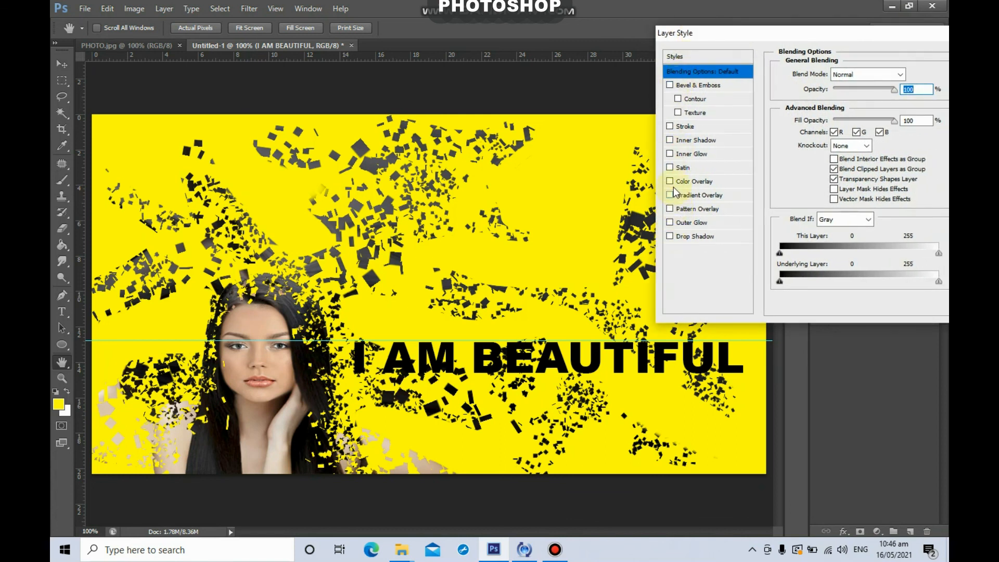
left_click(670, 127)
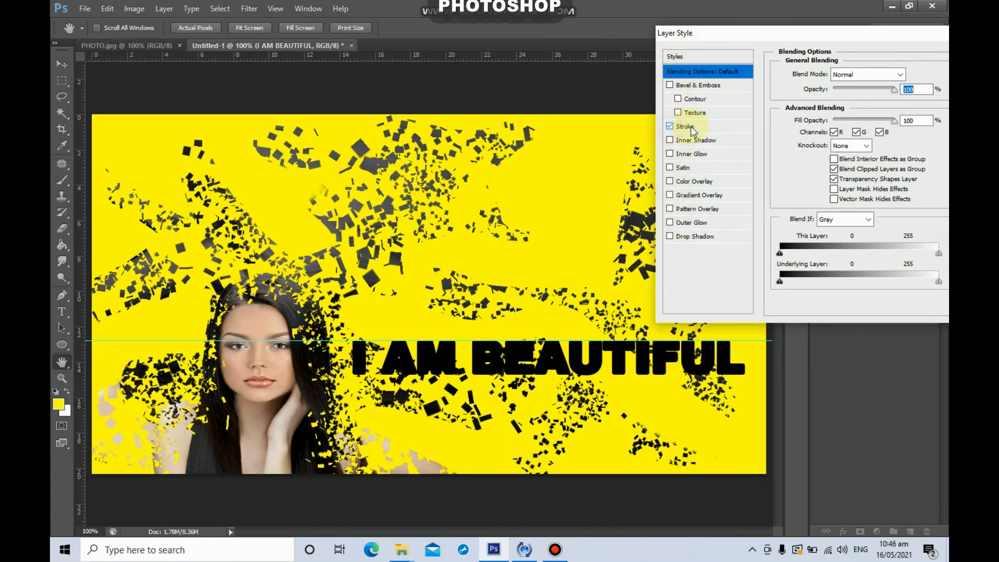
left_click(811, 159)
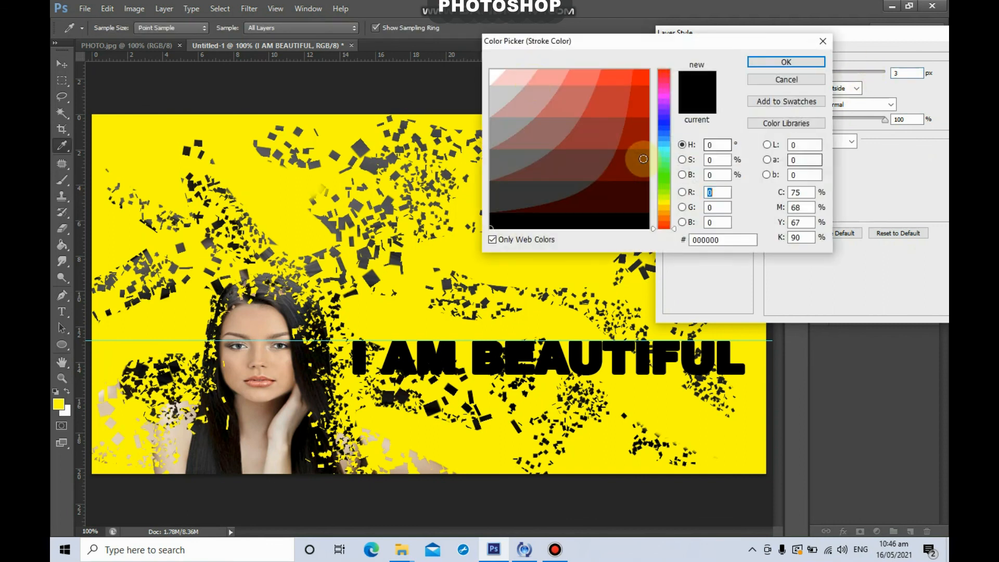
left_click(499, 73)
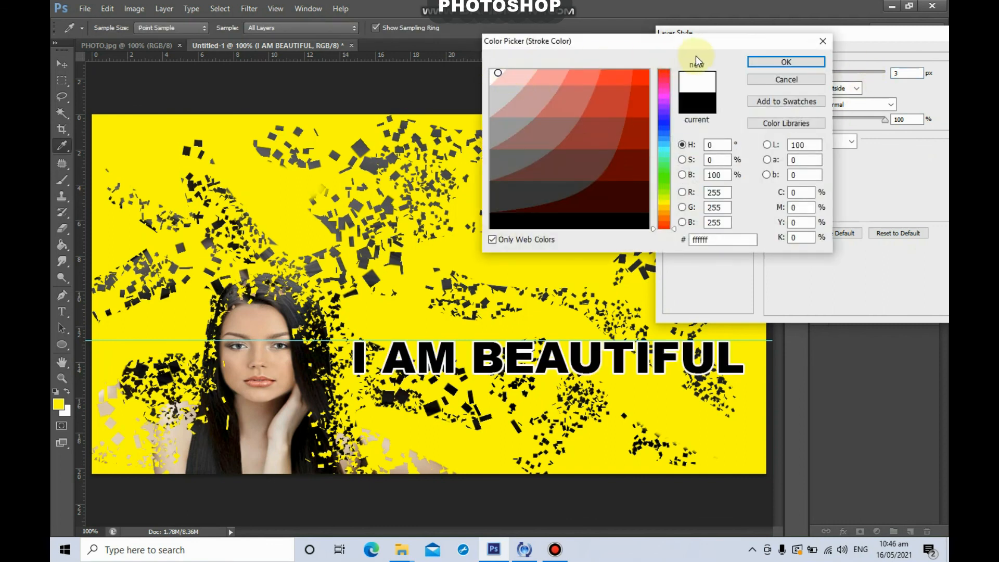
left_click(764, 61)
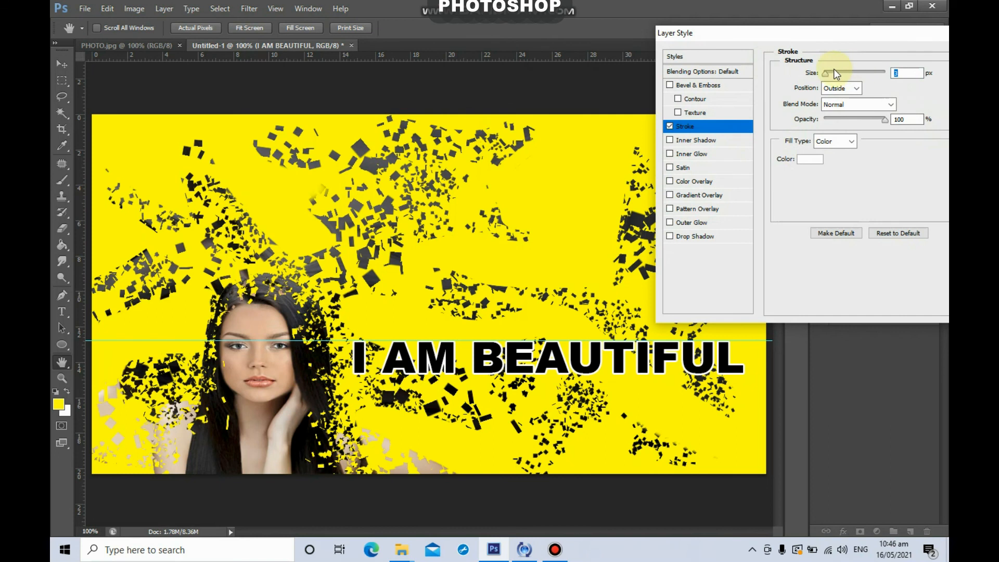
left_click_drag(831, 77, 831, 76)
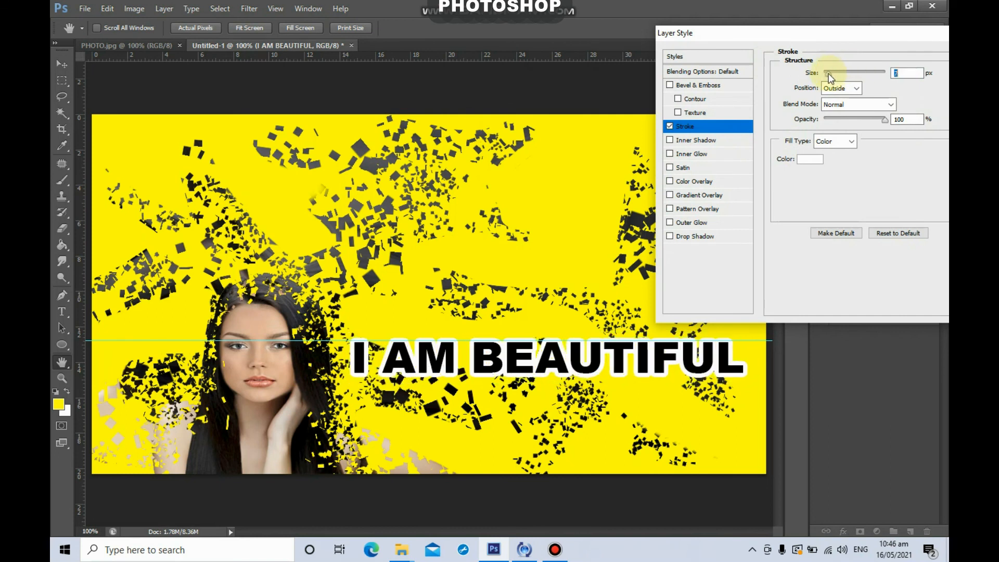
Add an outer glow to the caption with spread 17% and size 68 px, and remove the horizontal guide
left_click_drag(851, 30, 767, 24)
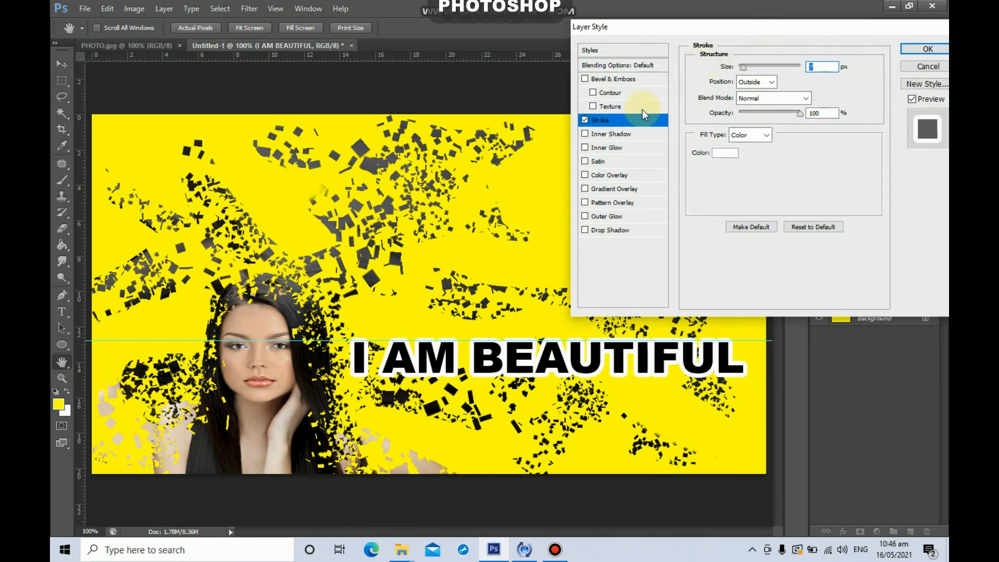
left_click(586, 216)
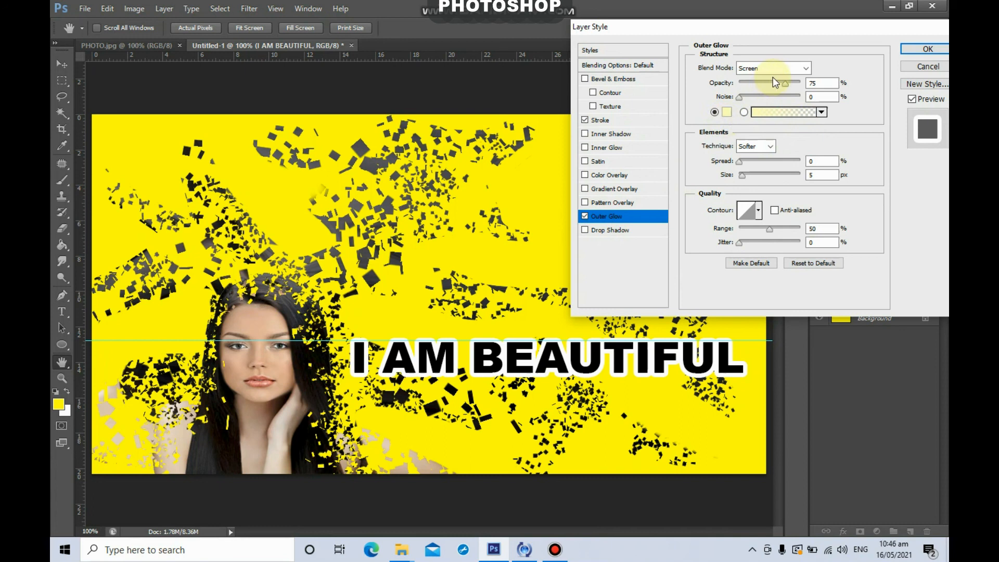
mouse_move(742, 173)
left_mouse_down()
mouse_move(758, 177)
mouse_move(764, 161)
mouse_move(749, 161)
left_mouse_up()
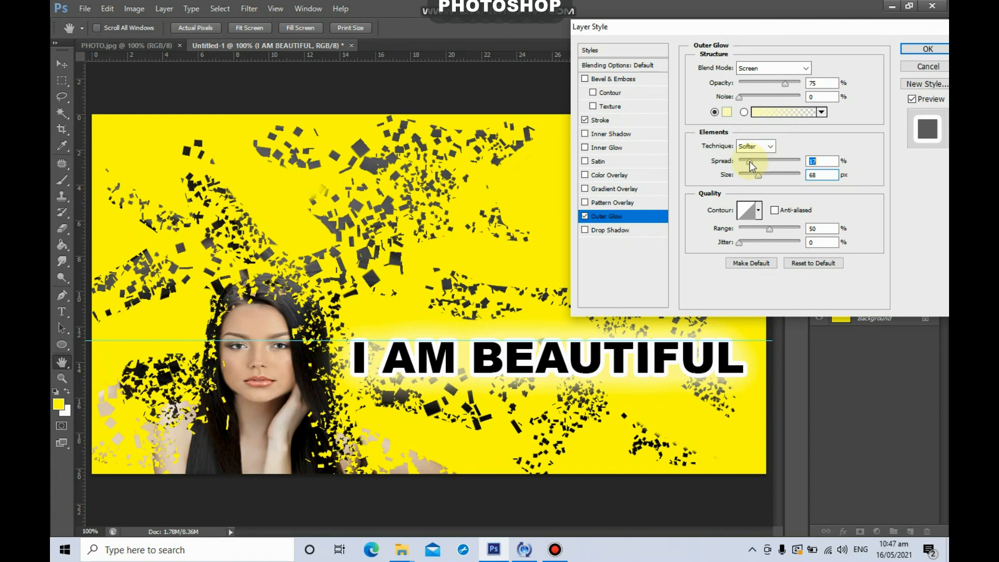
left_click(925, 49)
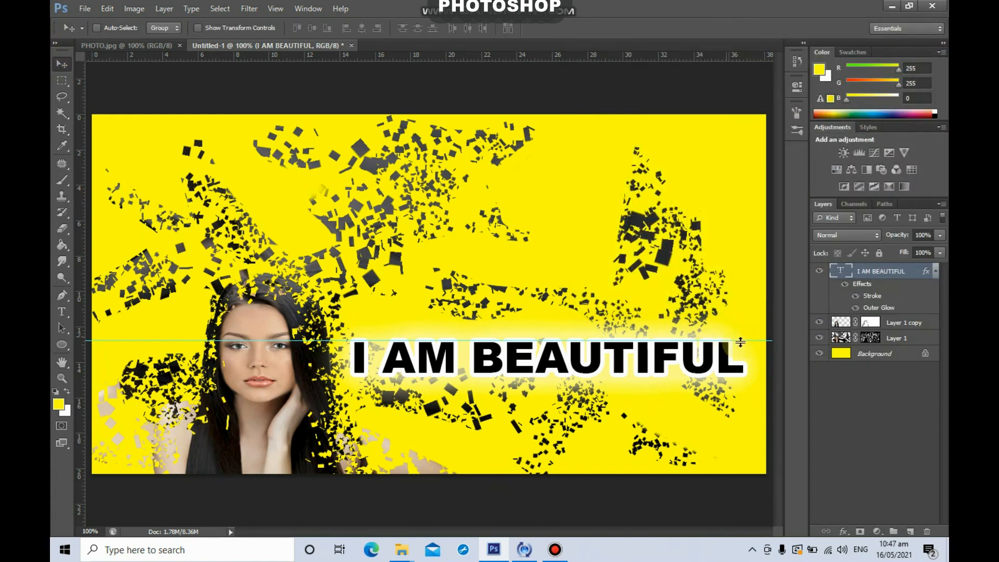
left_click_drag(751, 341, 725, 56)
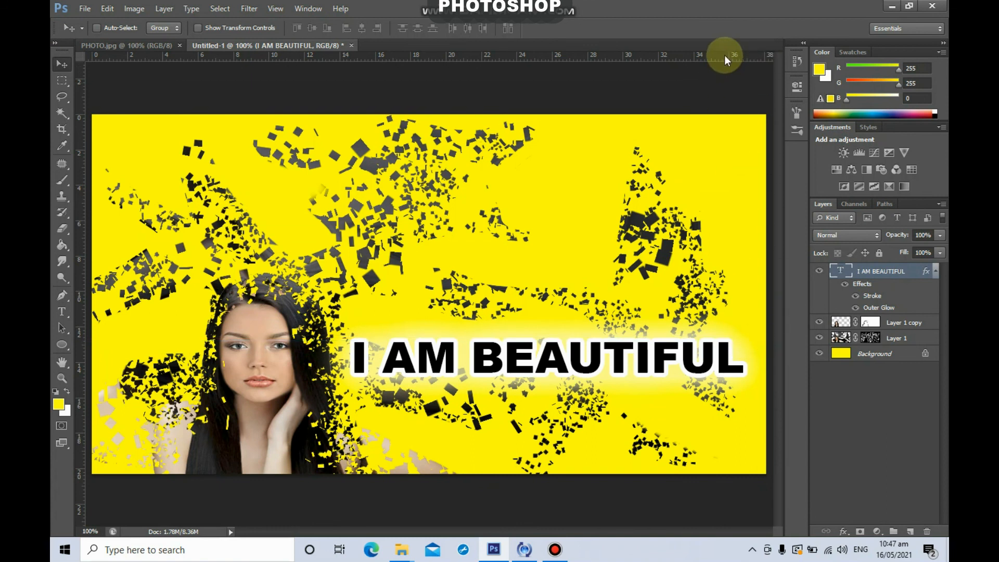